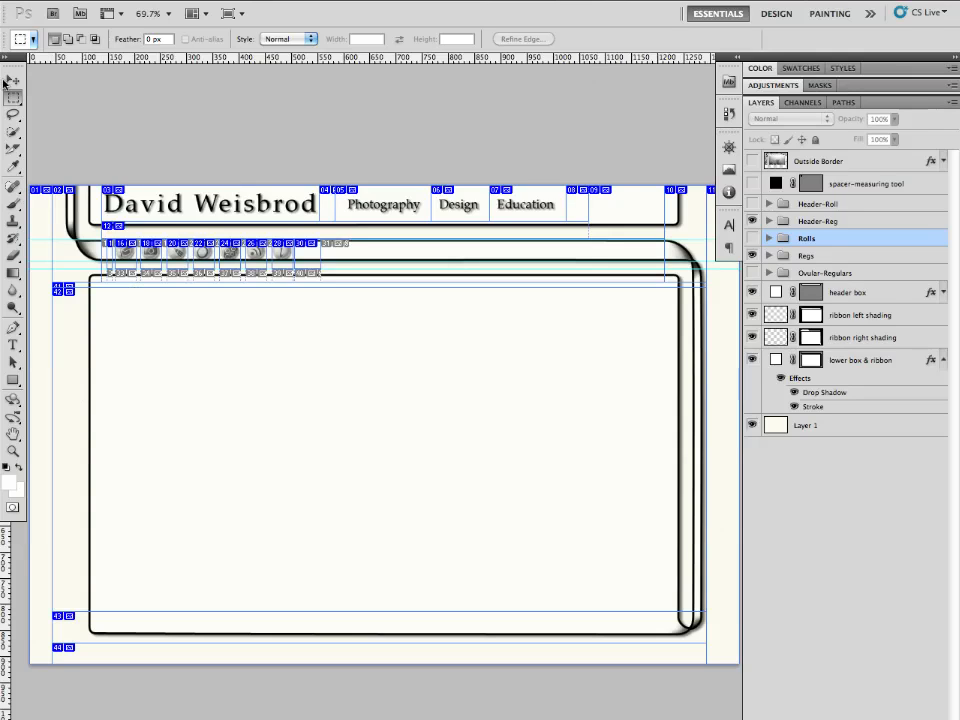
# Step: Check the dimensions of the slice along the bottom of the content box with the Slice Select tool
pyautogui.moveTo(13, 148); pyautogui.dragTo(75, 179)
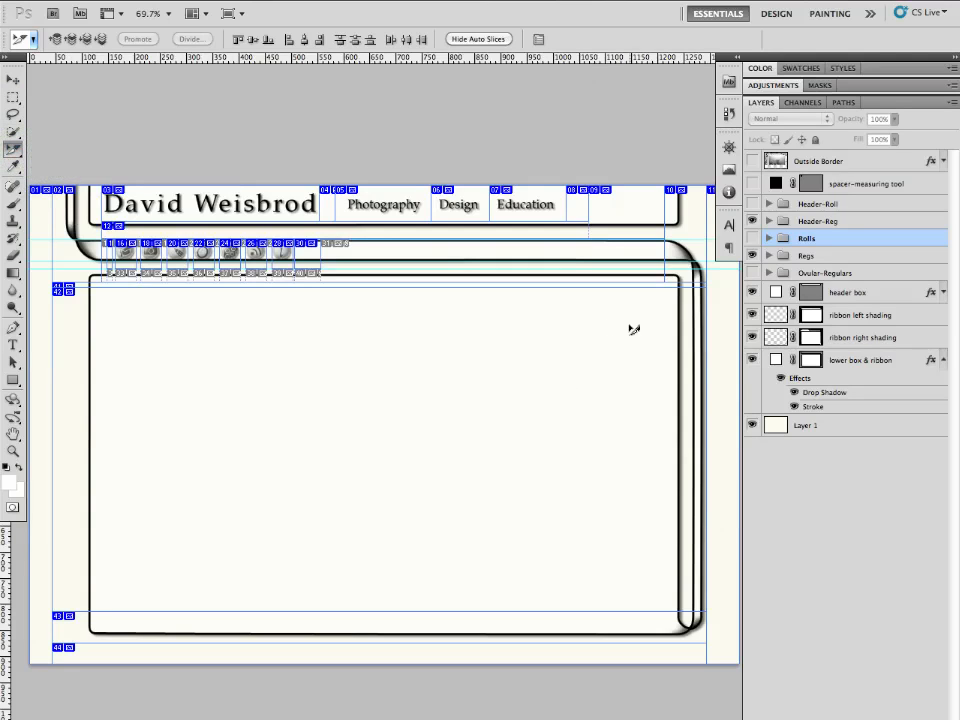
pyautogui.doubleClick(158, 626)
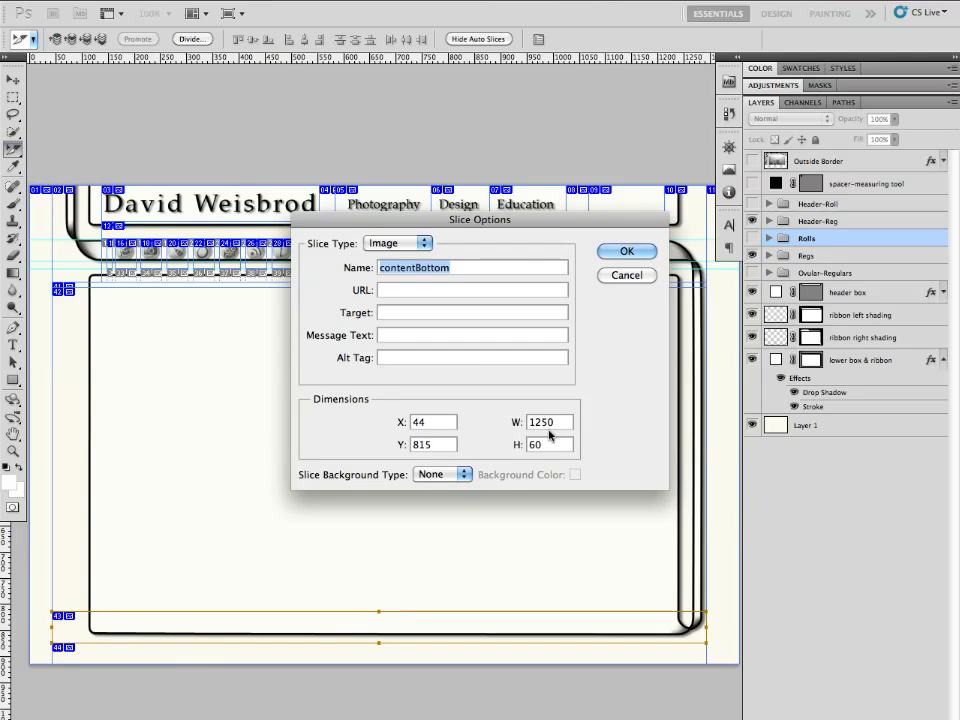
pyautogui.click(633, 279)
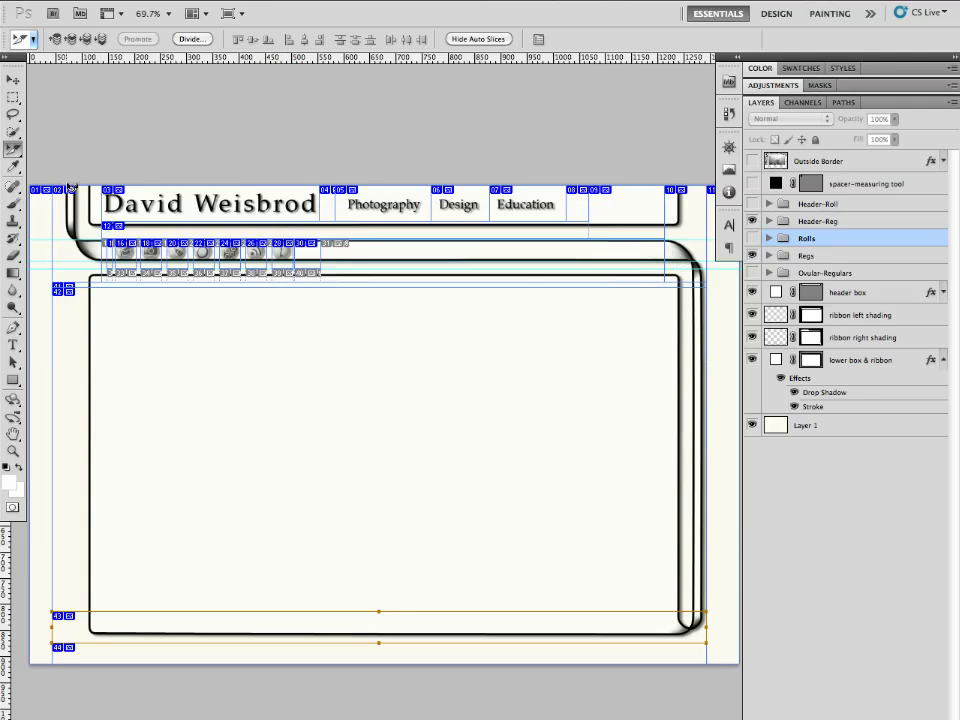
# Step: Switch to Dreamweaver and enlarge the area showing the site's files
pyautogui.moveTo(306, 708)
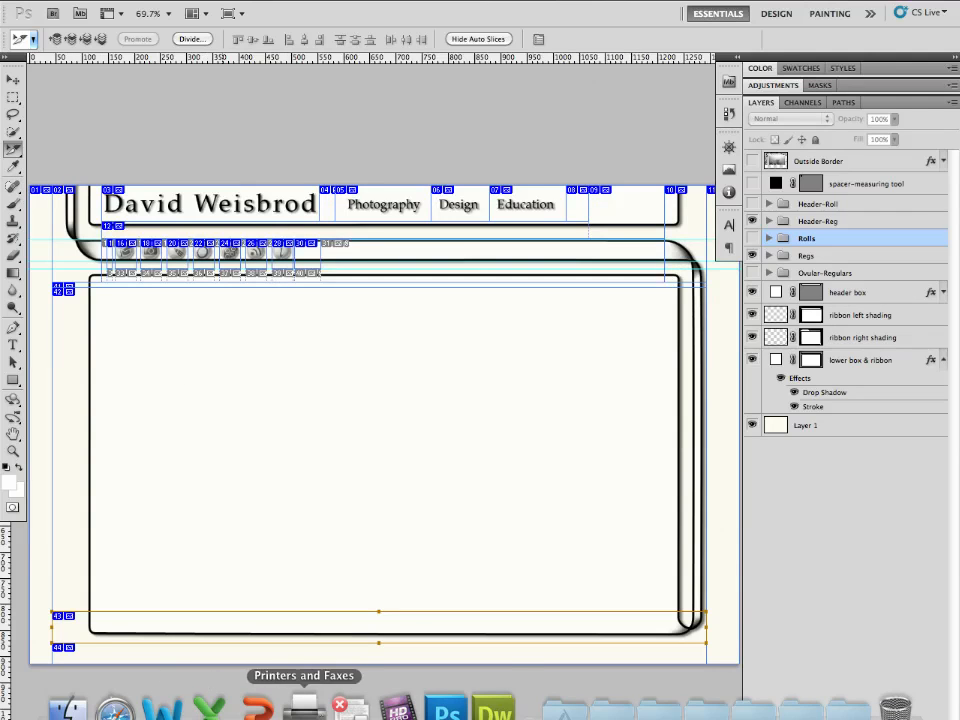
pyautogui.click(493, 708)
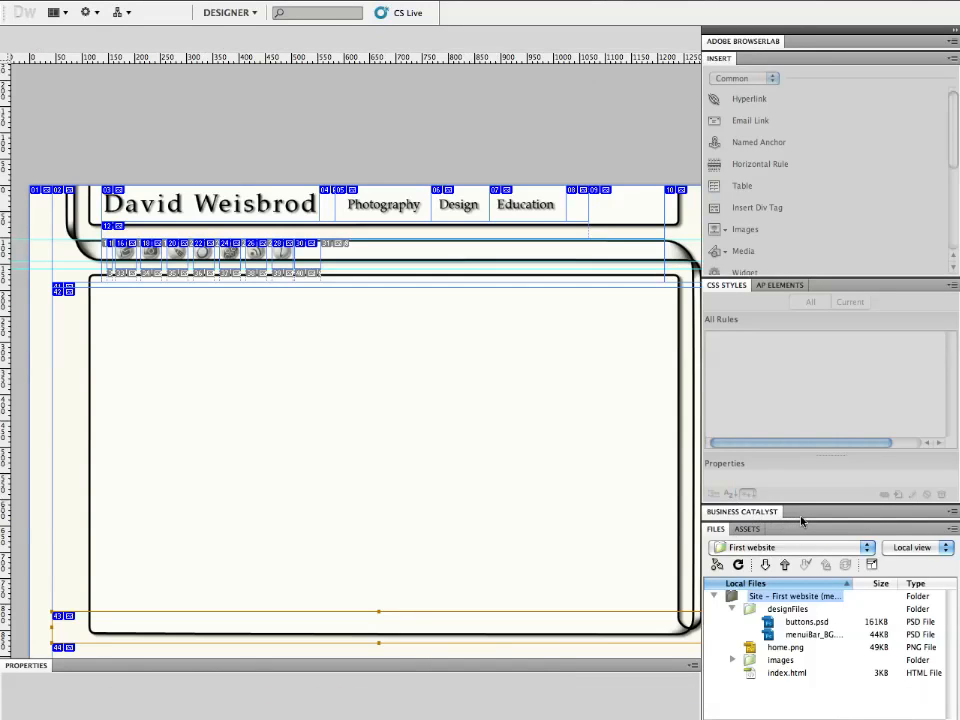
pyautogui.moveTo(800, 520); pyautogui.dragTo(799, 392)
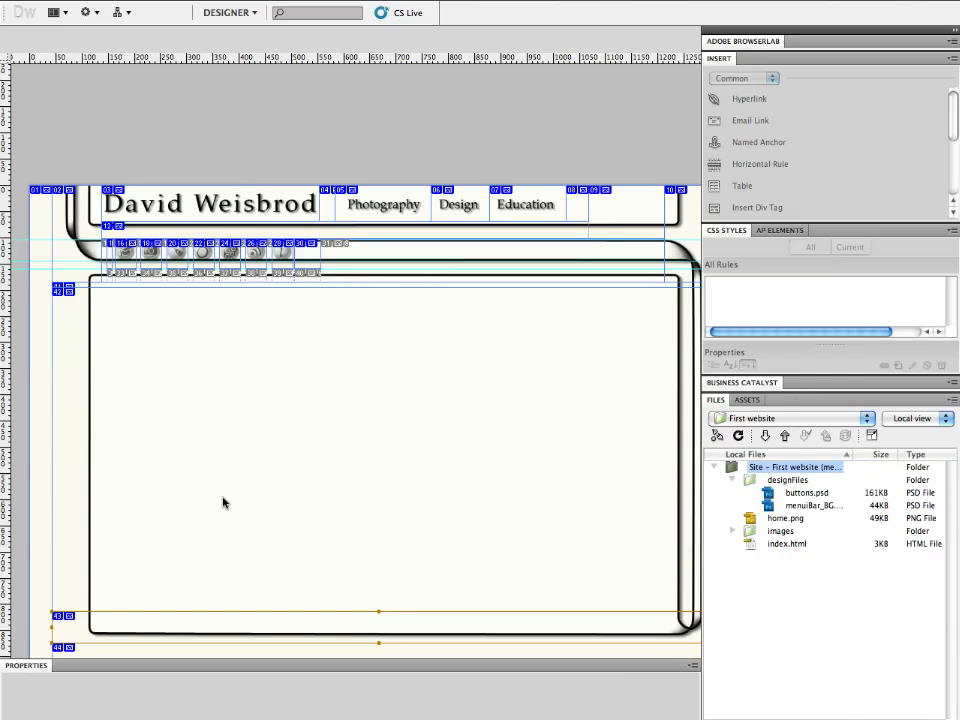
# Step: Start a new site from the site manager and name it Final Website
pyautogui.click(778, 422)
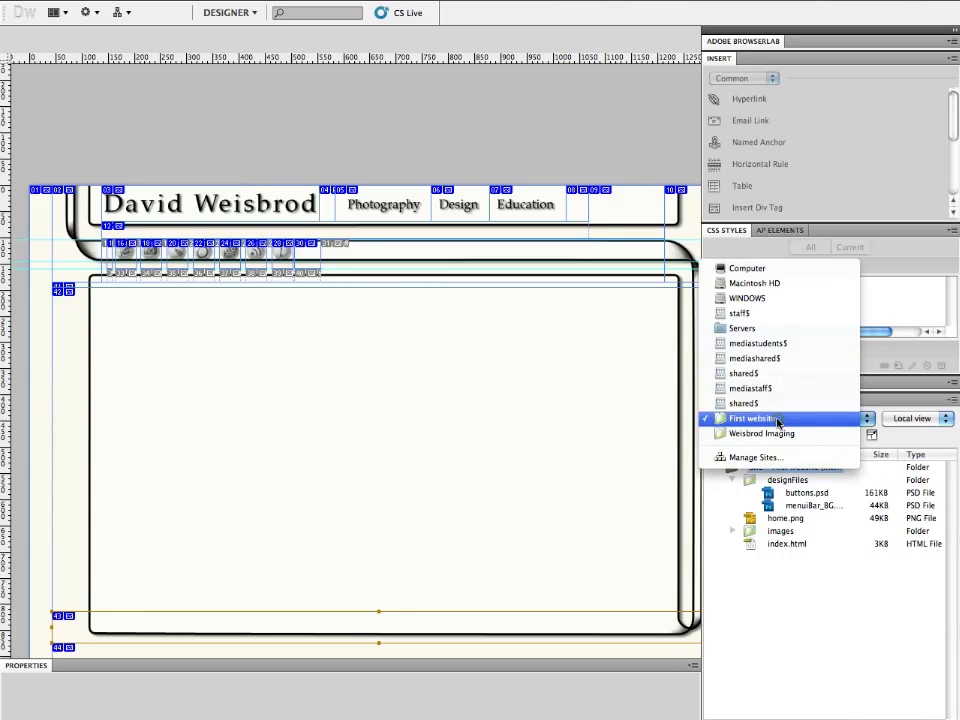
pyautogui.click(780, 420)
pyautogui.click(806, 424)
pyautogui.click(786, 457)
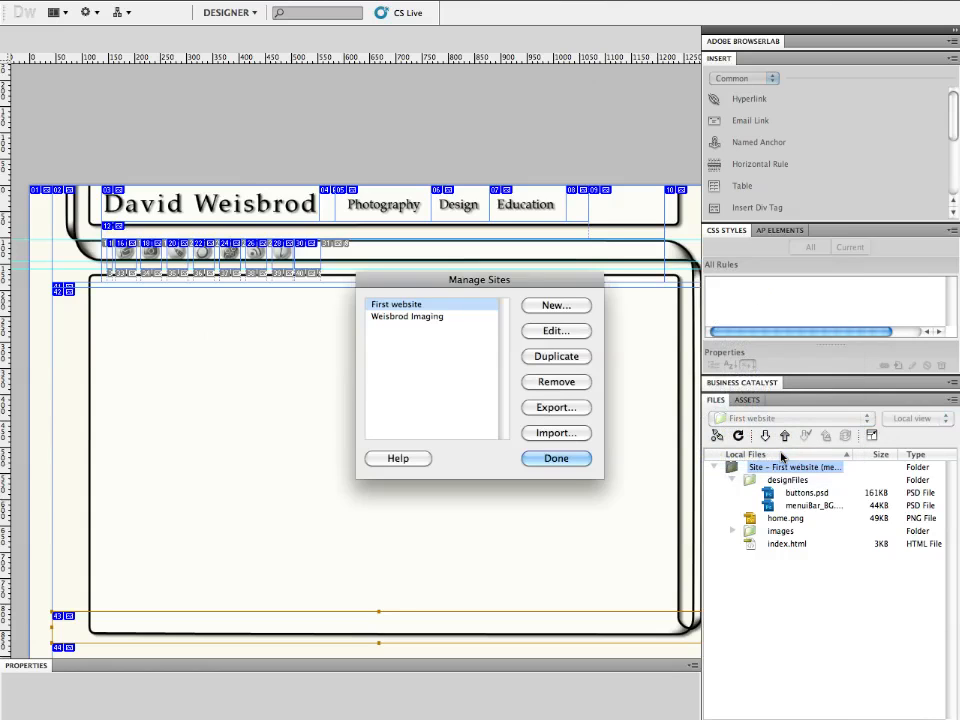
pyautogui.click(565, 306)
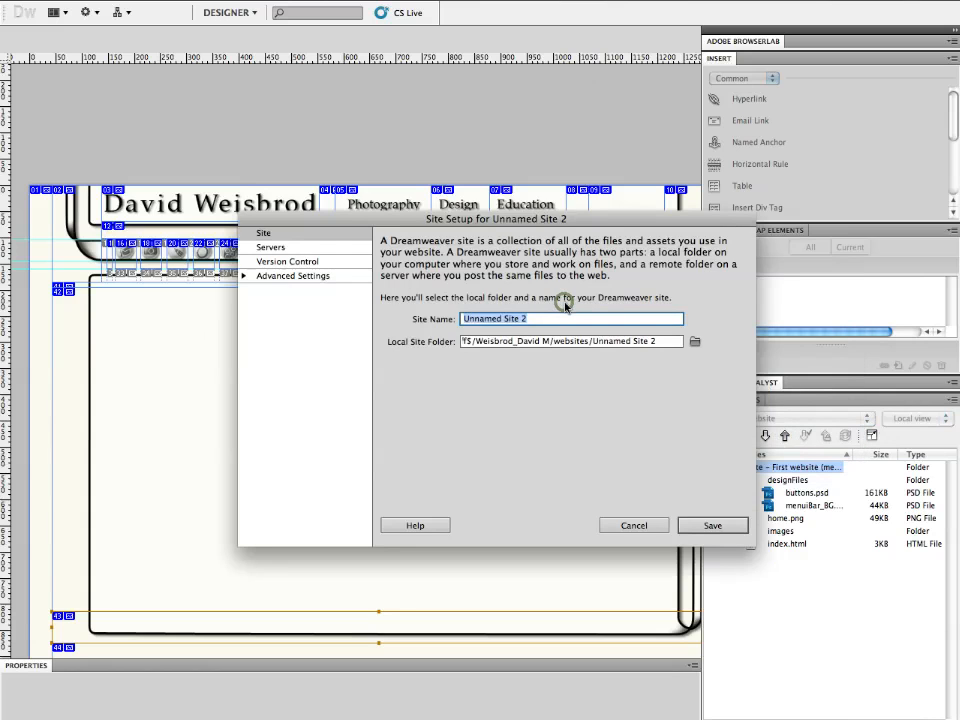
pyautogui.write('Final Website')
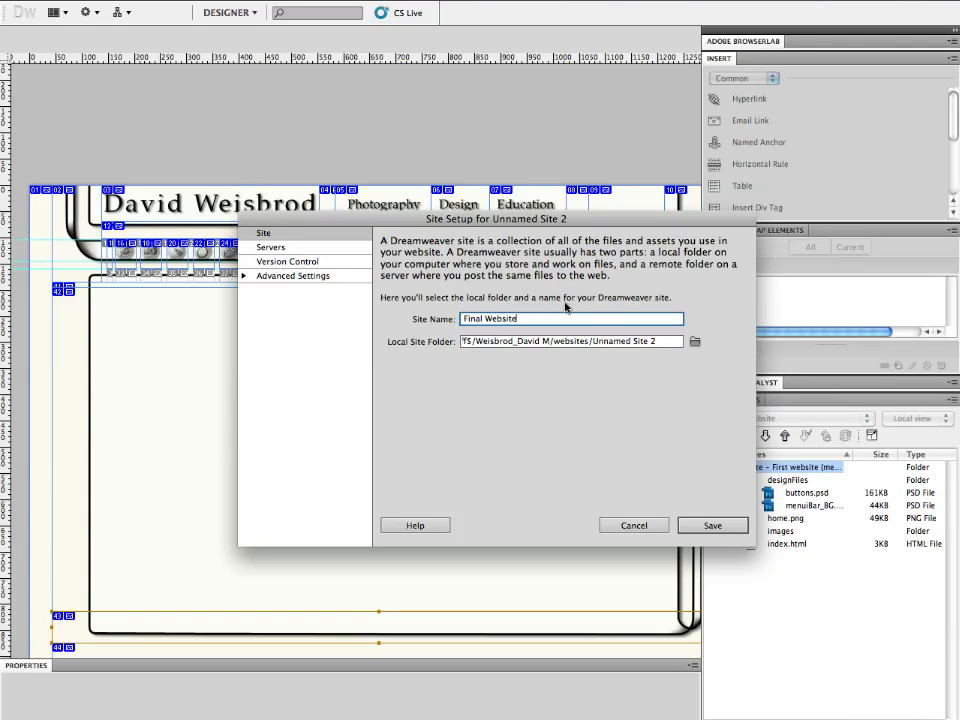
# Step: Set the FinalWebsite folder inside websites as the local site folder, save the site and close the site manager
pyautogui.click(693, 342)
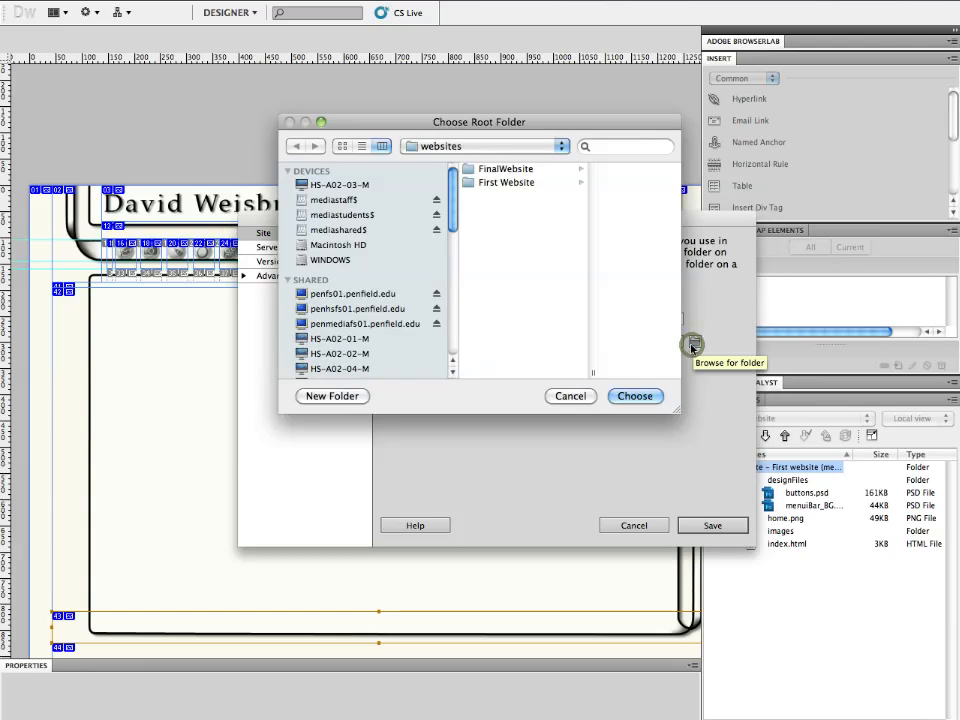
pyautogui.click(538, 170)
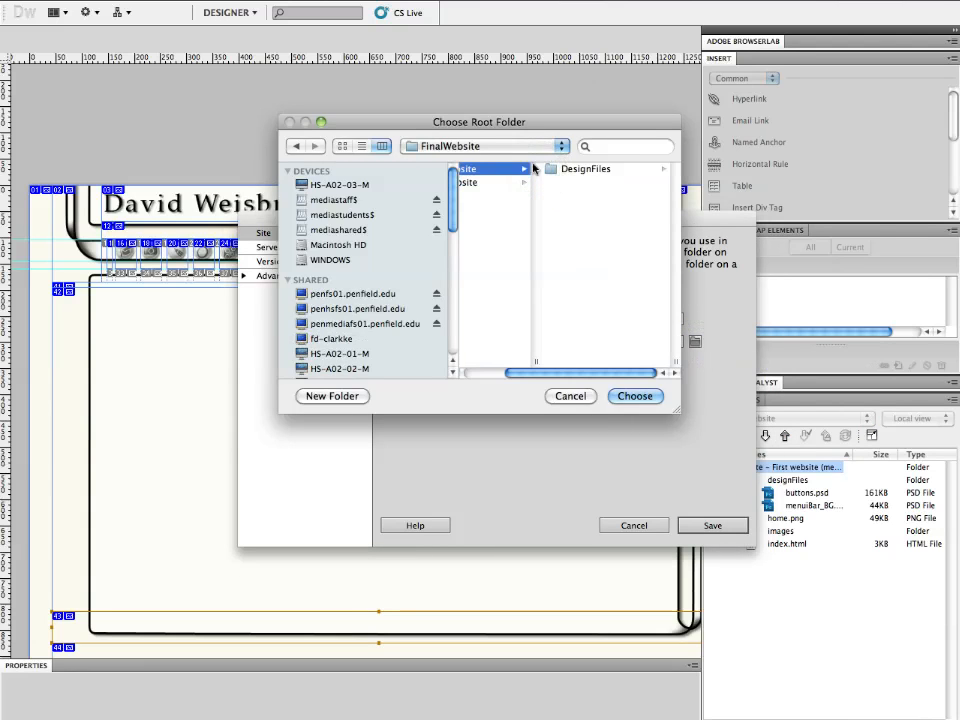
pyautogui.click(580, 170)
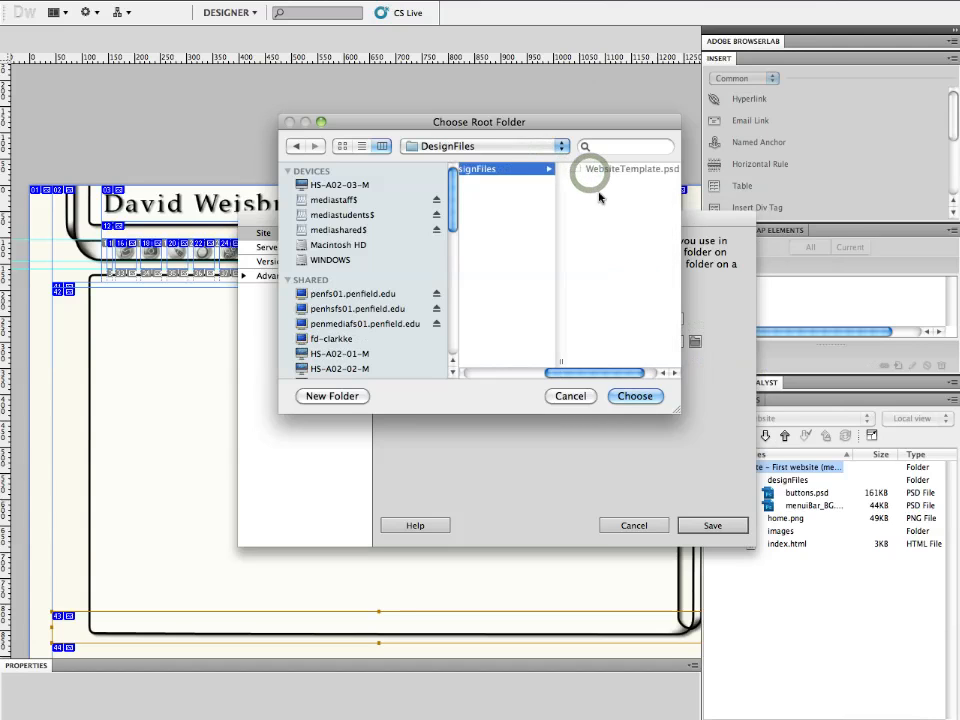
pyautogui.click(553, 171)
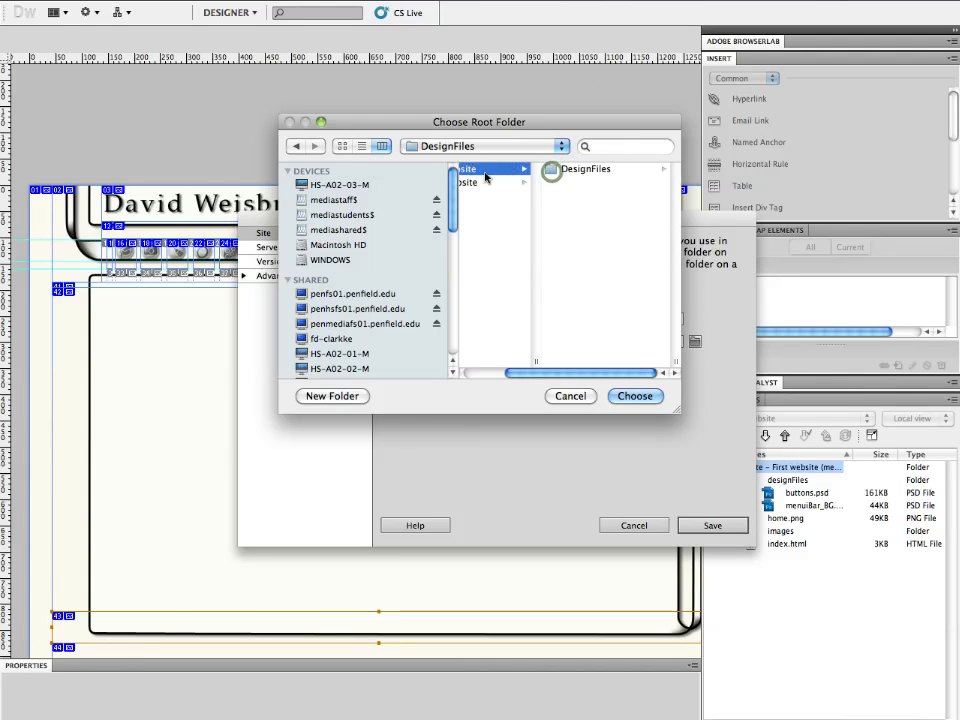
pyautogui.click(640, 396)
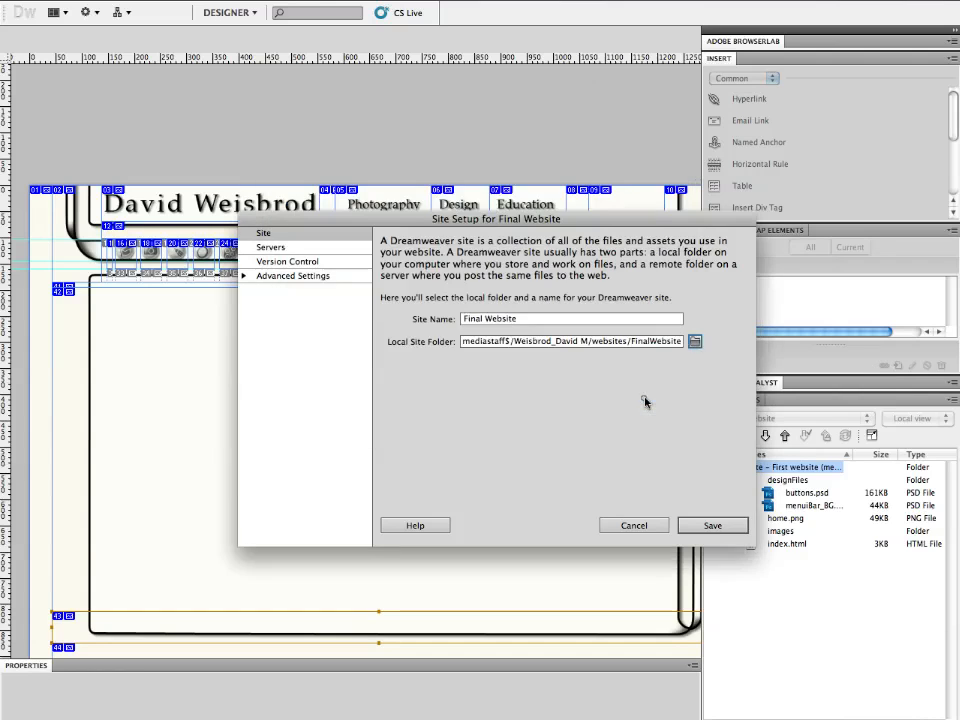
pyautogui.click(733, 526)
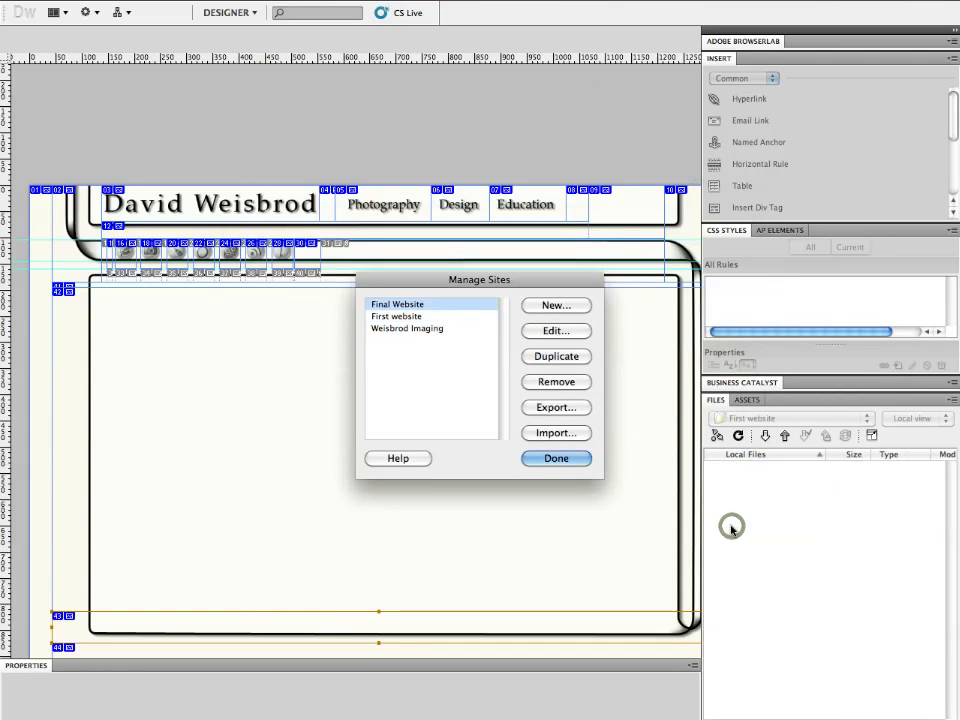
pyautogui.click(556, 459)
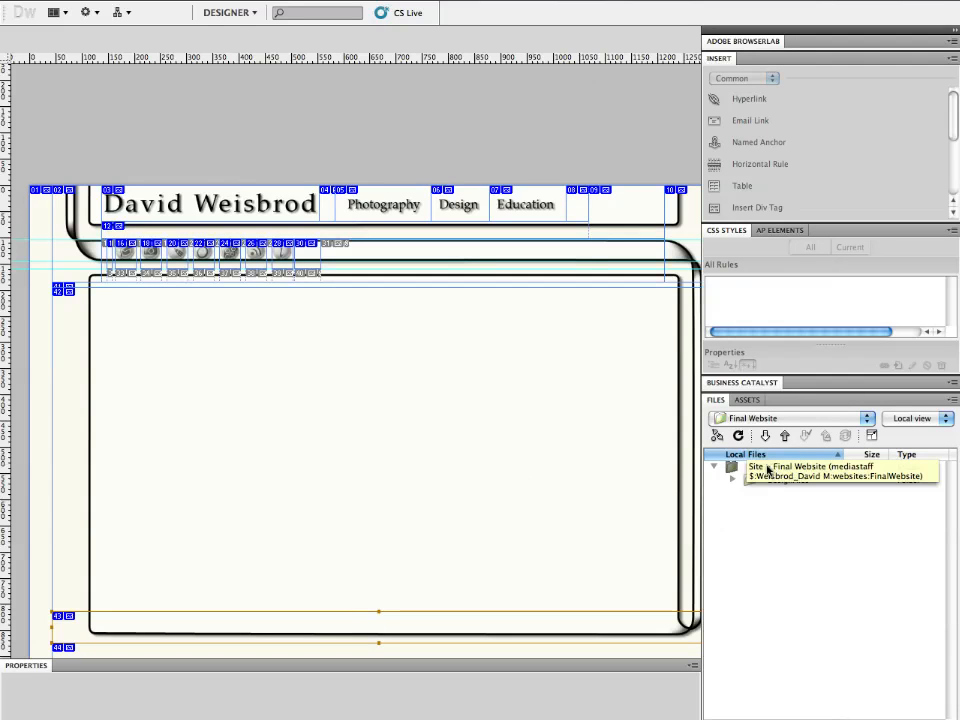
# Step: Create a page named index.html in the site root and open it with a wider document area
pyautogui.rightClick(729, 466)
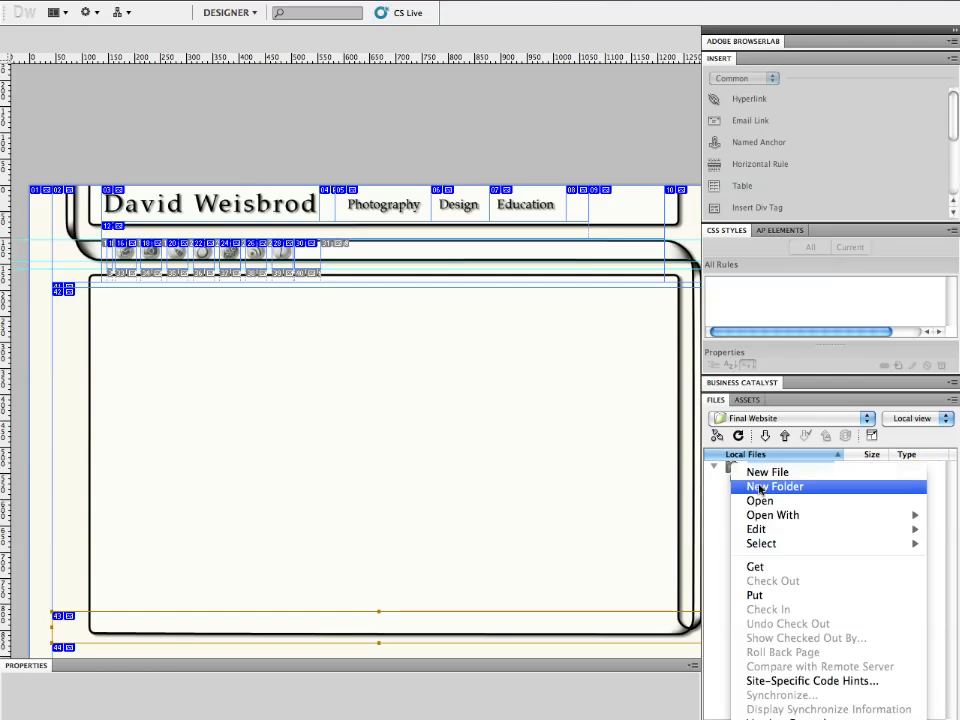
pyautogui.press('Escape')
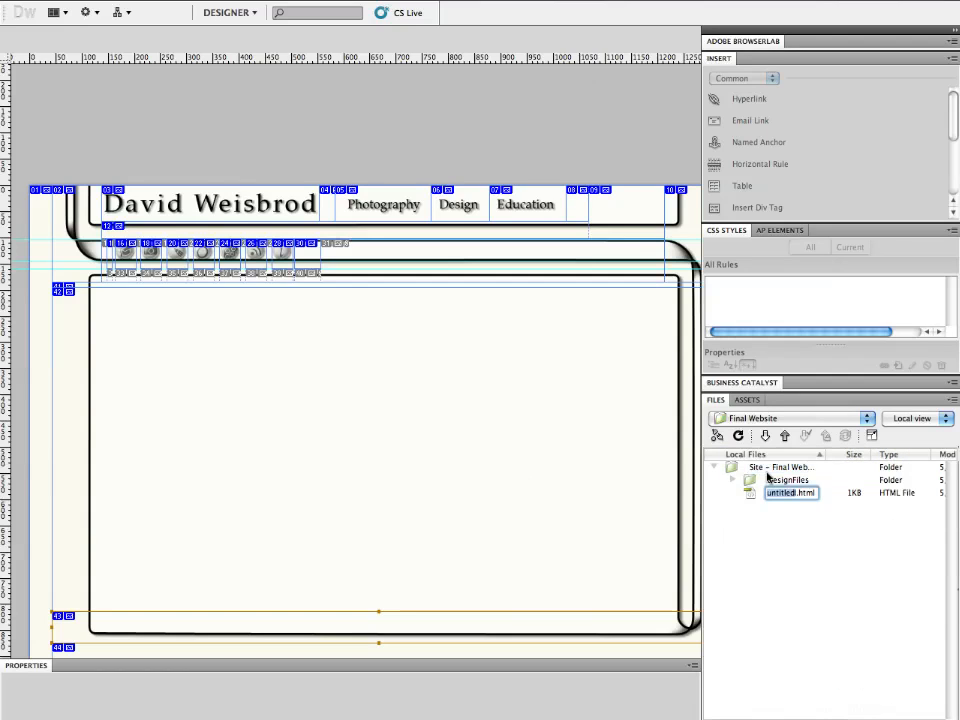
pyautogui.write('index')
pyautogui.press('Return')
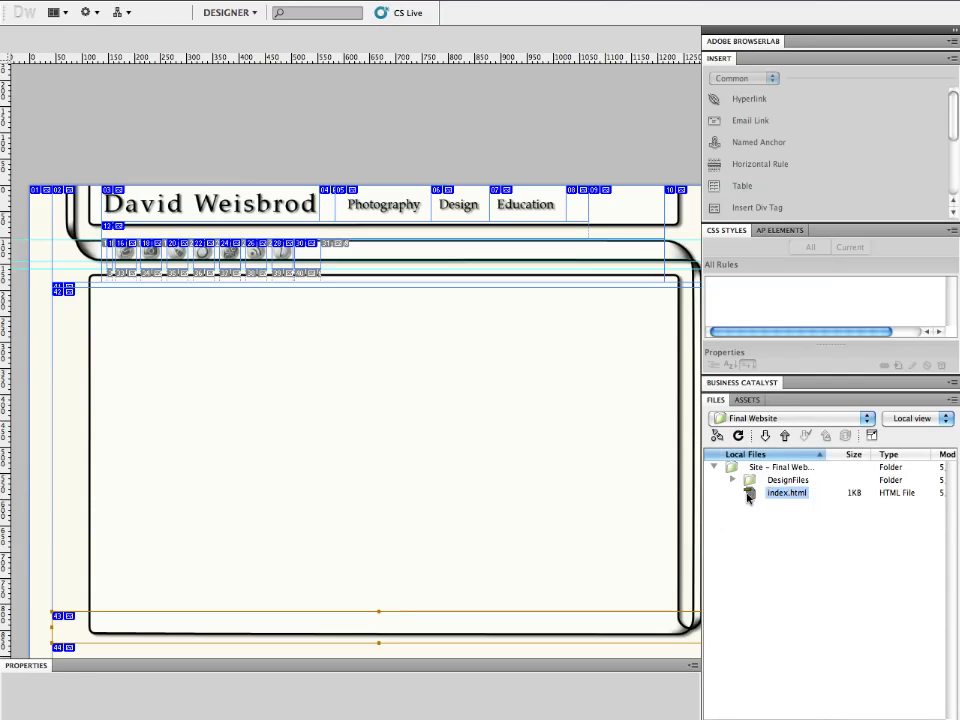
pyautogui.doubleClick(747, 495)
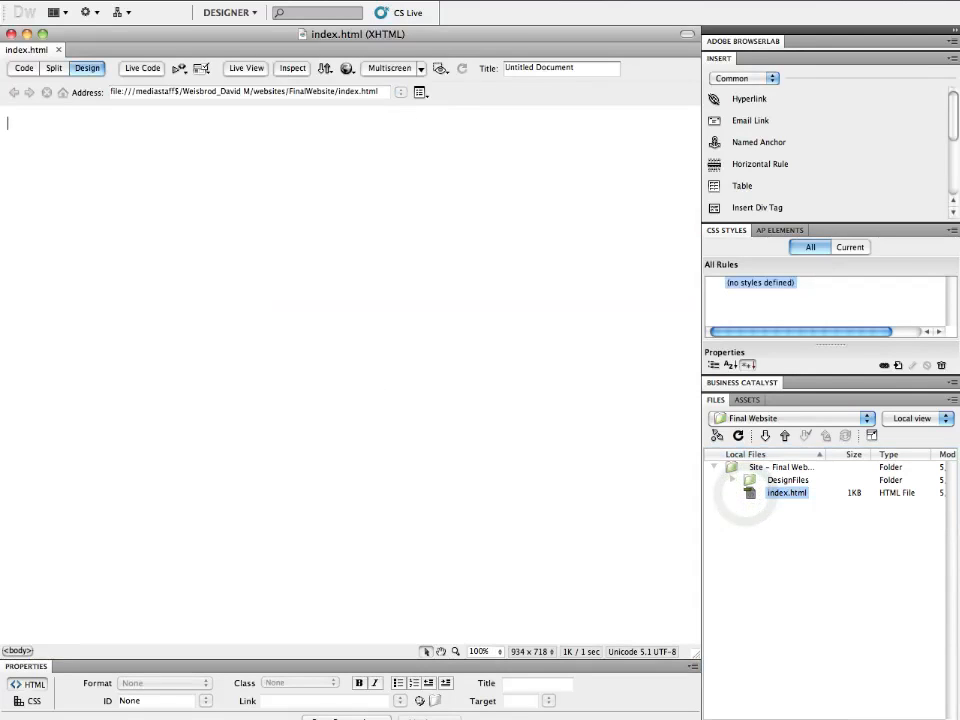
pyautogui.moveTo(698, 317); pyautogui.dragTo(781, 330)
# Step: Switch to Photoshop and check the dimensions of the contentBottom slice and the titleLeft slice
pyautogui.moveTo(564, 717)
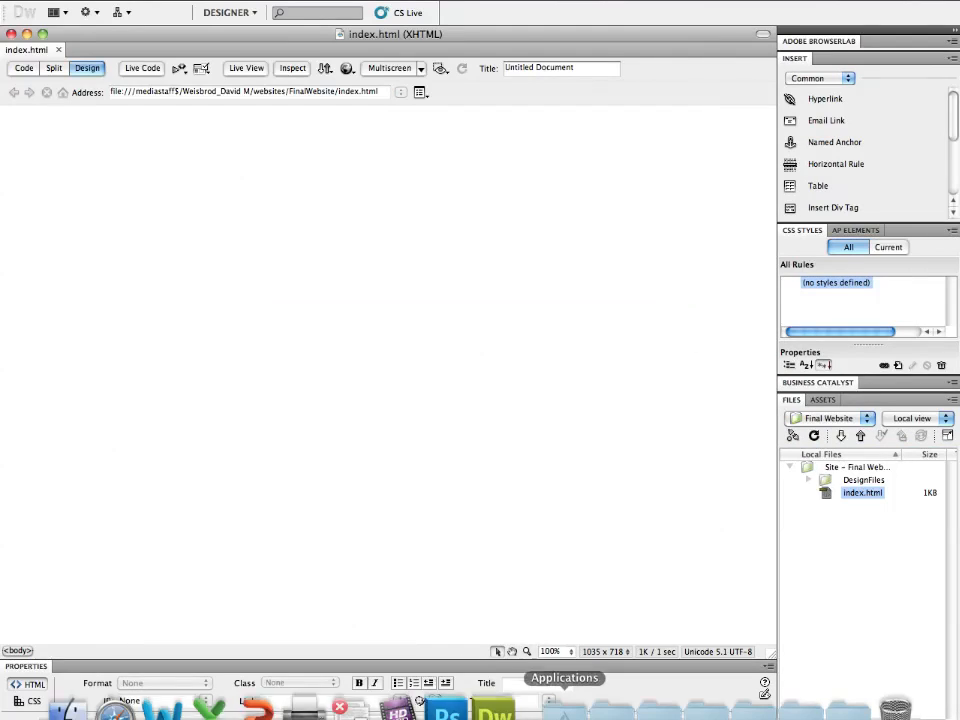
pyautogui.click(440, 703)
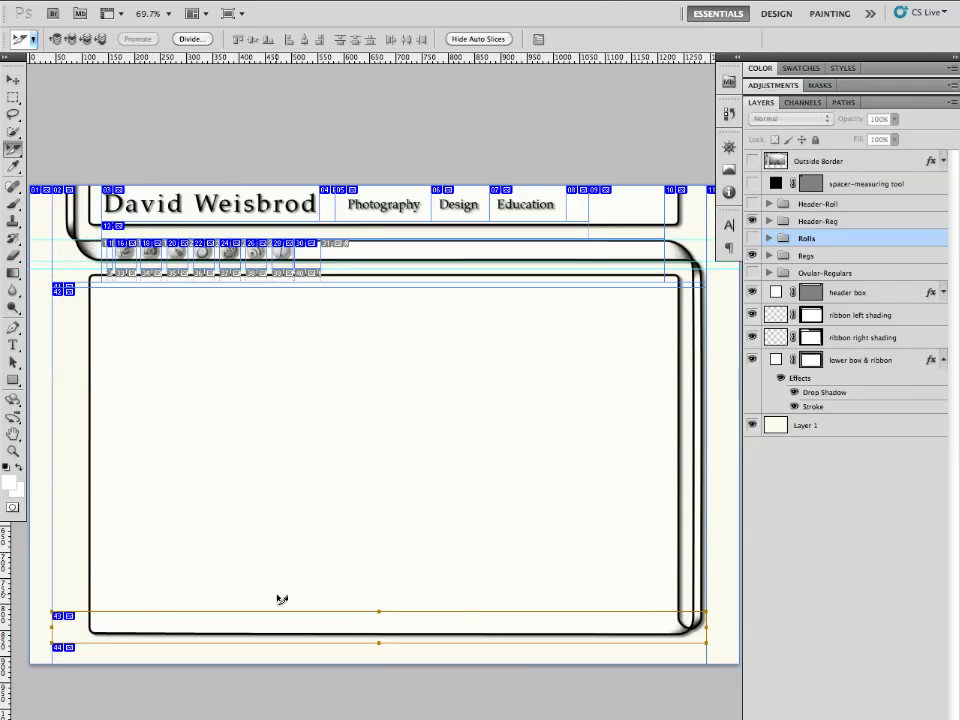
pyautogui.doubleClick(152, 622)
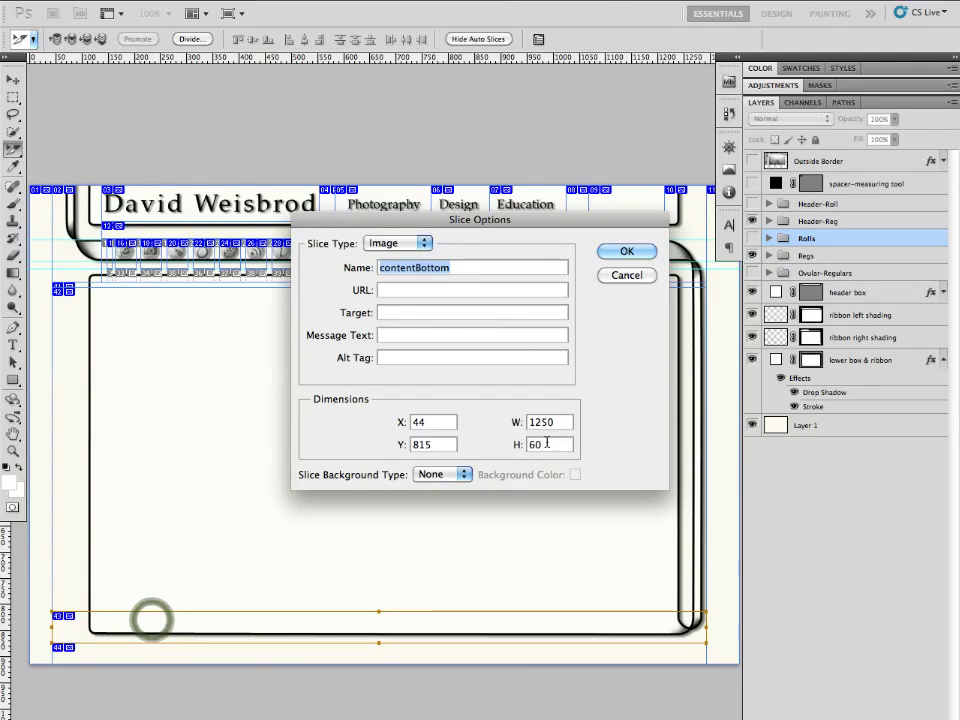
pyautogui.click(626, 277)
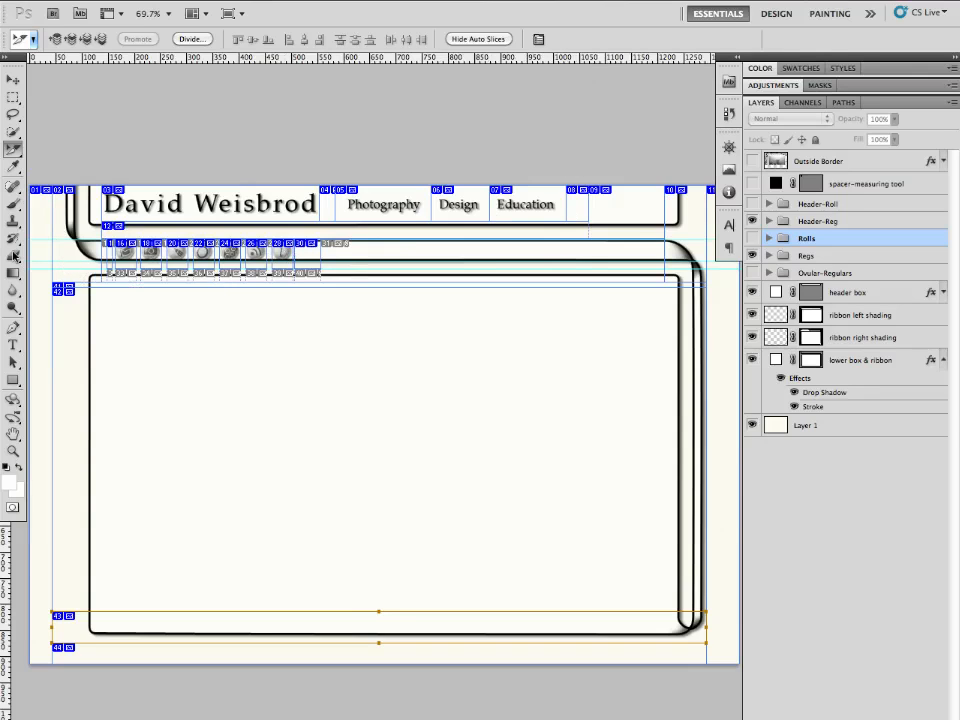
pyautogui.doubleClick(78, 205)
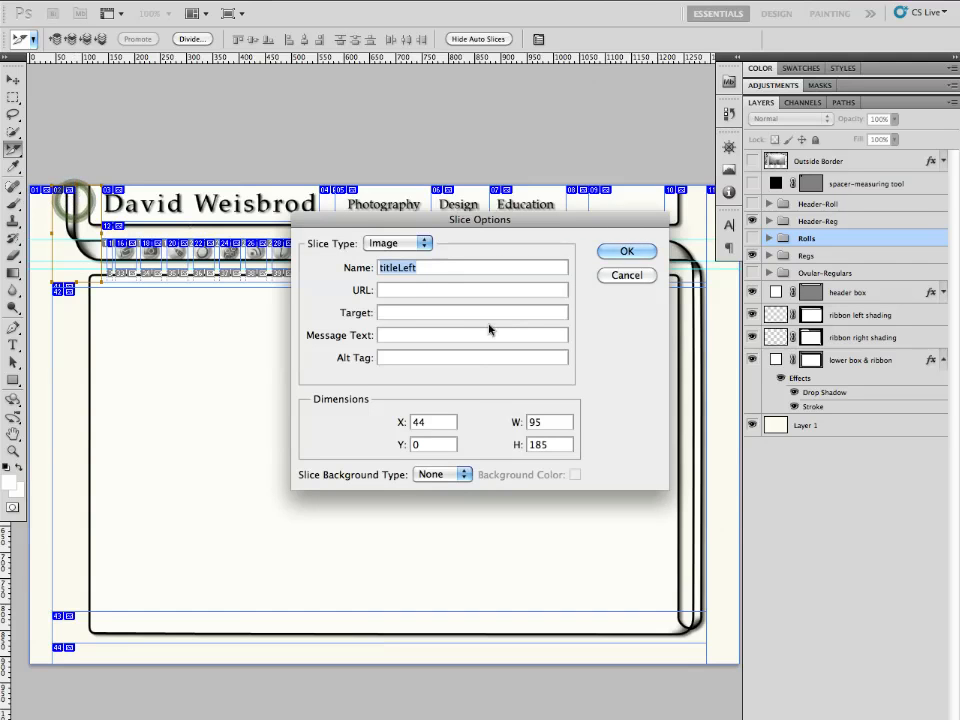
pyautogui.click(630, 276)
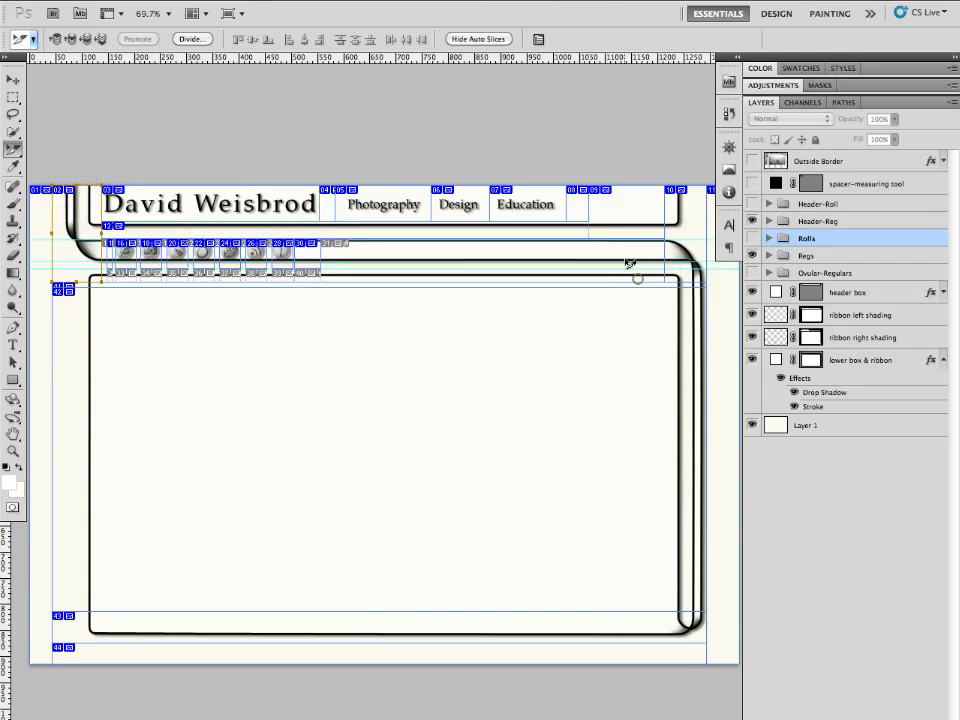
# Step: Switch to Dreamweaver, insert a div with the ID header at the insertion point and create its #header CSS rule in this document only
pyautogui.click(497, 698)
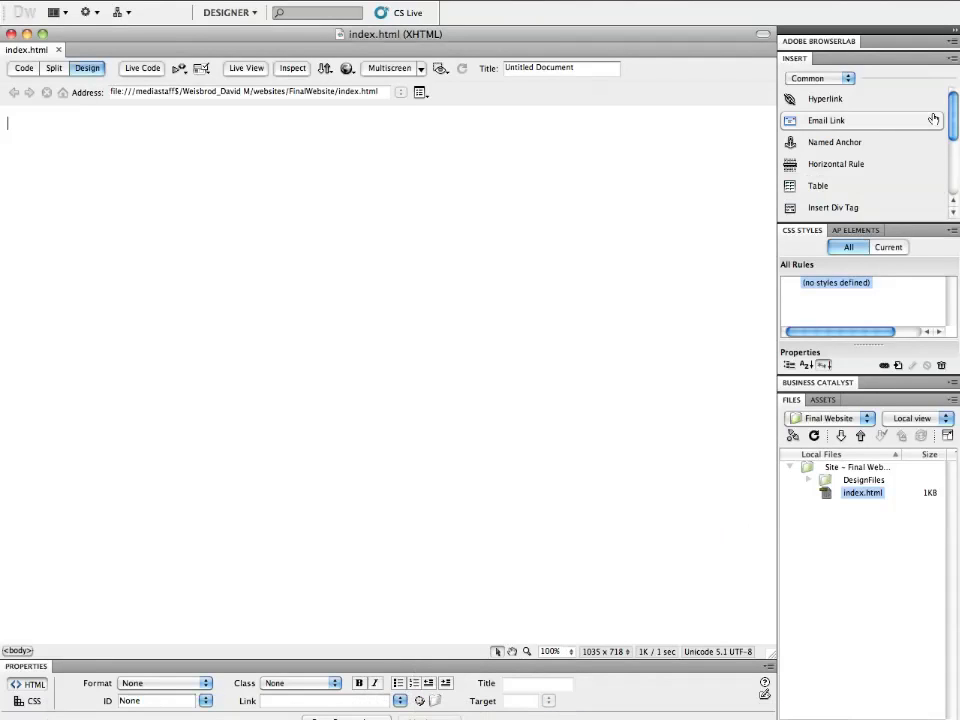
pyautogui.click(833, 207)
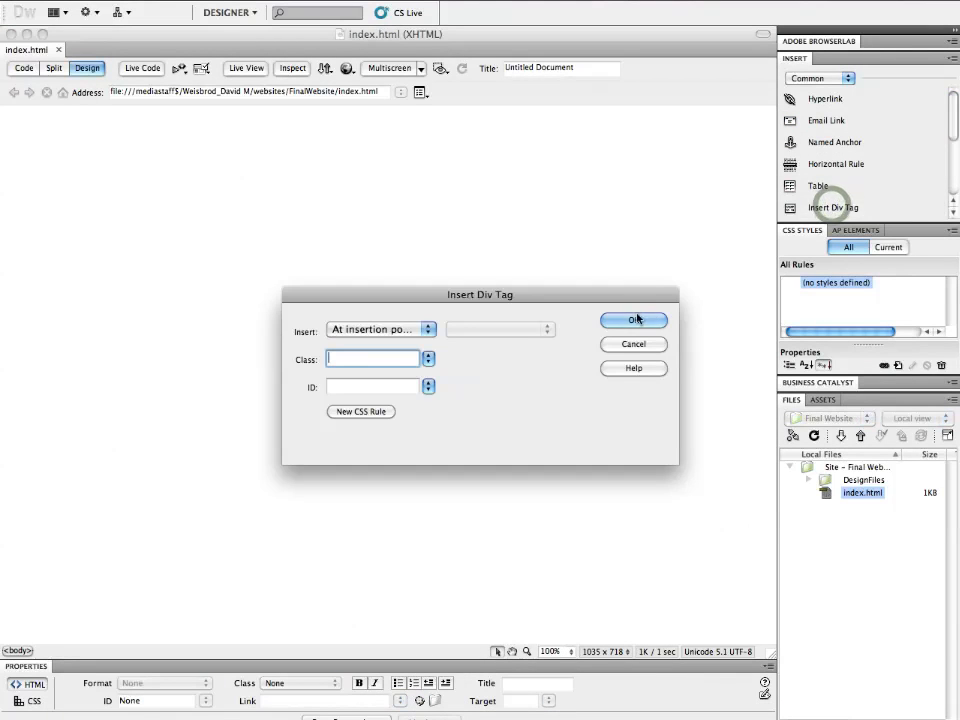
pyautogui.click(391, 386)
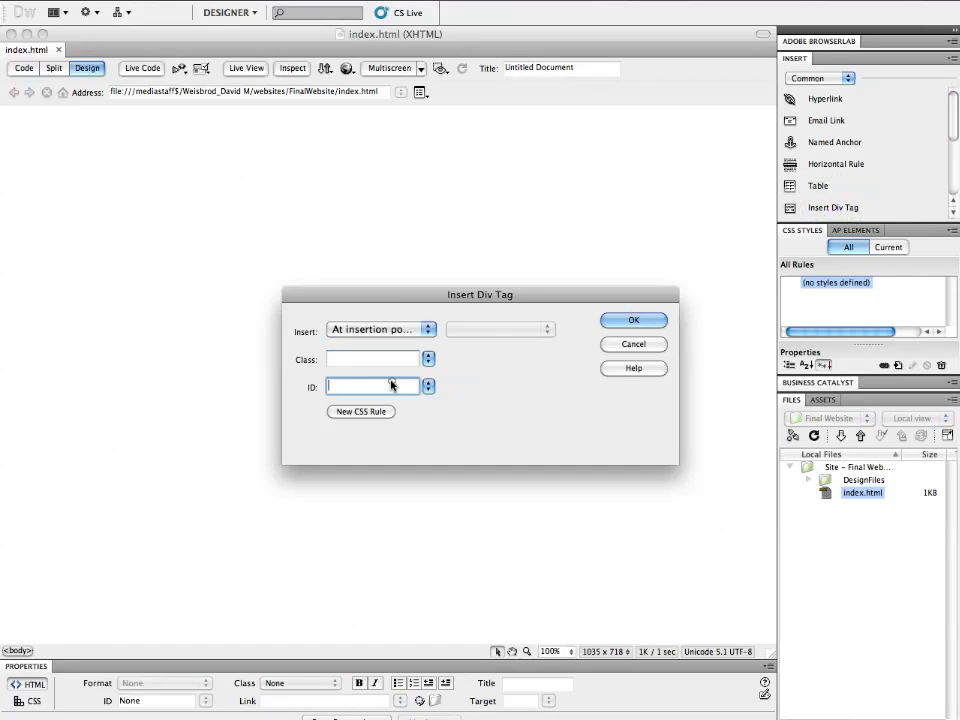
pyautogui.write('header')
pyautogui.click(363, 416)
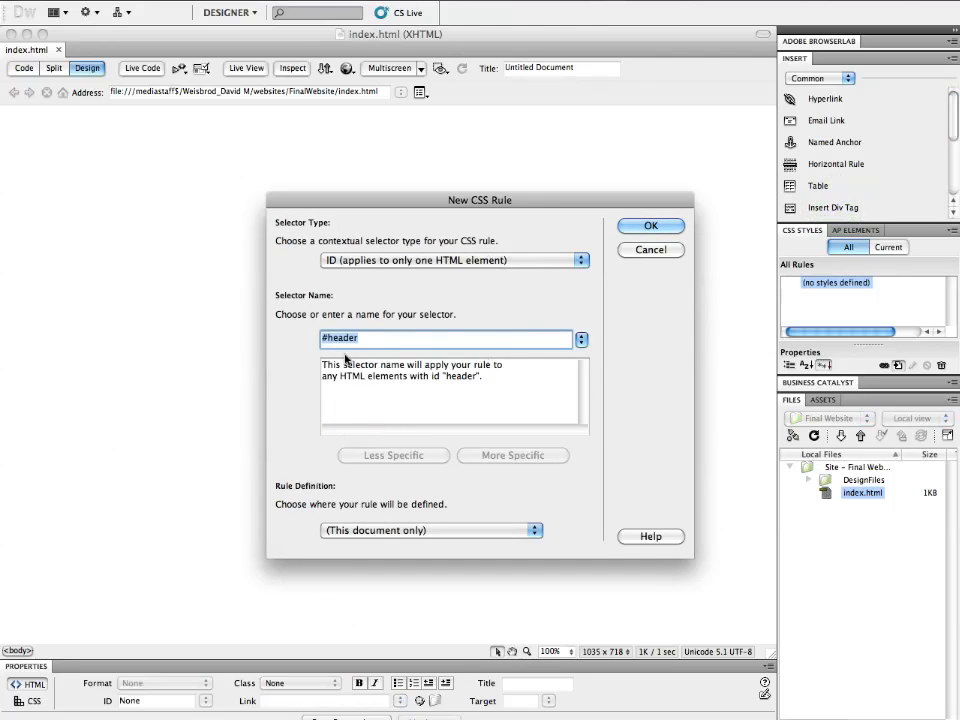
pyautogui.click(648, 228)
# Step: Set the #header rule's box width to 1250 px and its height to 185 px
pyautogui.click(288, 308)
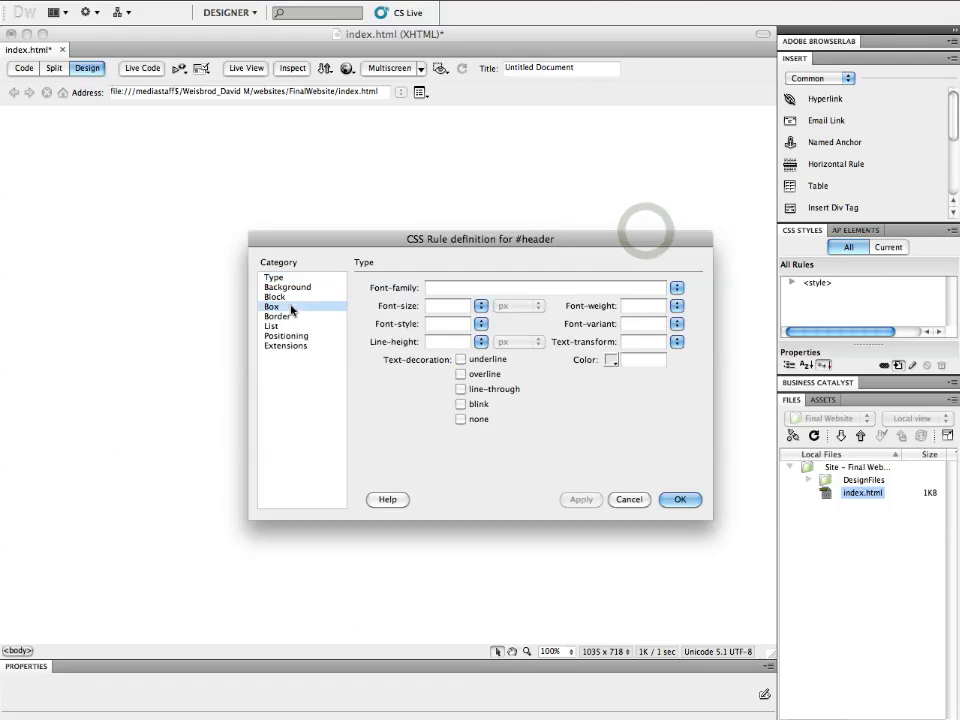
pyautogui.click(422, 298)
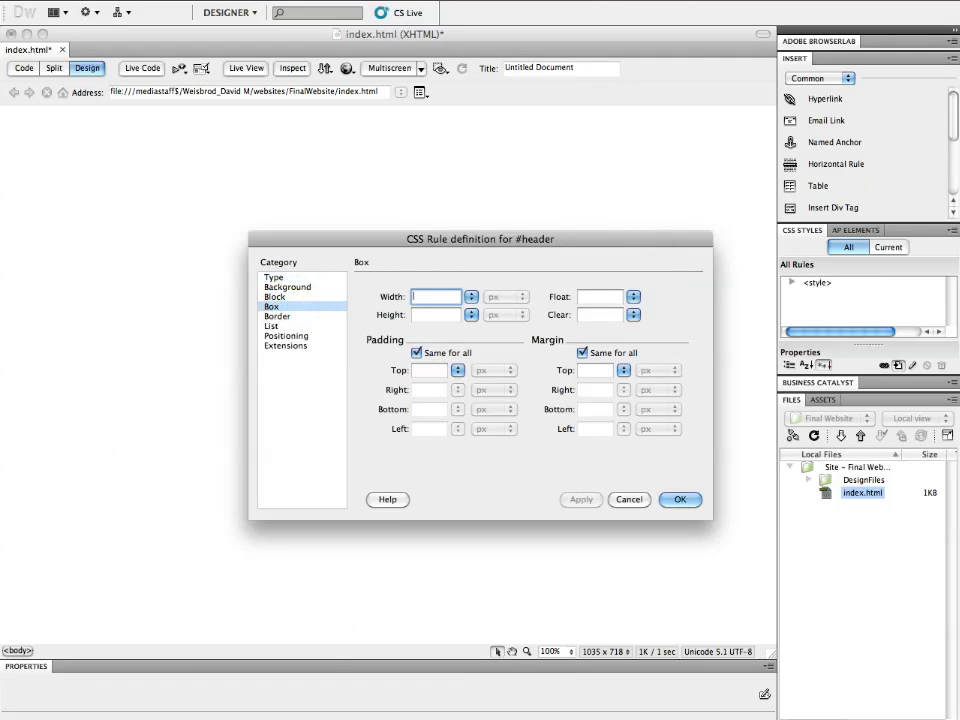
pyautogui.write('1250')
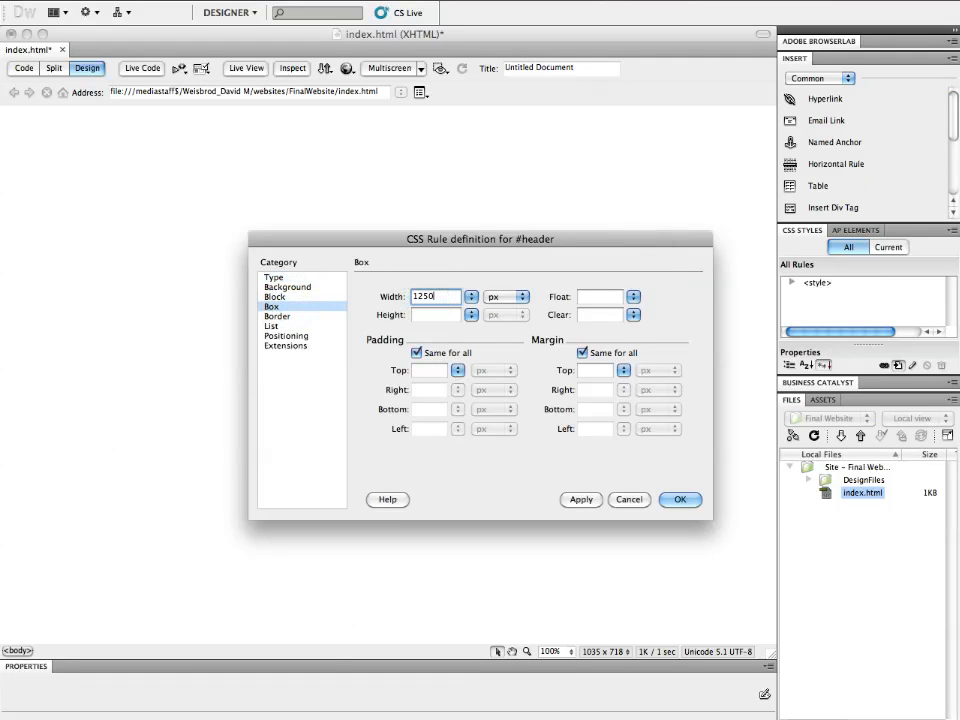
pyautogui.press('Tab')
pyautogui.write('185')
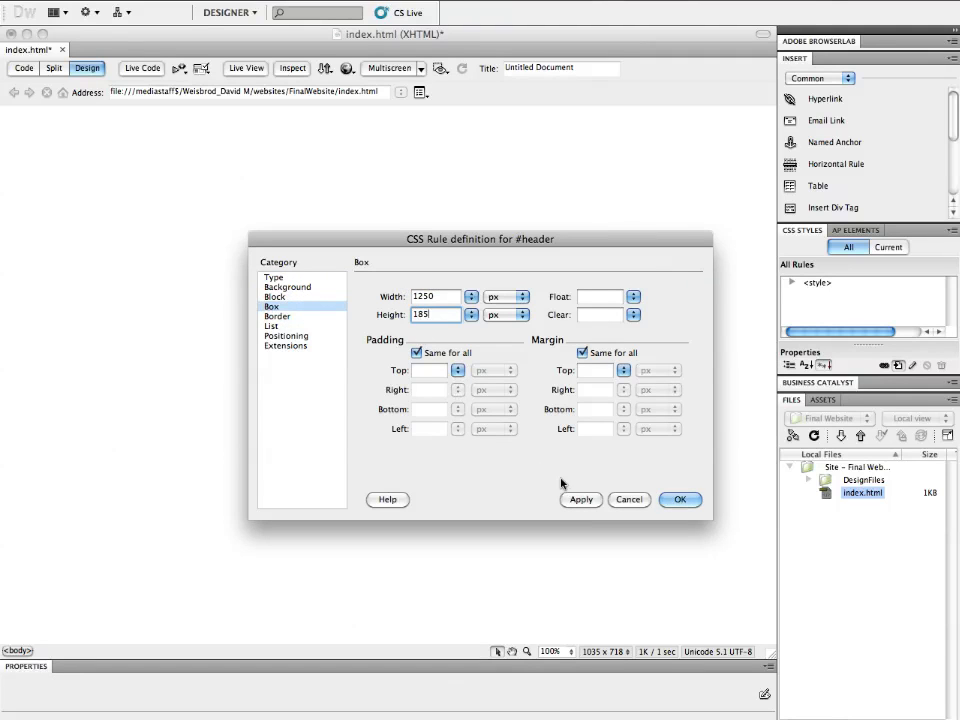
# Step: Accept the #header rule, finish inserting the header div and reduce the page magnification to 66%
pyautogui.click(683, 501)
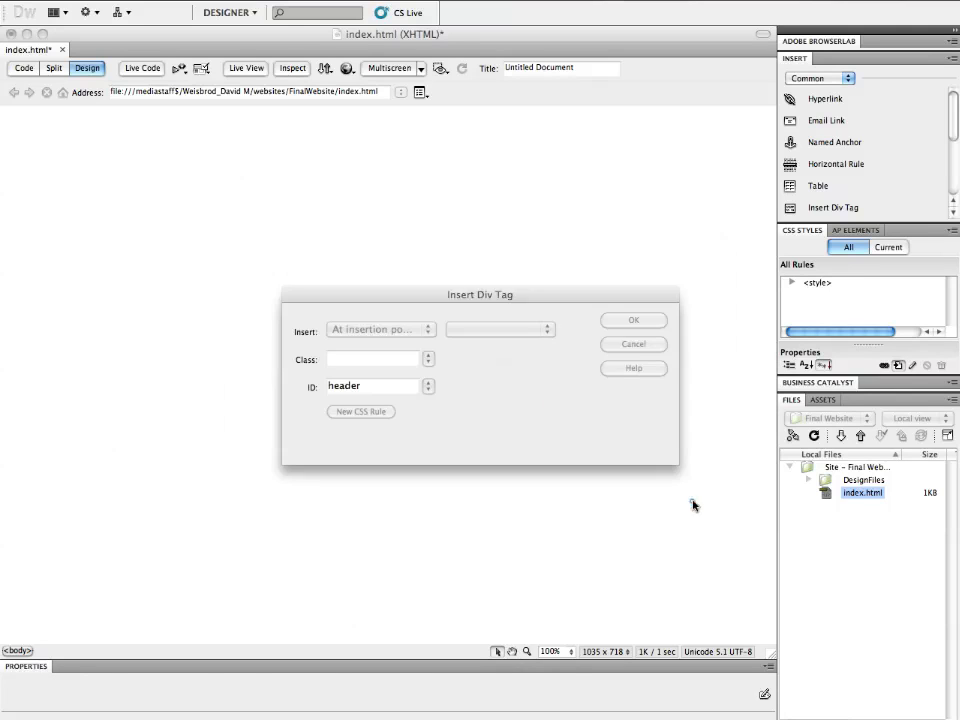
pyautogui.click(630, 318)
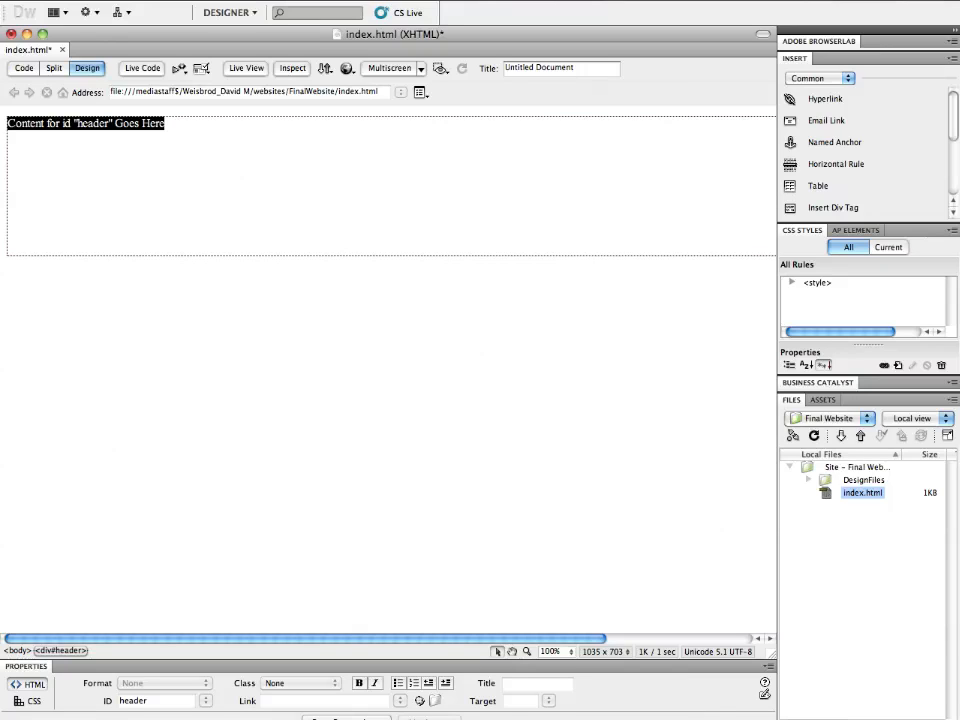
pyautogui.click(619, 652)
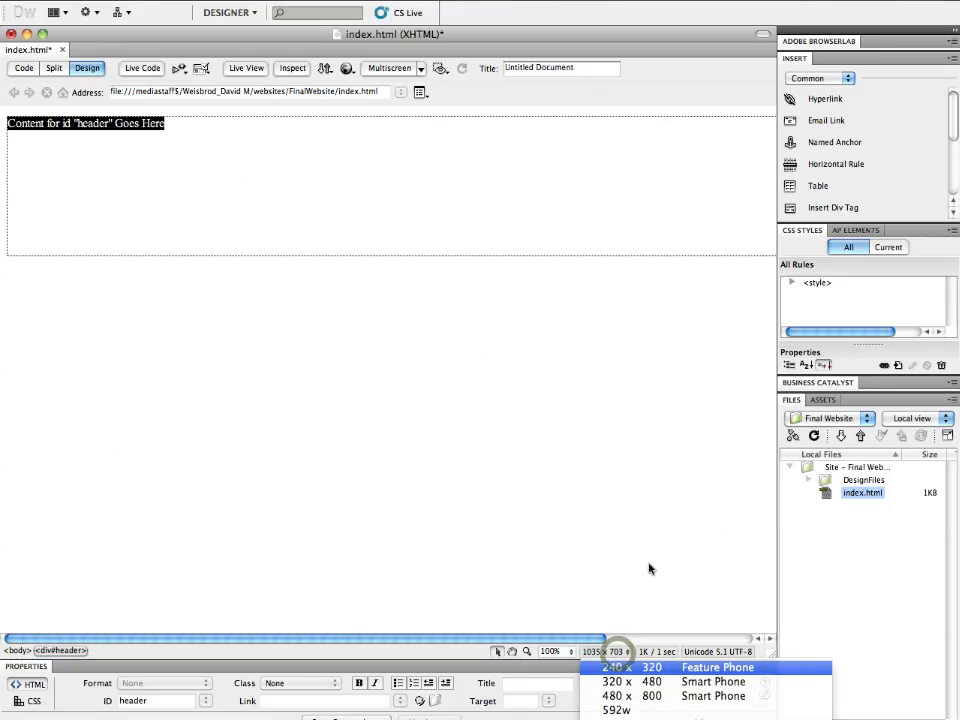
pyautogui.press('Escape')
pyautogui.click(567, 652)
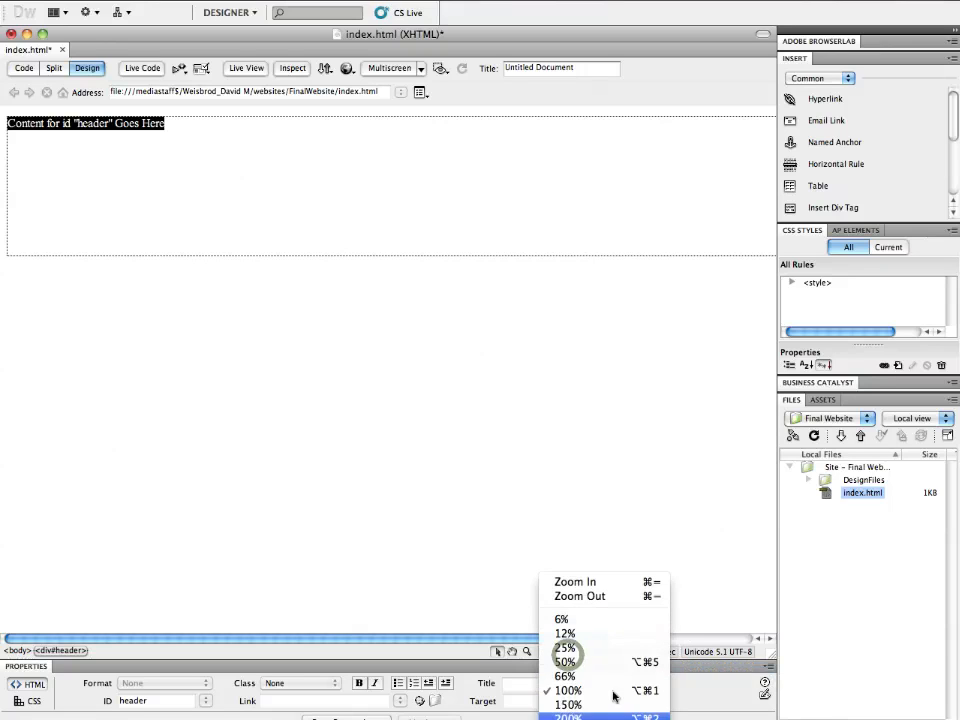
pyautogui.click(614, 678)
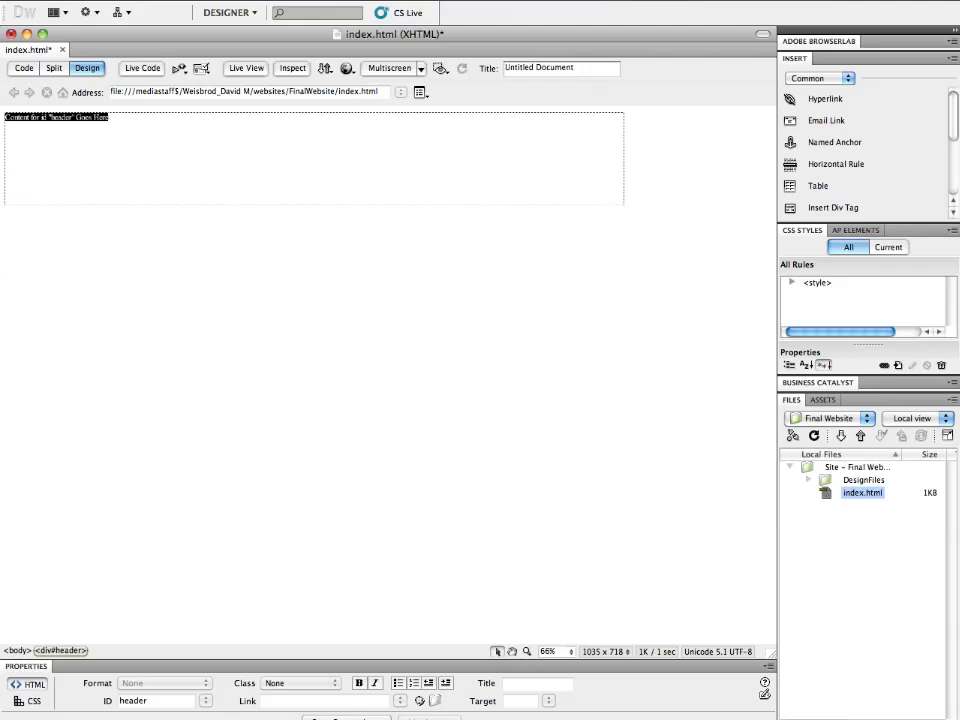
# Step: Switch to Photoshop to look over the sliced template's layout, and return to Dreamweaver
pyautogui.moveTo(397, 712)
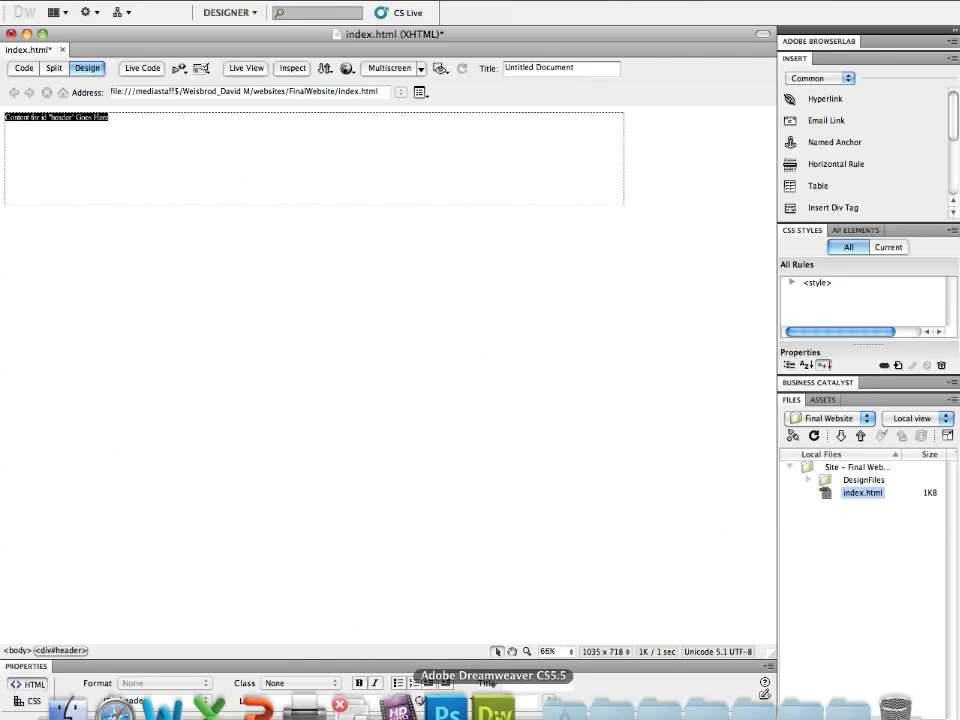
pyautogui.click(447, 712)
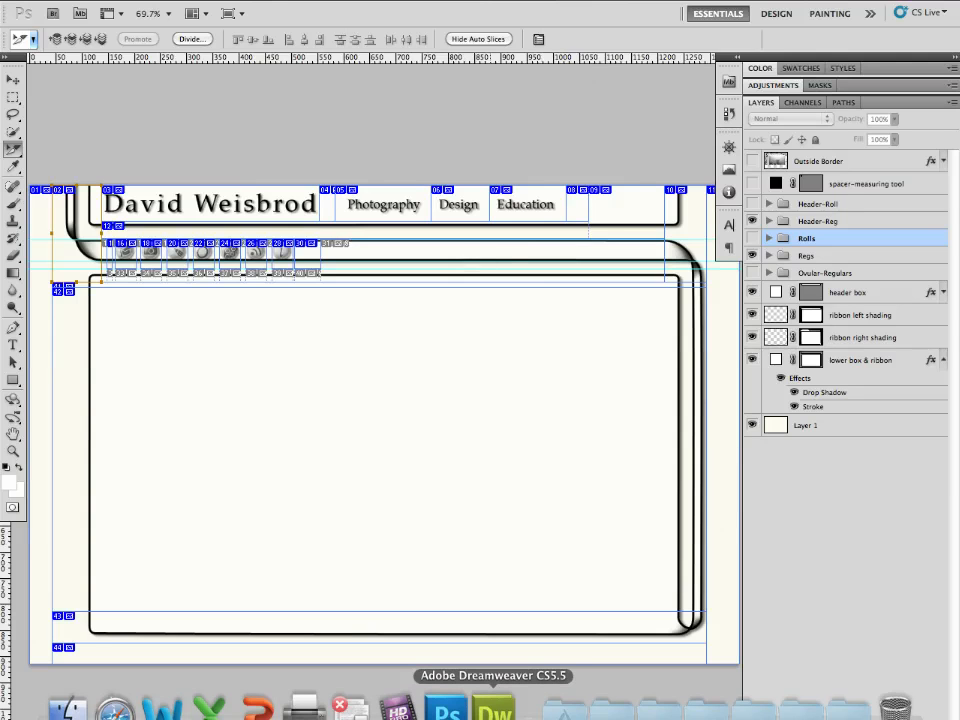
pyautogui.click(493, 705)
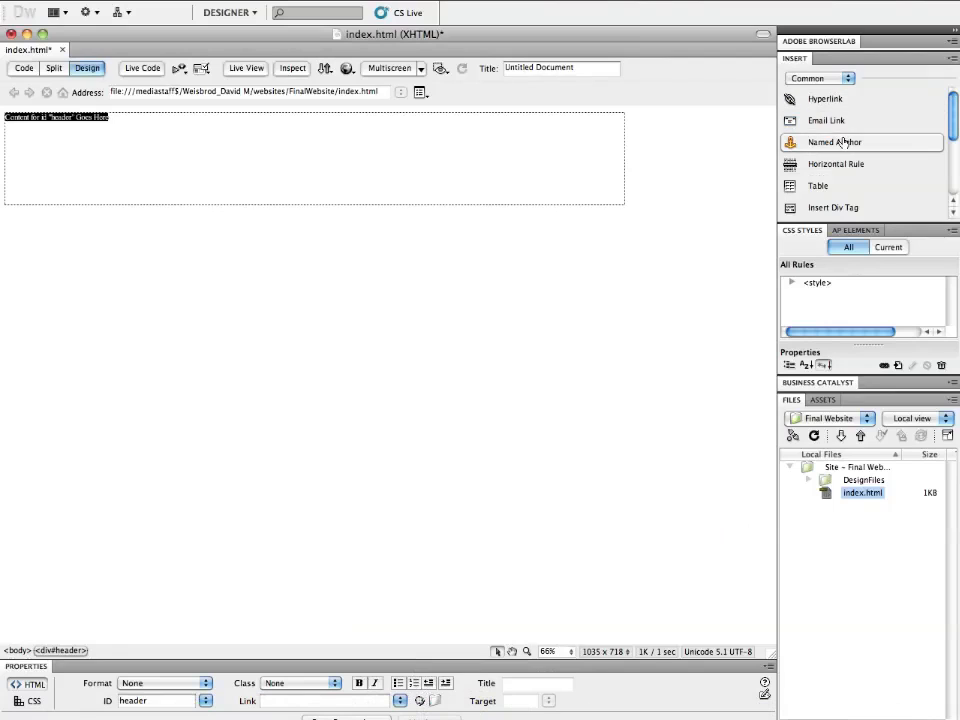
# Step: Start a div with the ID content wrapped around the selected header text and create its #content CSS rule in this document only
pyautogui.click(838, 208)
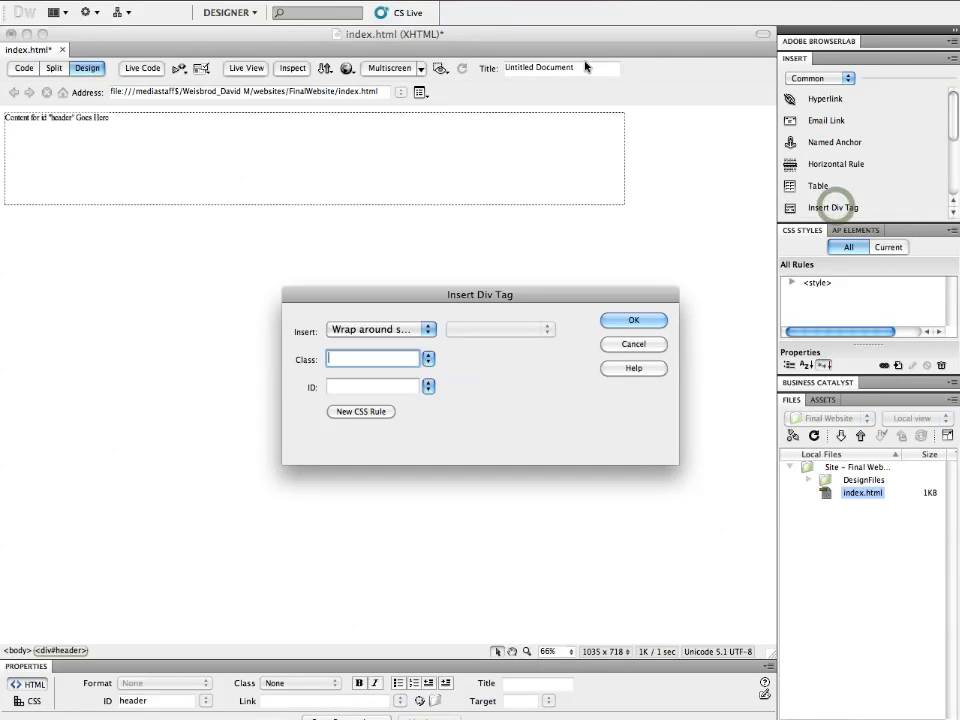
pyautogui.click(342, 388)
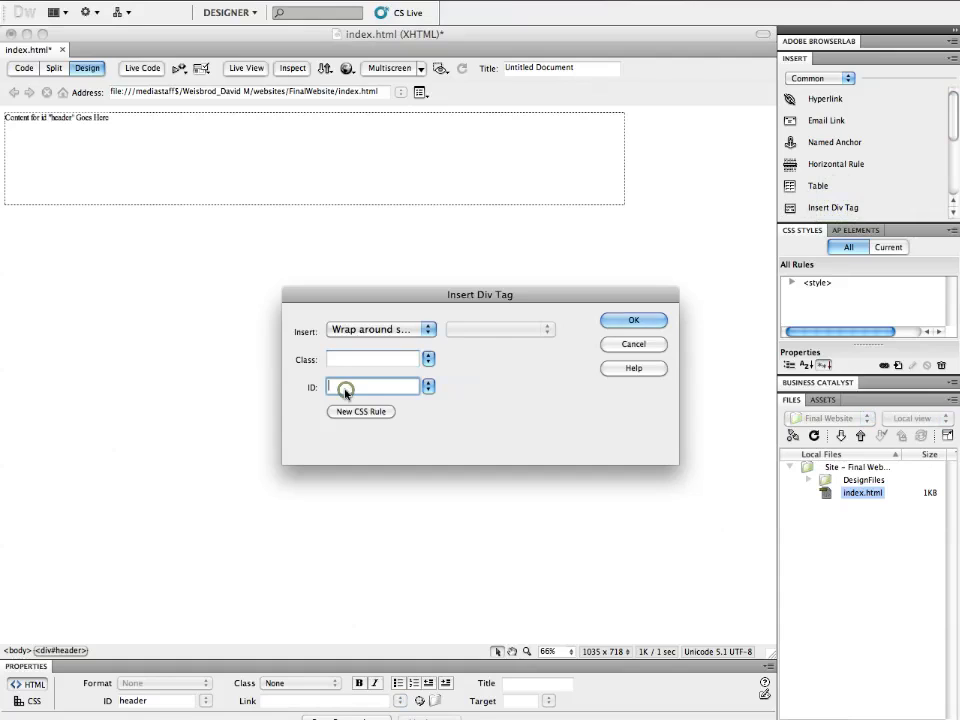
pyautogui.write('content')
pyautogui.click(362, 412)
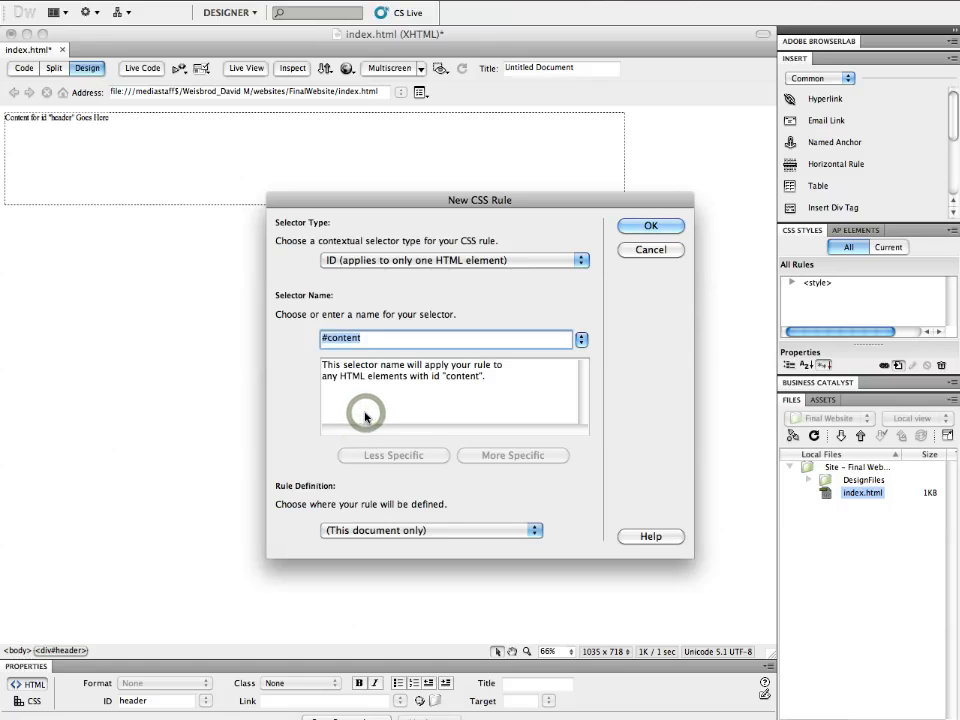
pyautogui.click(643, 226)
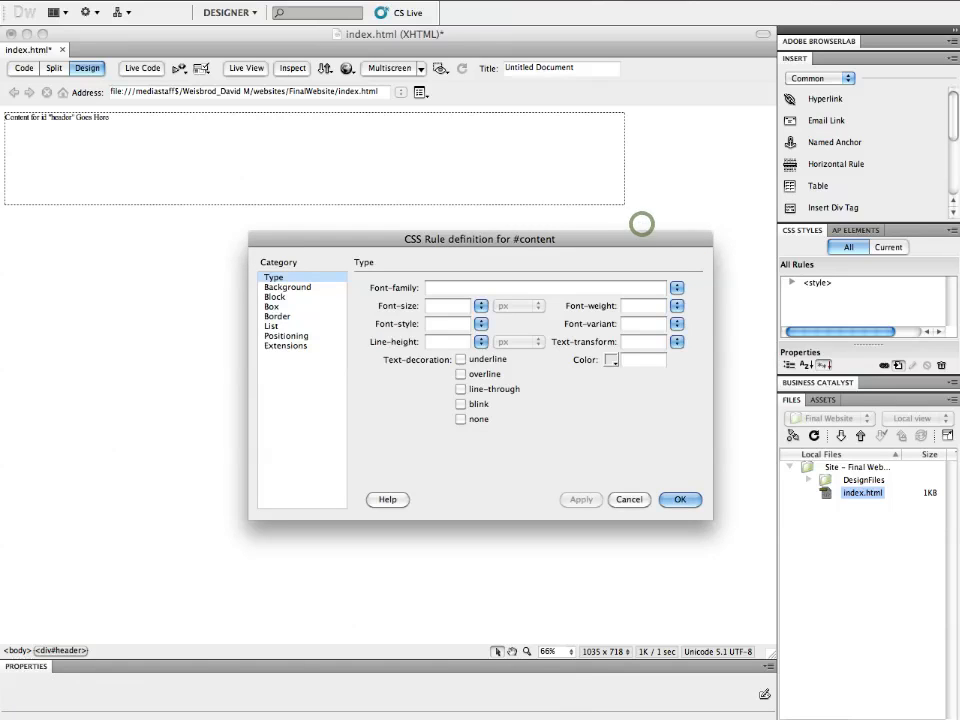
# Step: Set the #content rule's box width to 1250 px and its height to 450 px
pyautogui.click(272, 306)
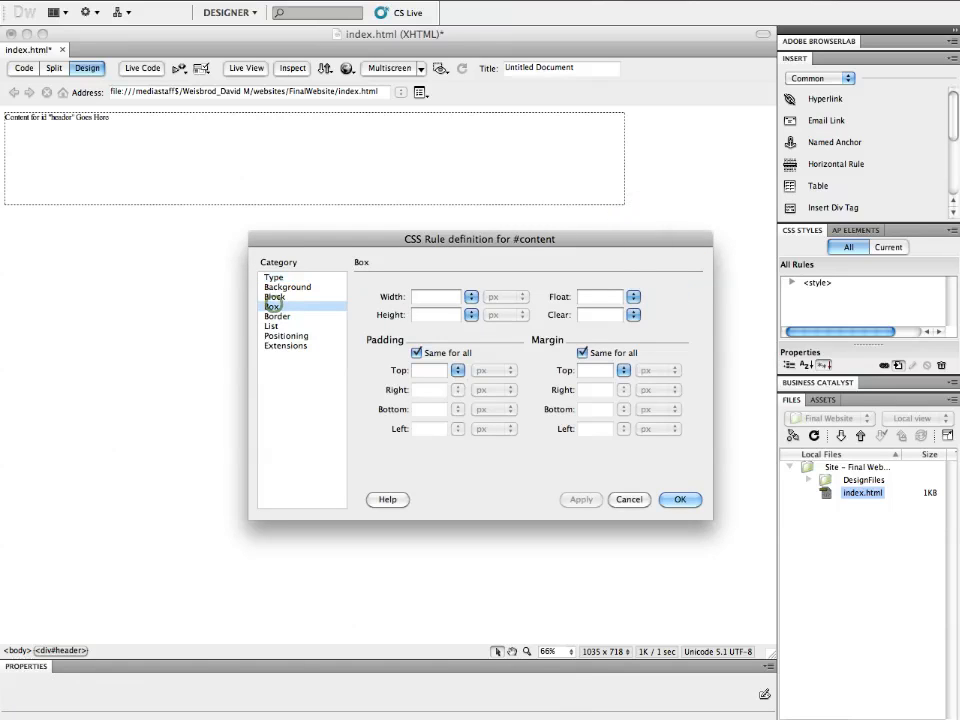
pyautogui.click(420, 298)
pyautogui.write('1250')
pyautogui.press('Tab')
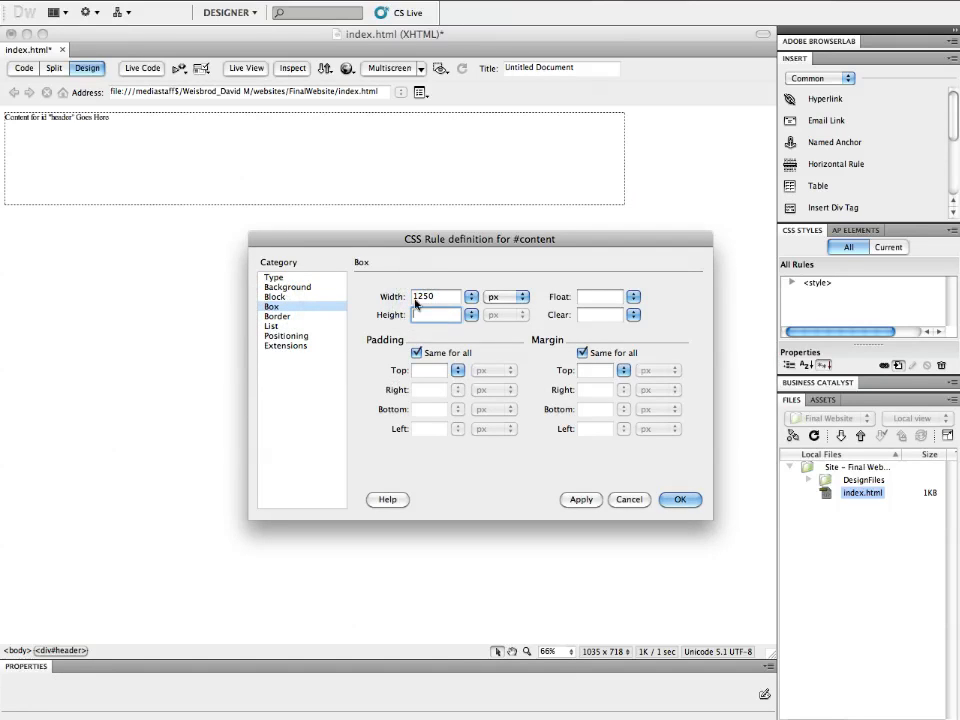
pyautogui.write('450')
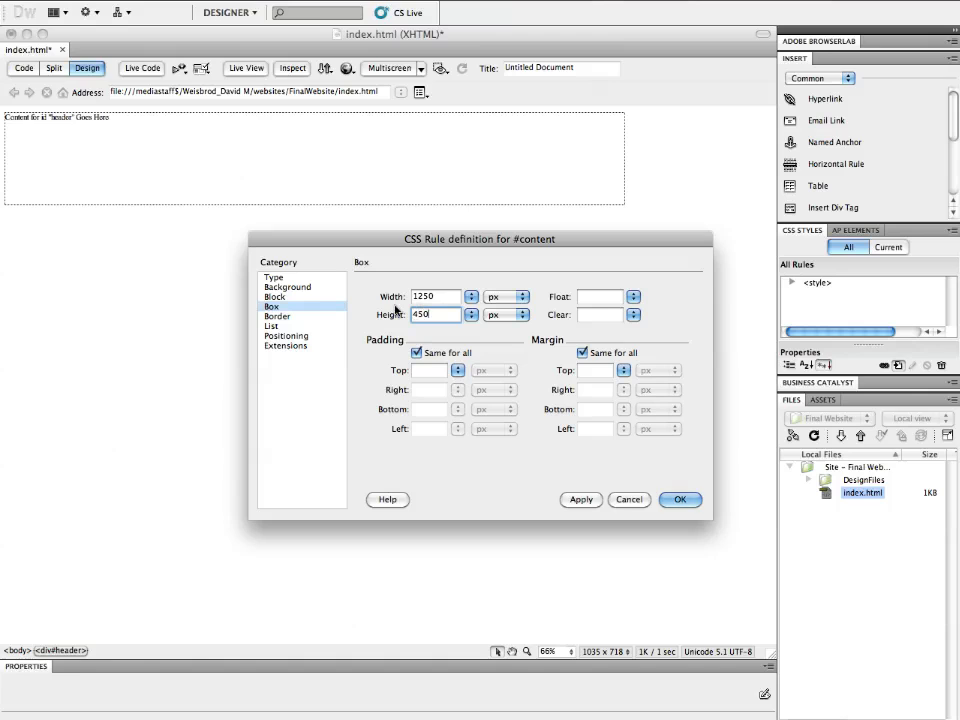
# Step: Look through the other property categories available for the #content rule, from positioning and extensions to type
pyautogui.click(276, 336)
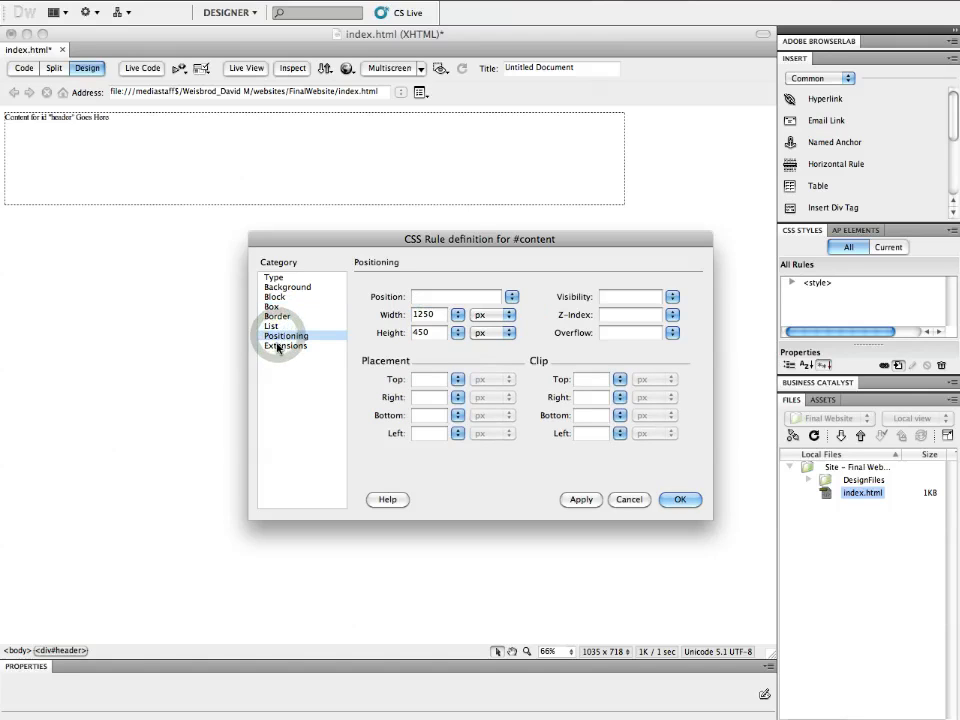
pyautogui.click(279, 346)
pyautogui.click(279, 326)
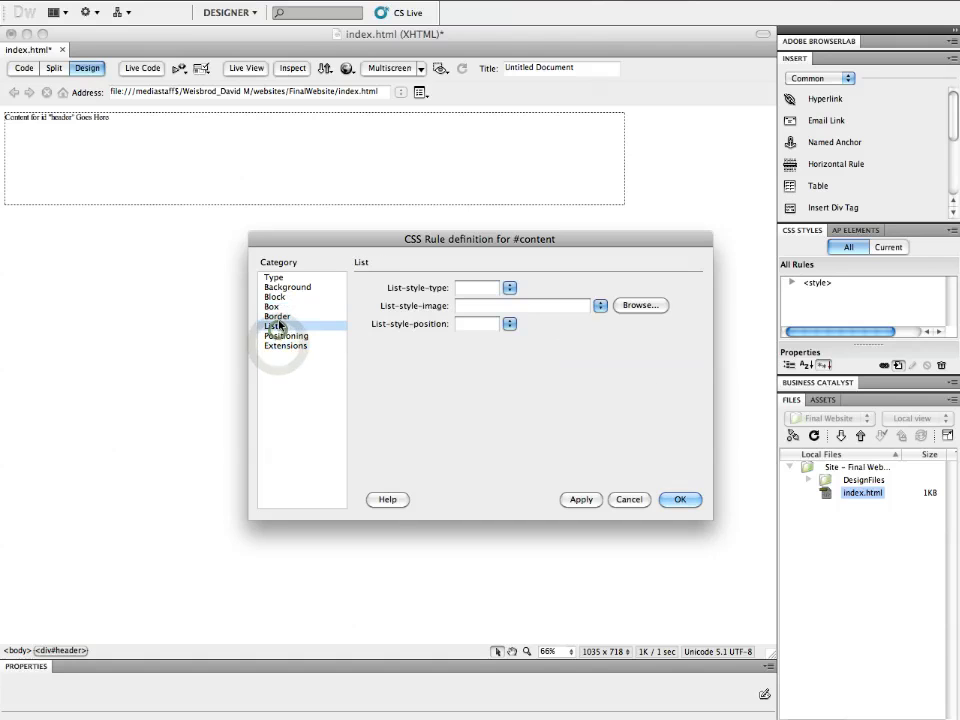
pyautogui.click(276, 316)
pyautogui.click(273, 306)
pyautogui.click(273, 296)
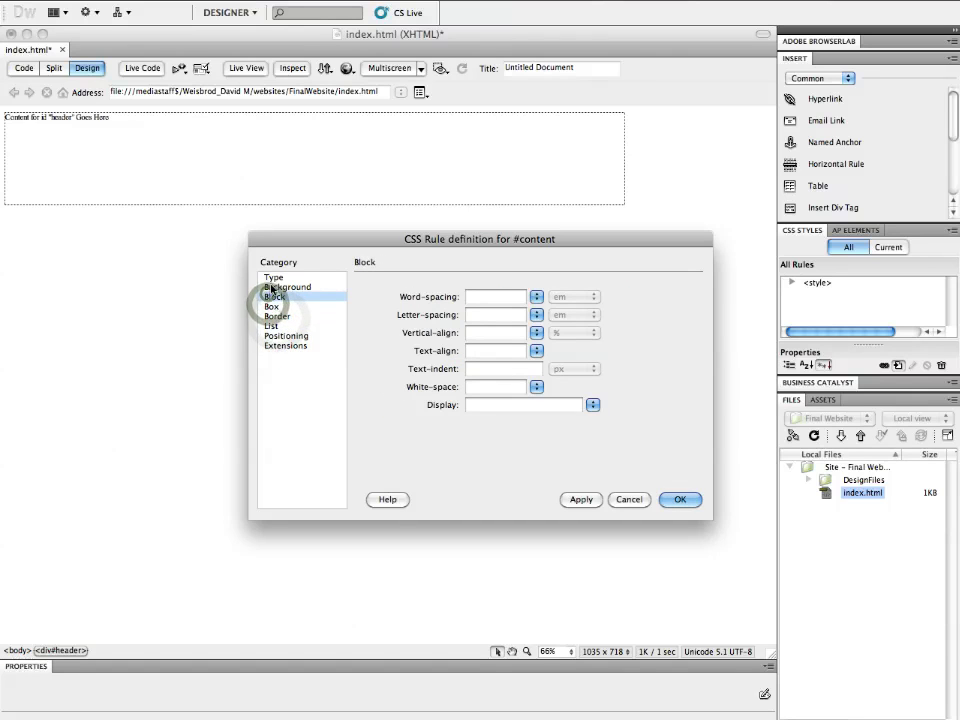
pyautogui.click(272, 287)
pyautogui.click(274, 278)
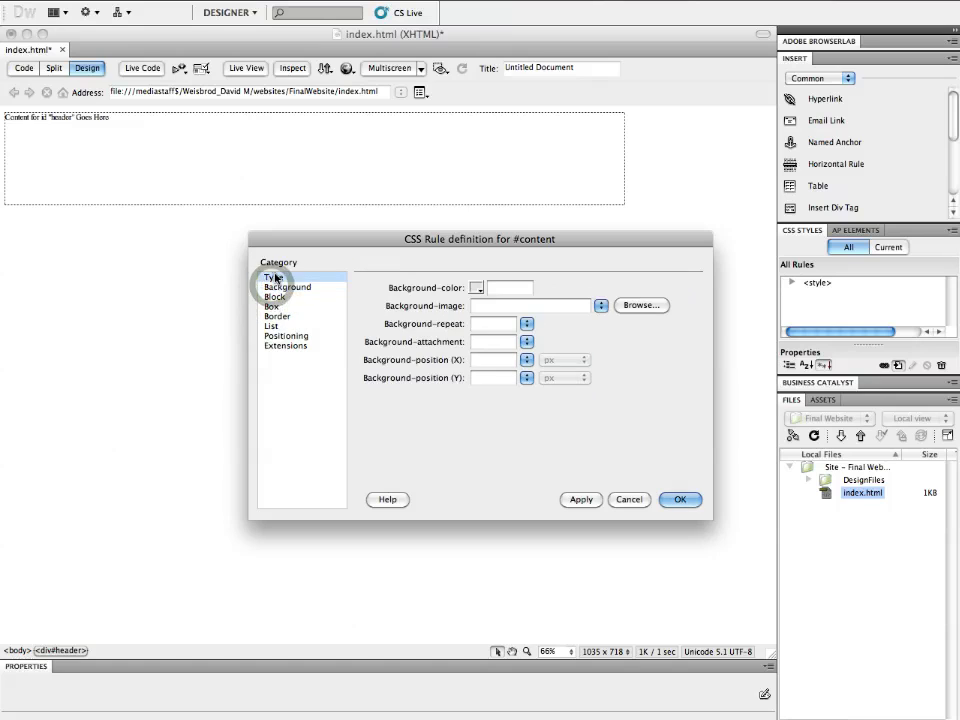
pyautogui.click(285, 345)
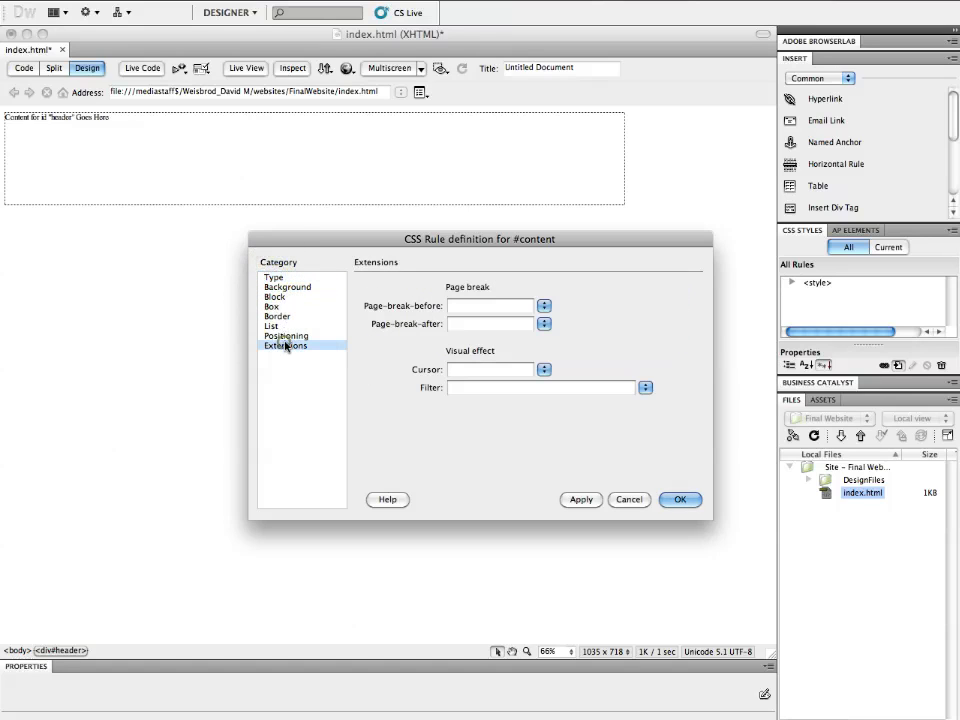
# Step: Accept the #content rule and insert the content div around the selected header placeholder text
pyautogui.click(683, 500)
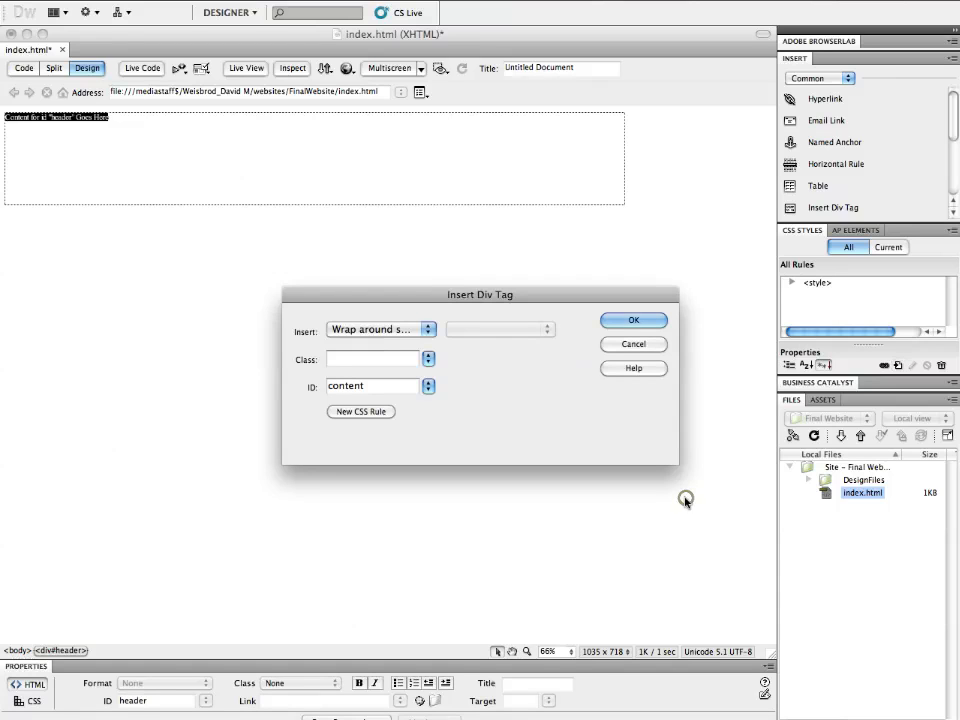
pyautogui.click(636, 322)
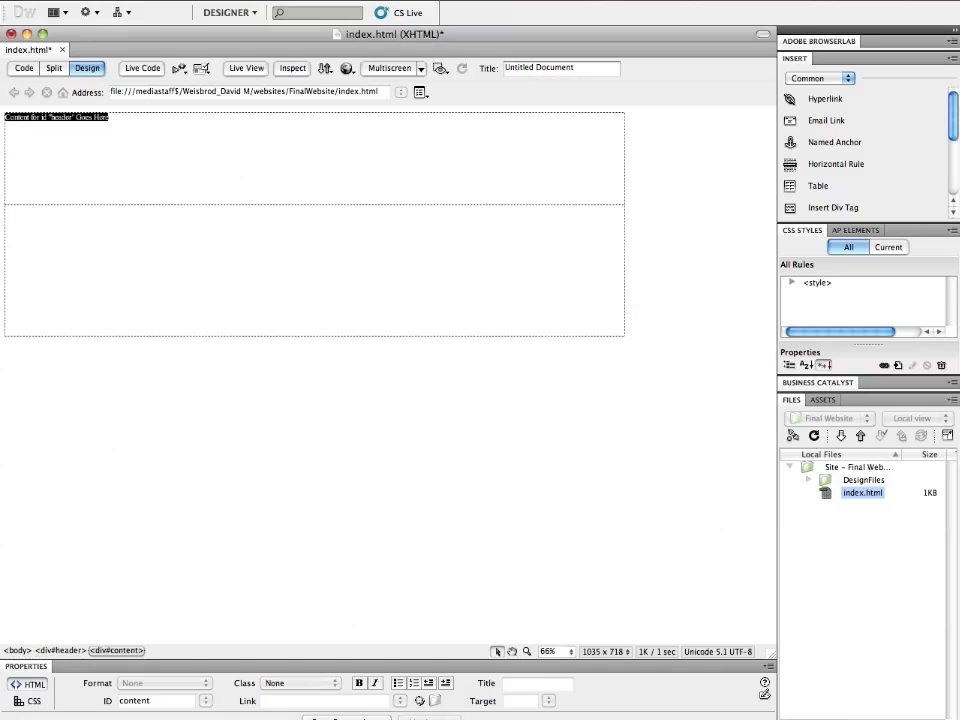
pyautogui.click(643, 275)
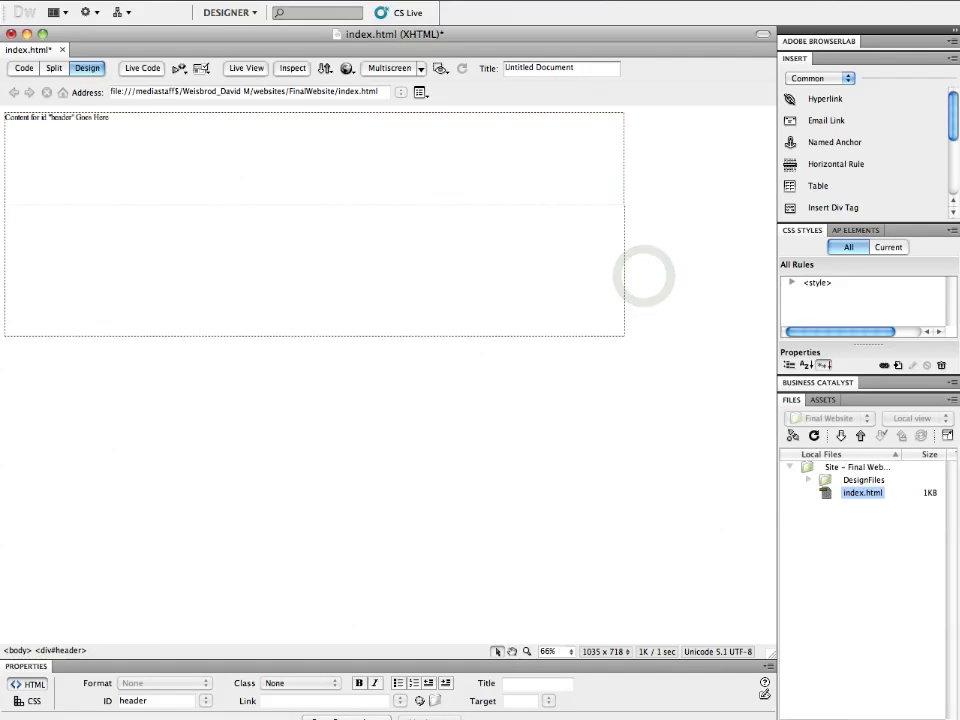
pyautogui.tripleClick(111, 117)
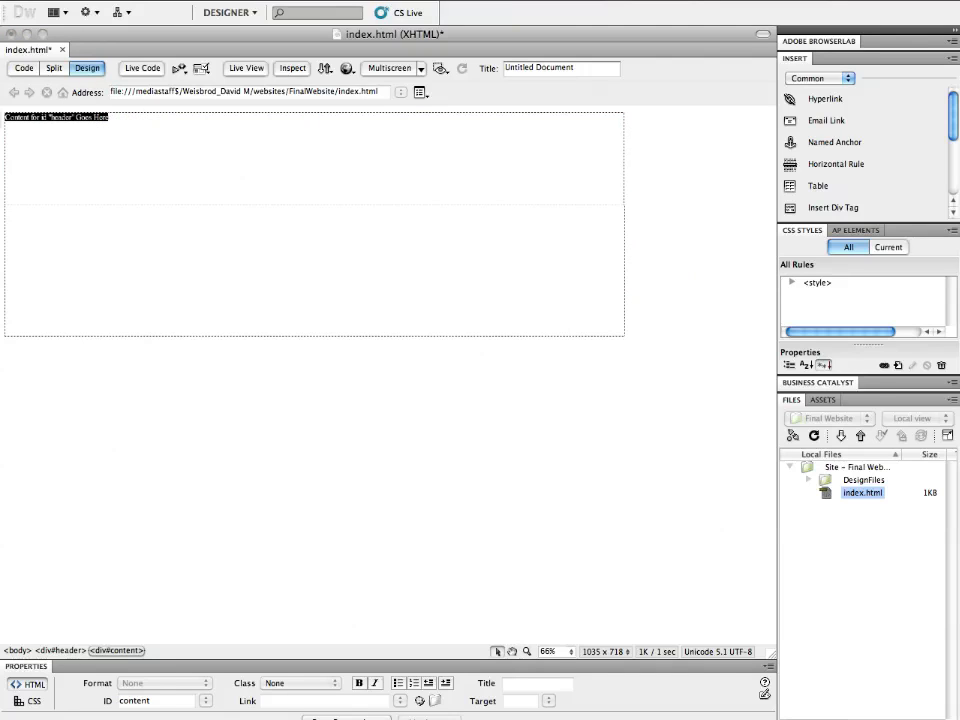
pyautogui.click(641, 363)
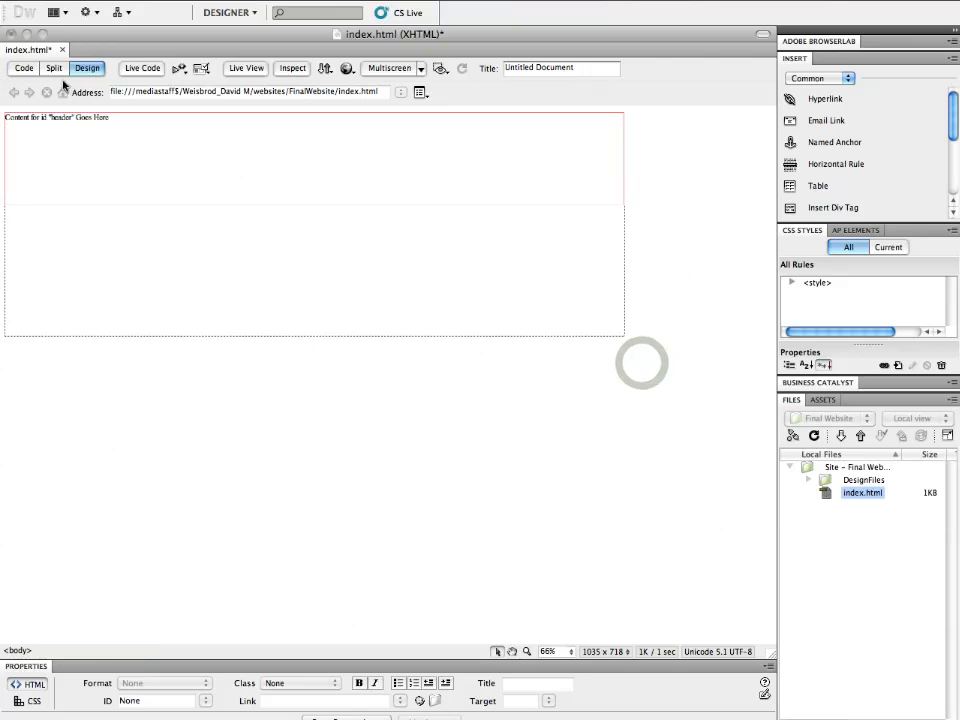
# Step: Examine in the page's source code how the content div is placed relative to the header div, and return to the design view
pyautogui.click(25, 69)
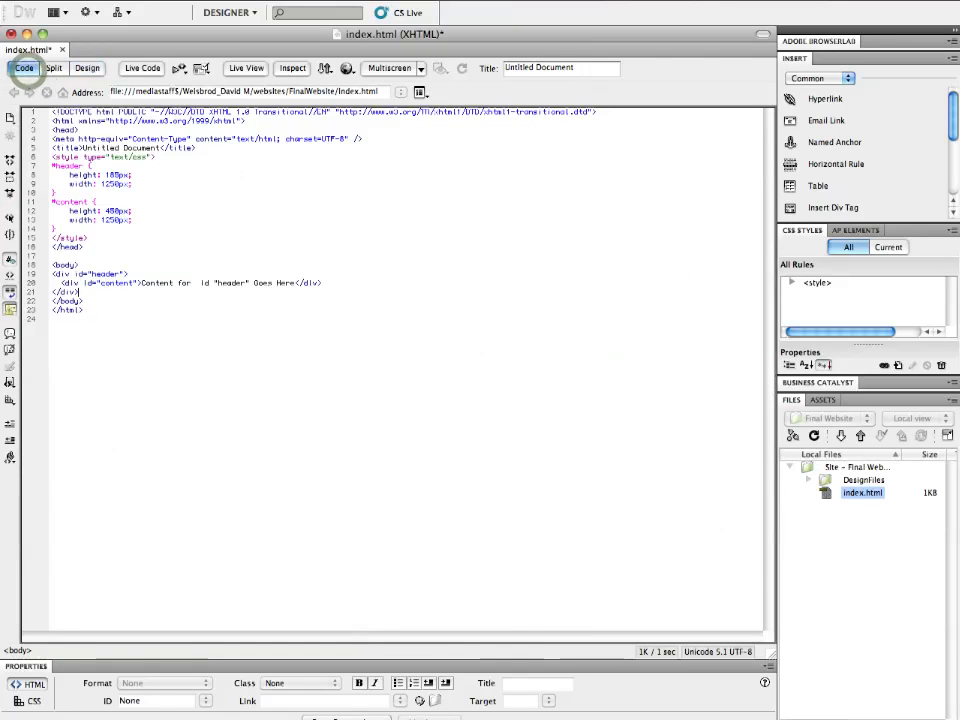
pyautogui.moveTo(60, 283); pyautogui.dragTo(326, 290)
pyautogui.click(97, 290)
pyautogui.moveTo(89, 291); pyautogui.dragTo(328, 285)
pyautogui.click(90, 292)
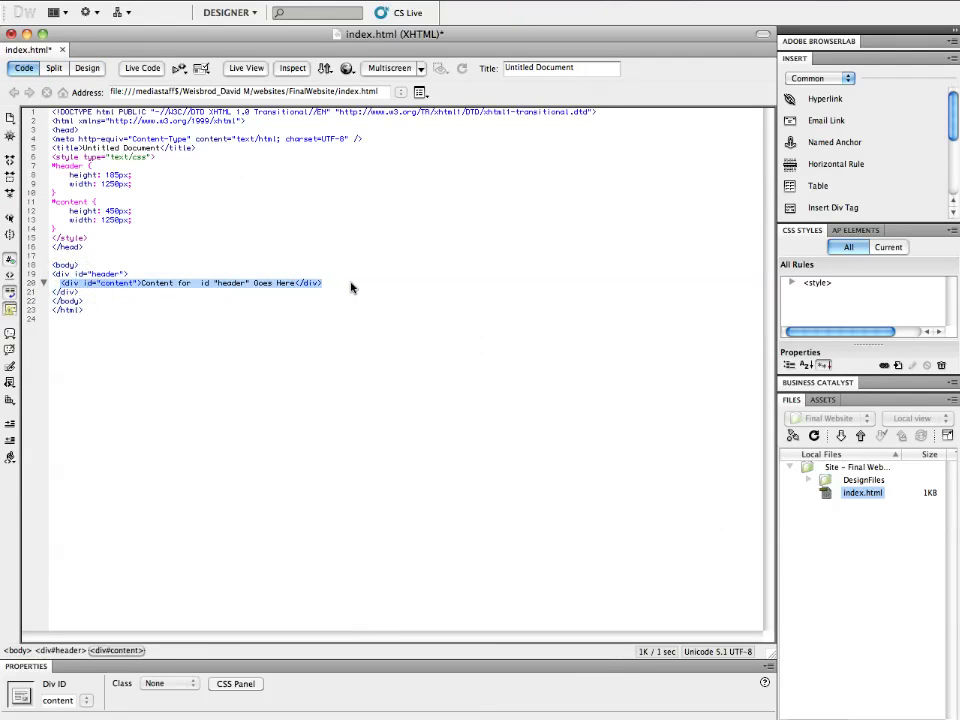
pyautogui.click(350, 288)
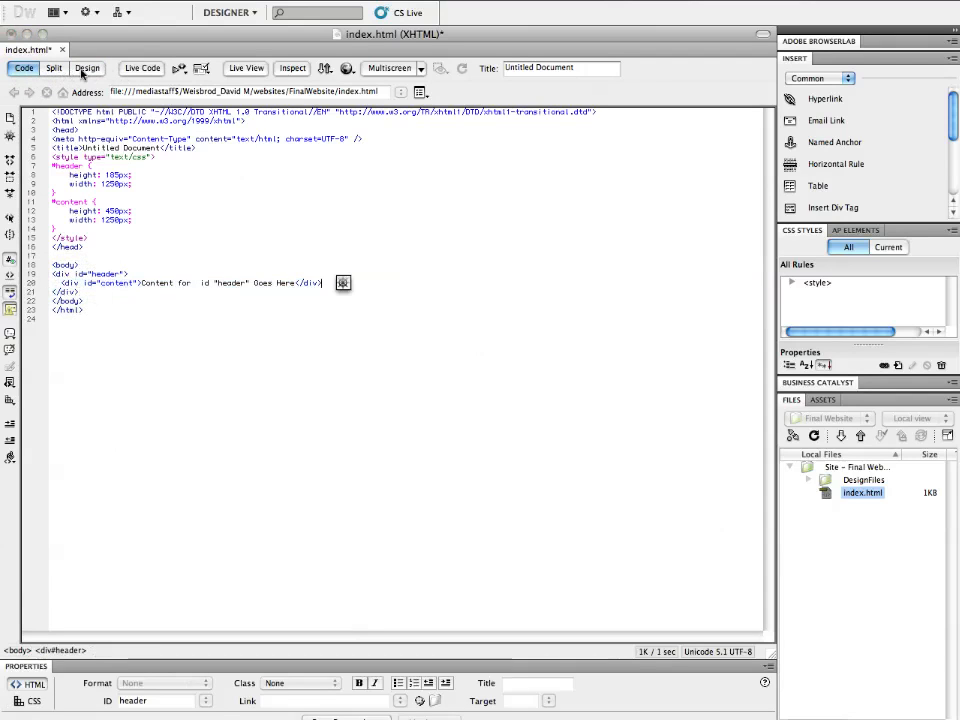
pyautogui.click(86, 68)
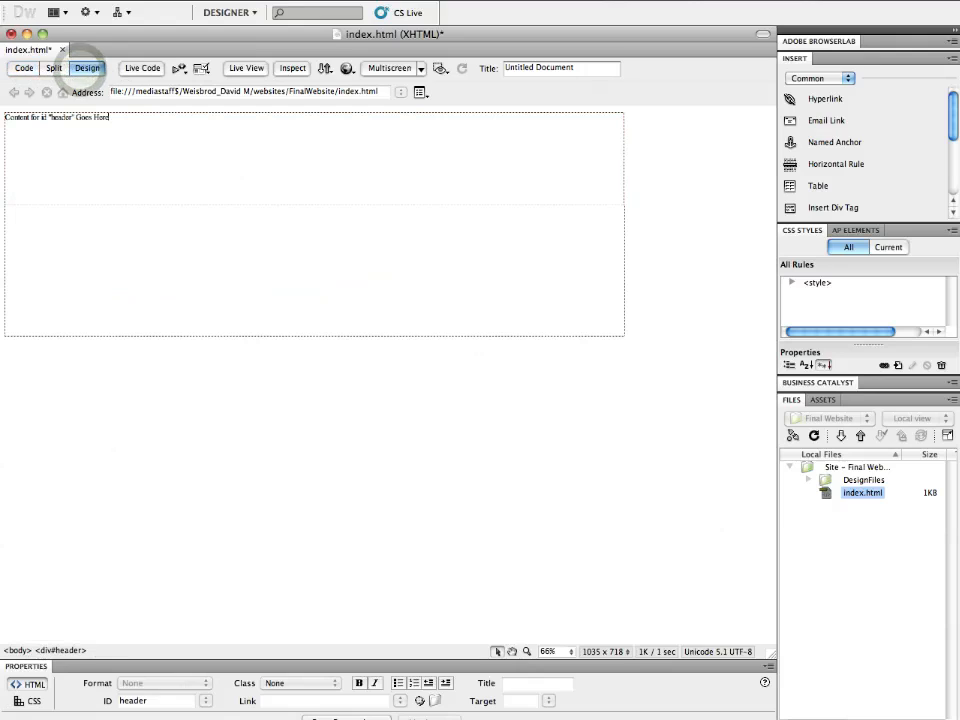
# Step: Undo the wrapped content div and insert a div with the existing ID content at the insertion point after the header text
pyautogui.press('super+z')
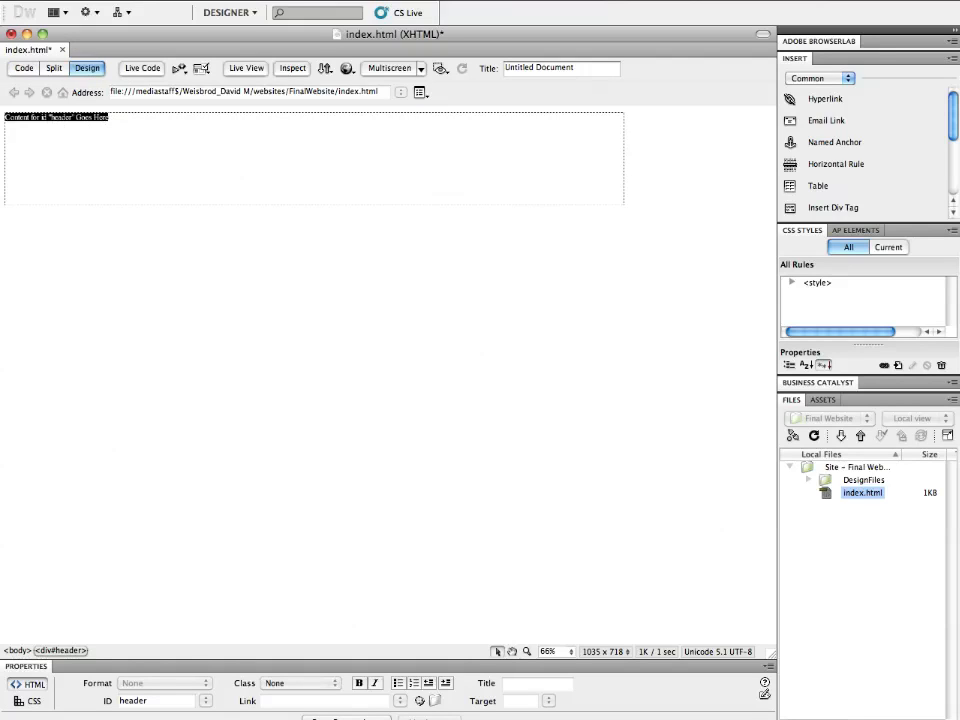
pyautogui.click(653, 197)
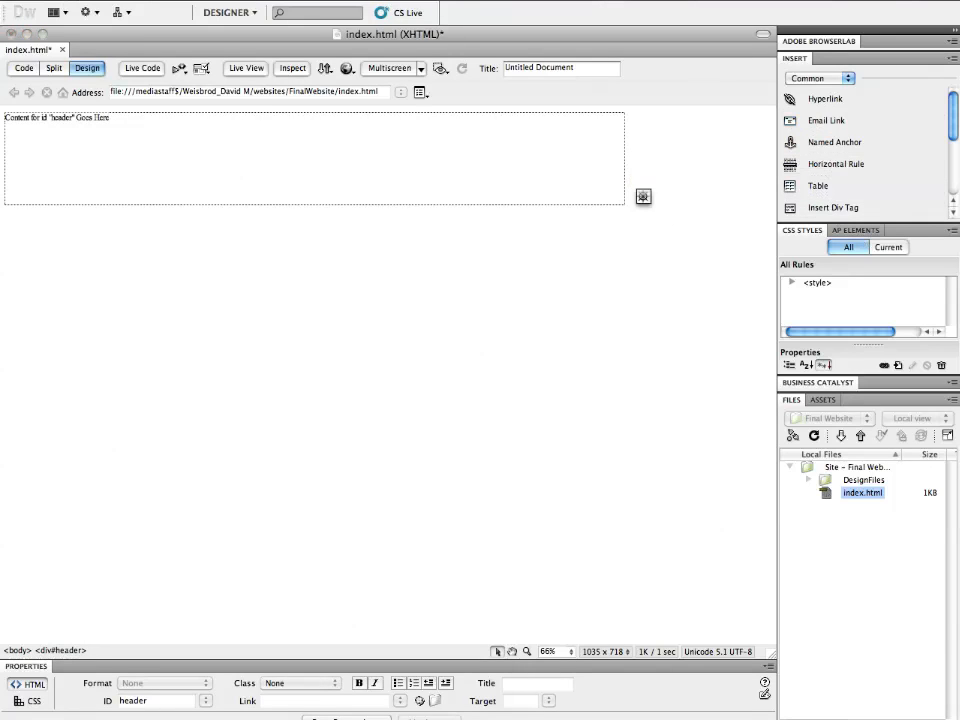
pyautogui.click(835, 207)
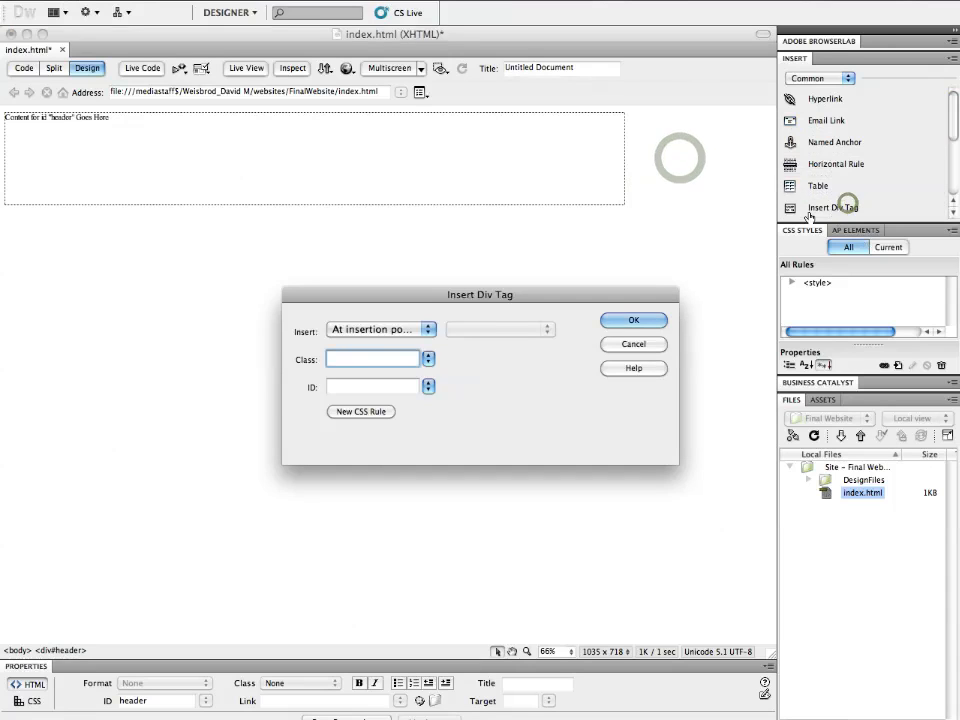
pyautogui.click(428, 387)
pyautogui.click(441, 386)
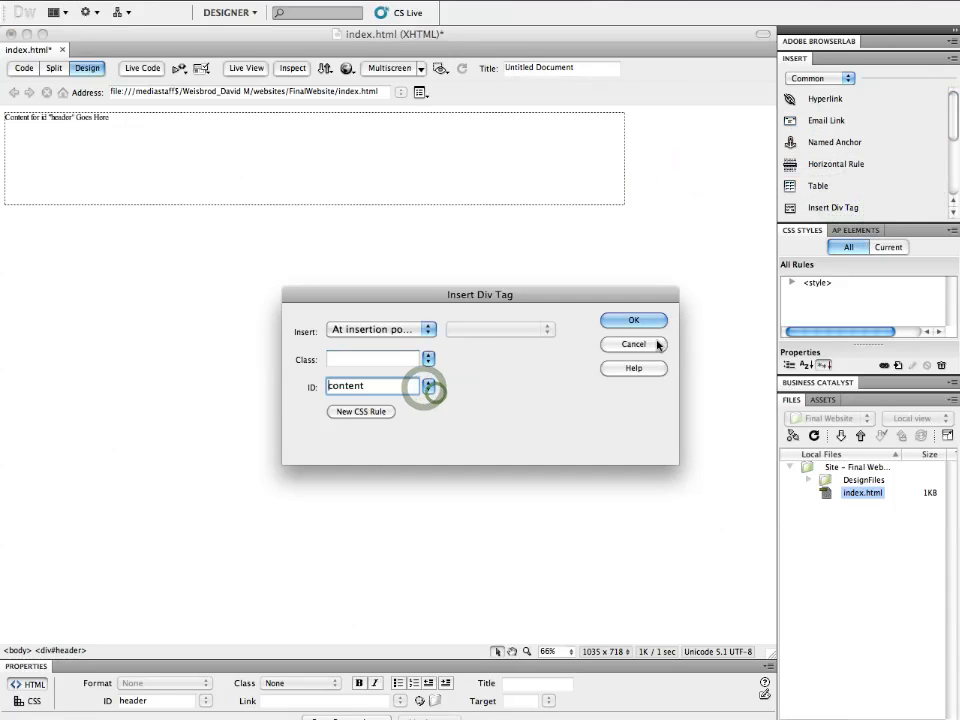
pyautogui.click(634, 320)
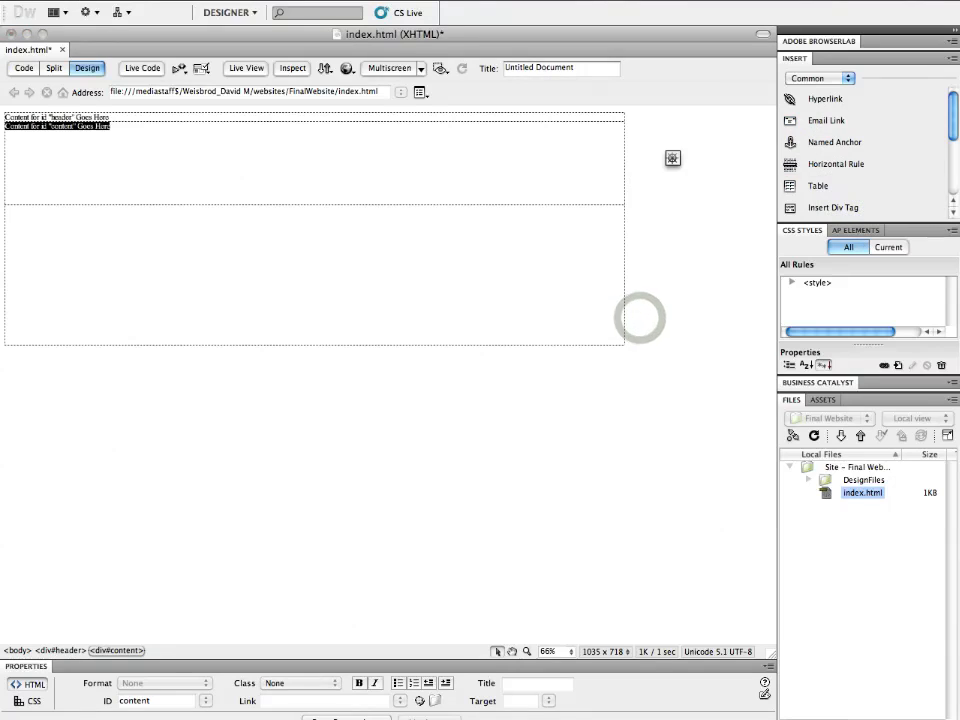
pyautogui.click(673, 343)
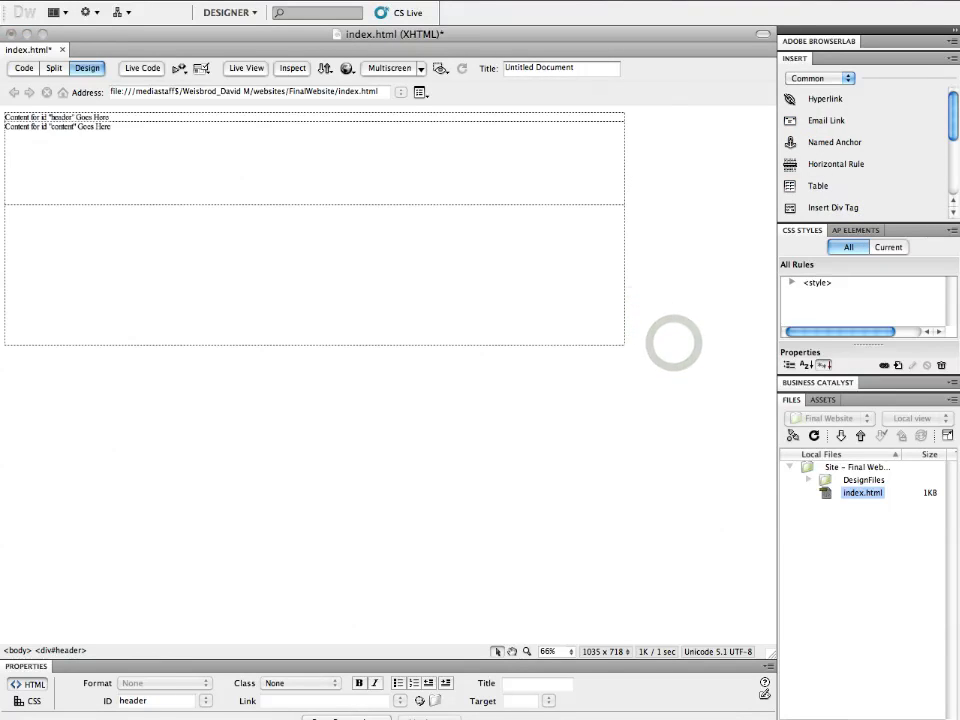
# Step: In the page's source code, cut the nested content div out of the header div and close up the leftover blank lines
pyautogui.click(22, 67)
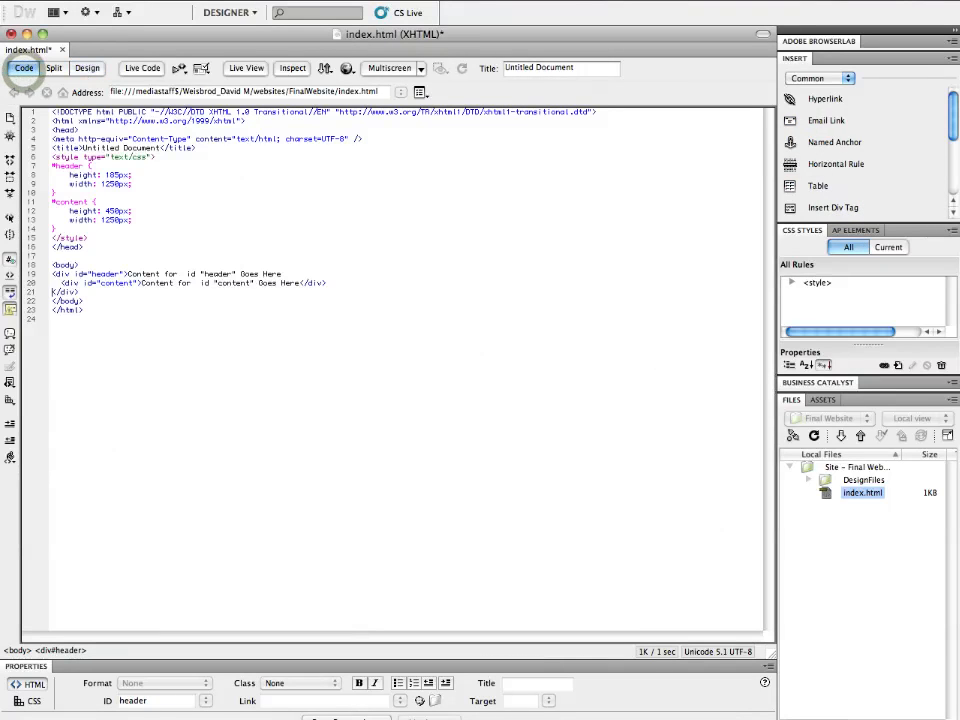
pyautogui.tripleClick(56, 283)
pyautogui.hotkey('ctrl', 'c')
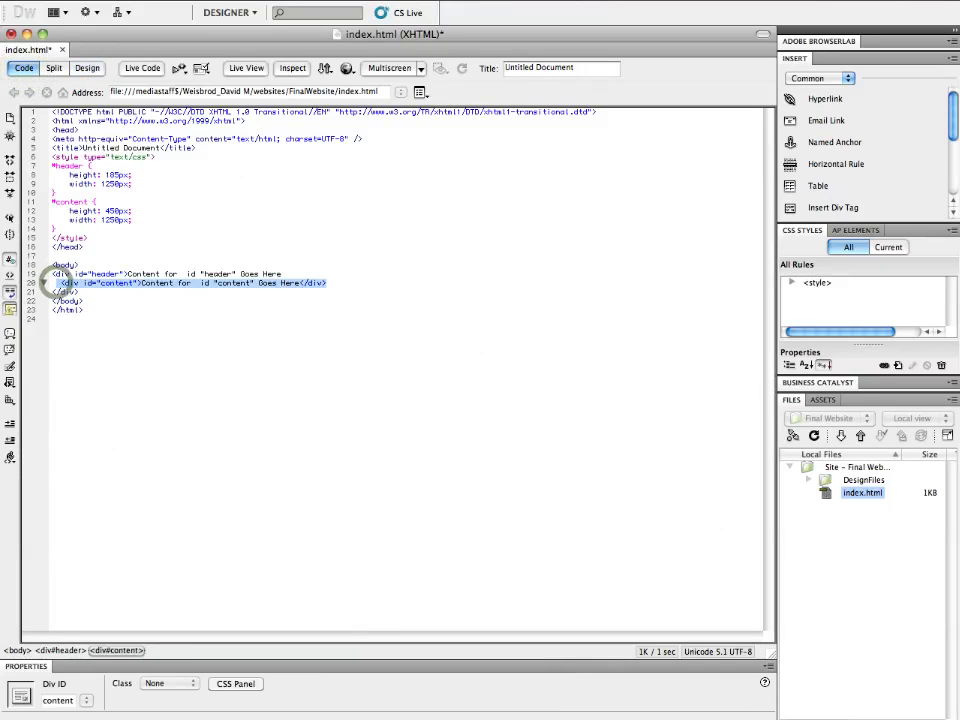
pyautogui.press('BackSpace')
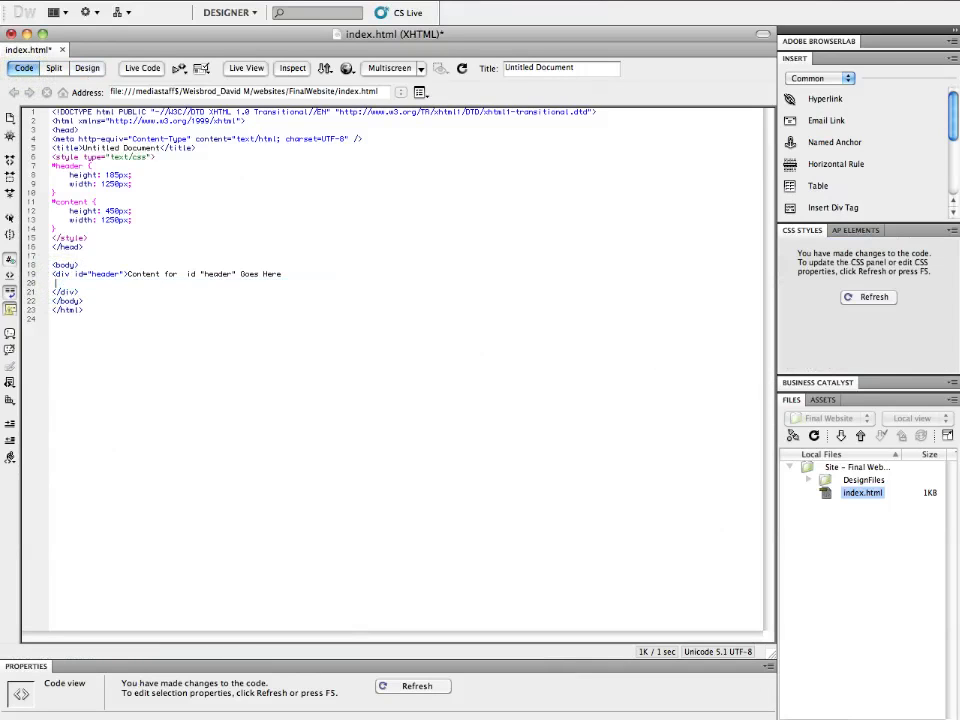
pyautogui.click(50, 282)
pyautogui.press('BackSpace')
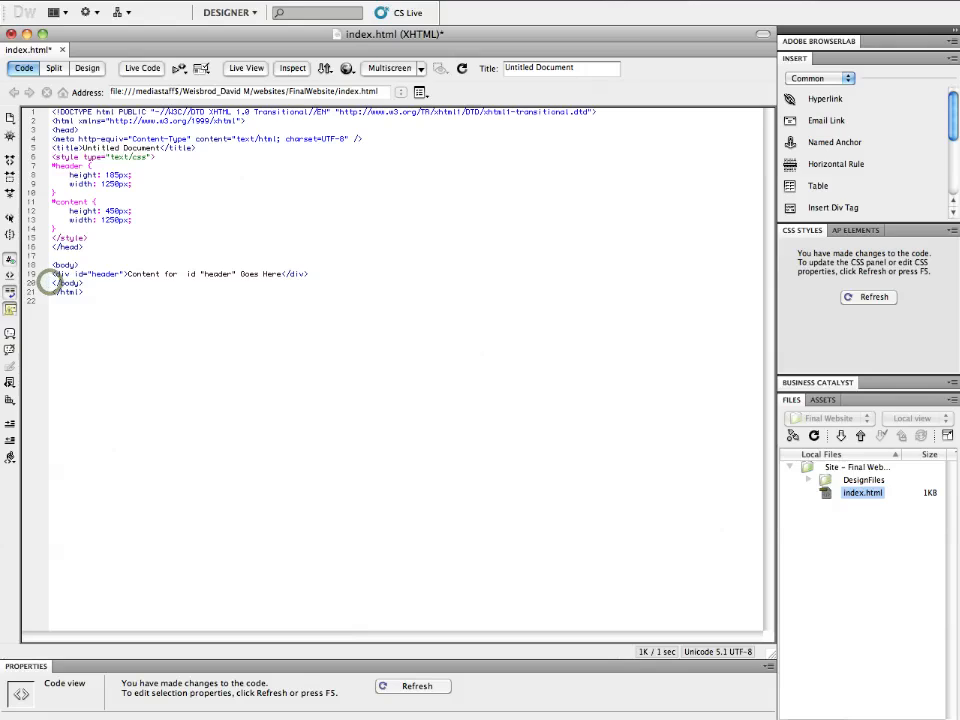
# Step: Paste the content div on its own line below the header's closing tag and remove its leading indent
pyautogui.click(330, 273)
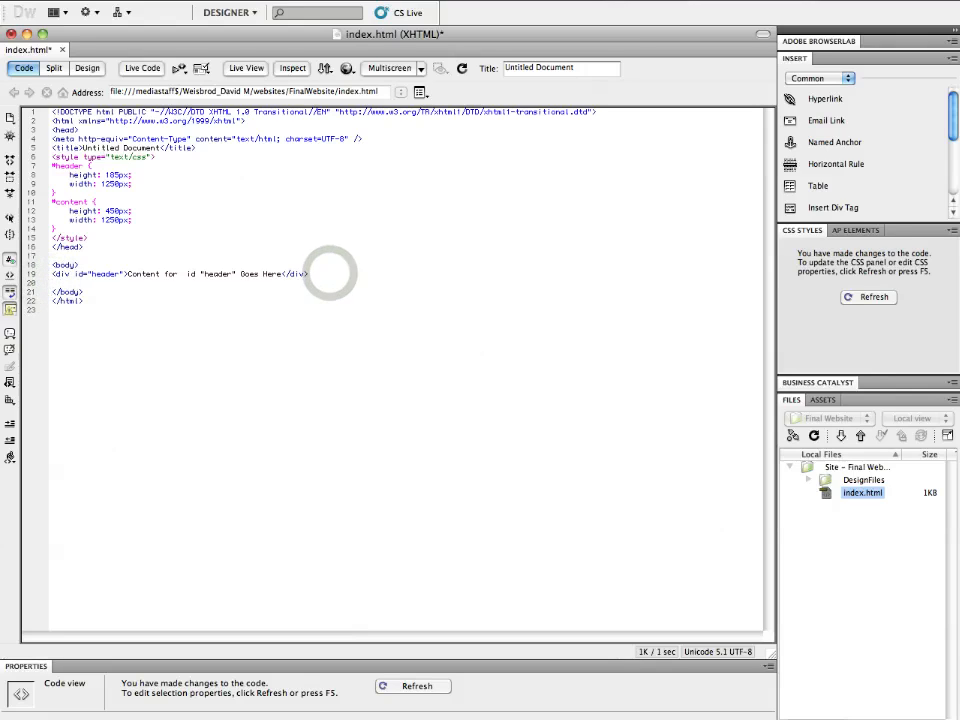
pyautogui.press('Return')
pyautogui.hotkey('ctrl', 'v')
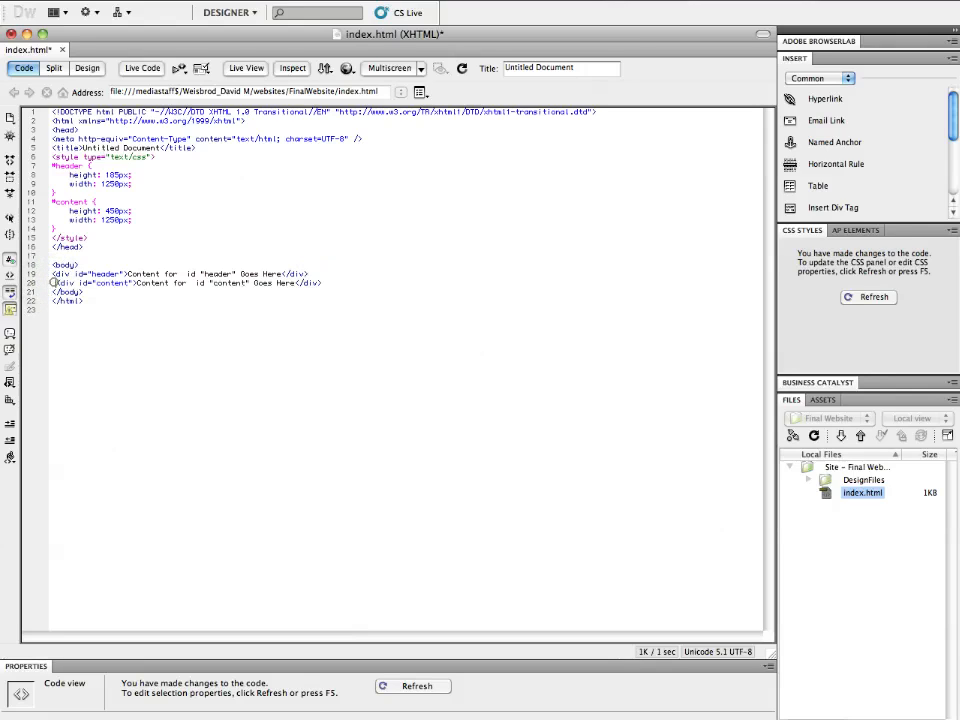
pyautogui.click(50, 283)
pyautogui.press('Delete')
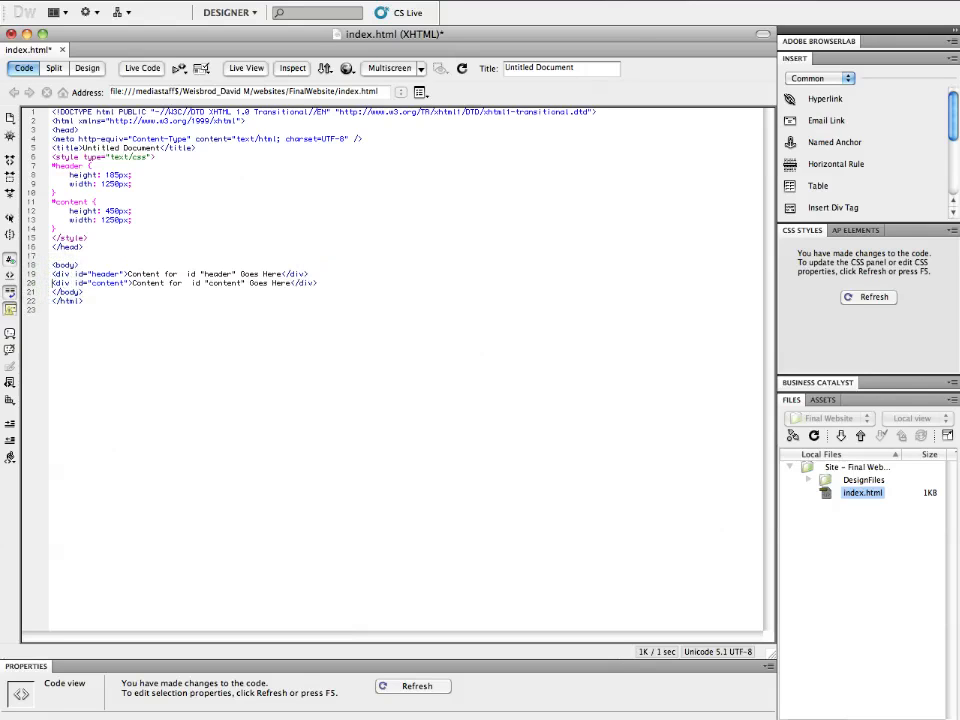
# Step: Return to the design view, place the insertion point after the content div, and save index.html
pyautogui.click(86, 68)
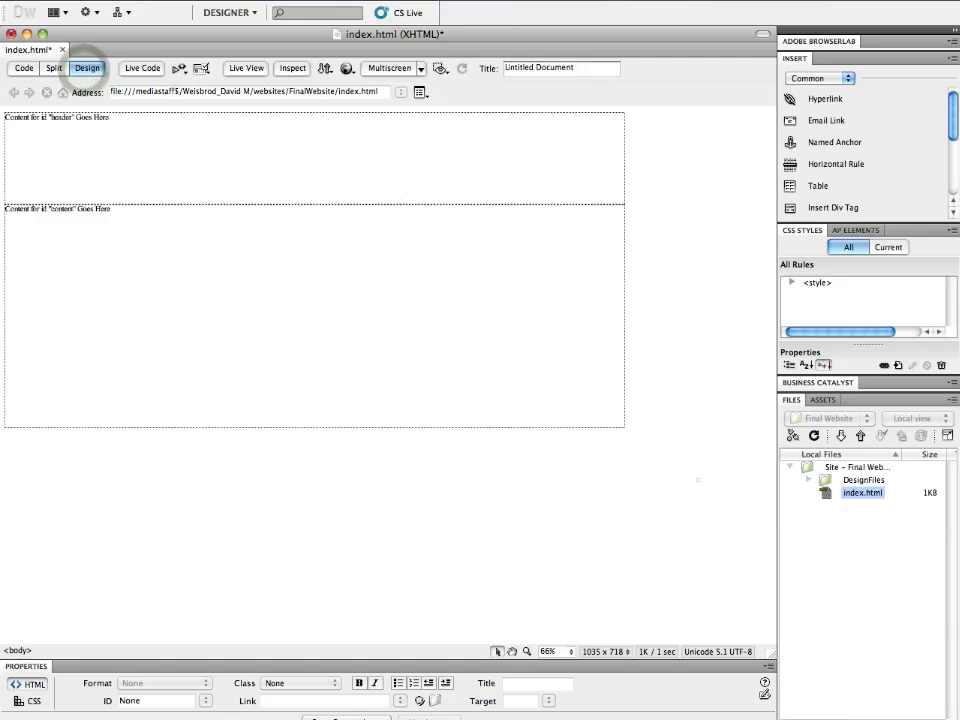
pyautogui.click(587, 474)
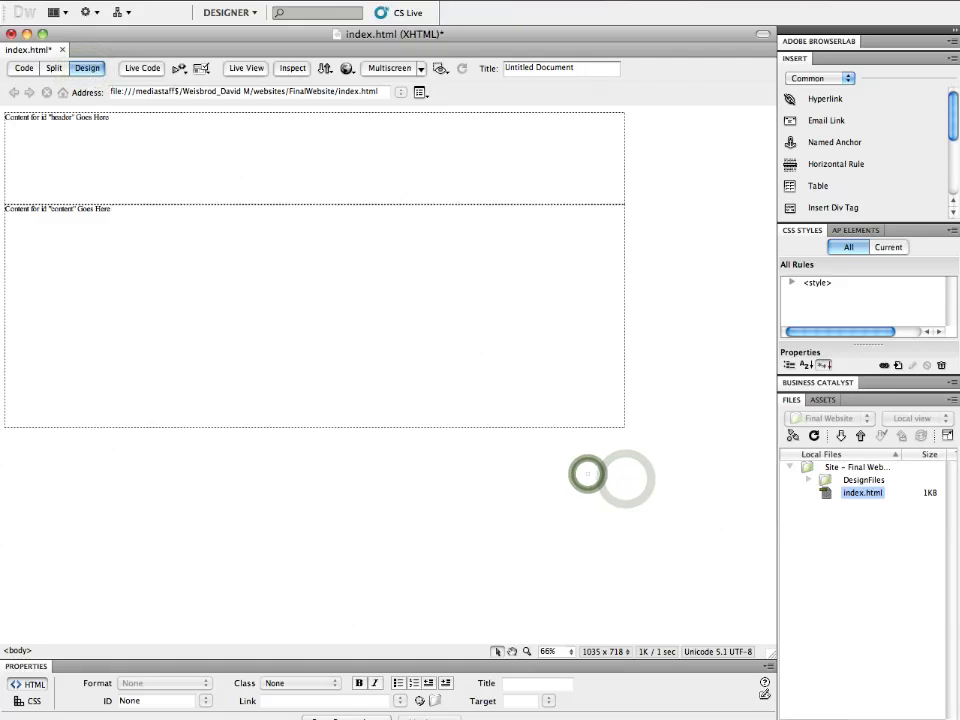
pyautogui.click(588, 474)
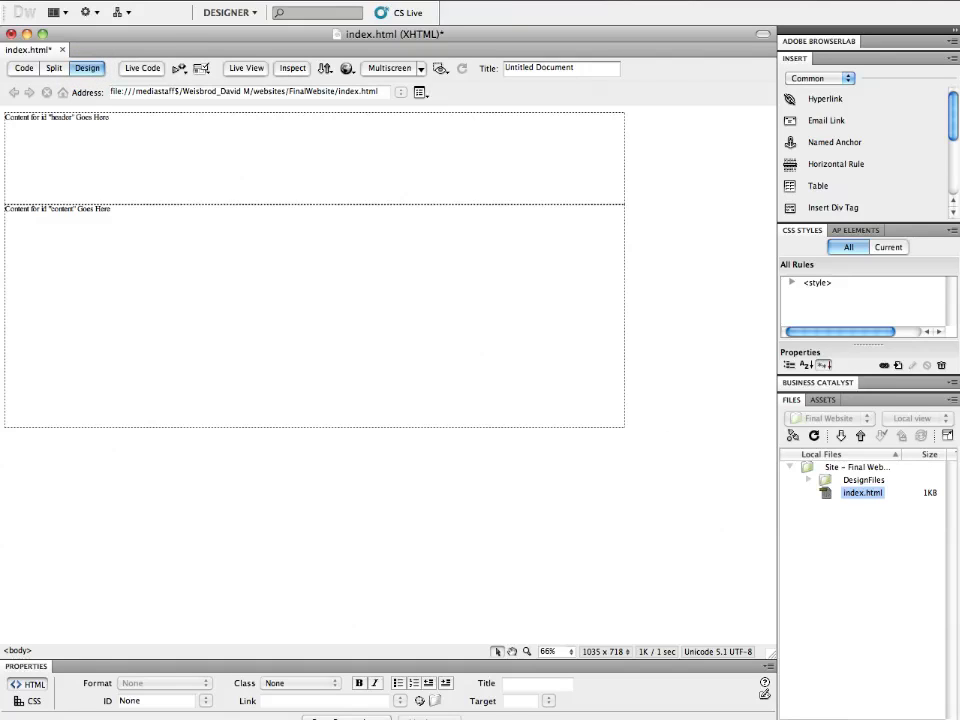
pyautogui.press('super+s')
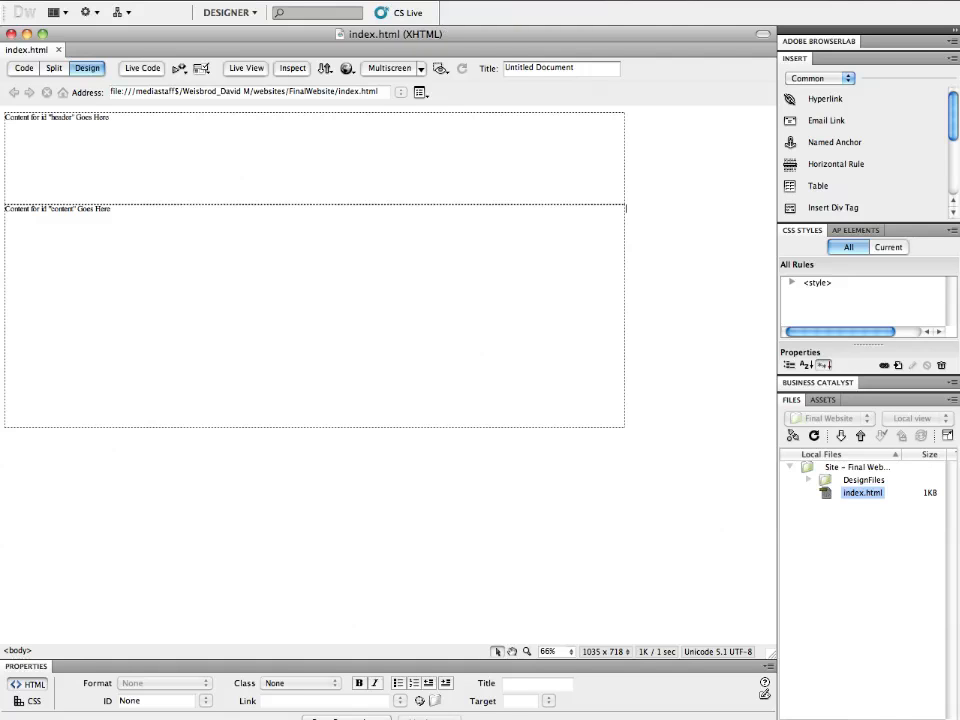
# Step: Switch to Photoshop and check the dimensions of the contentBottom slice at the foot of the template
pyautogui.moveTo(447, 712)
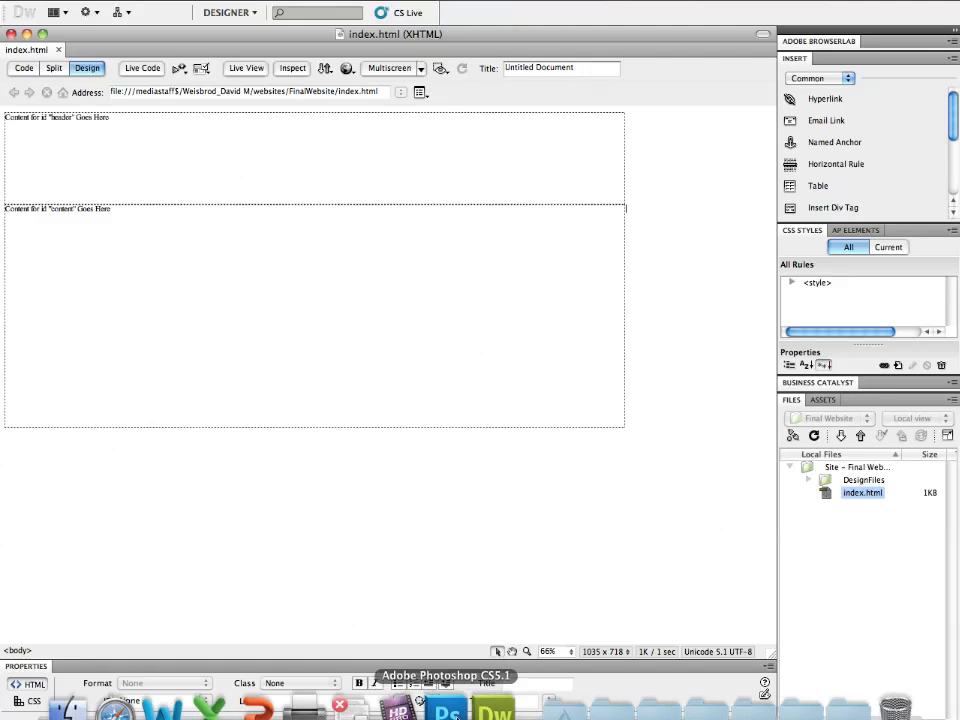
pyautogui.click(447, 712)
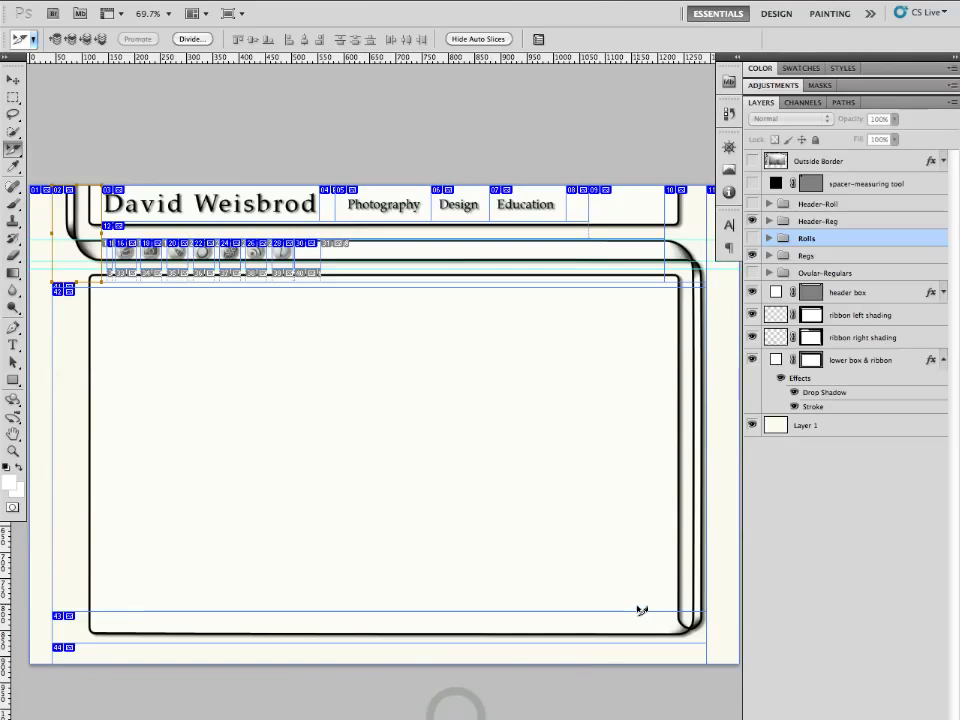
pyautogui.scroll(-5, 641, 610)
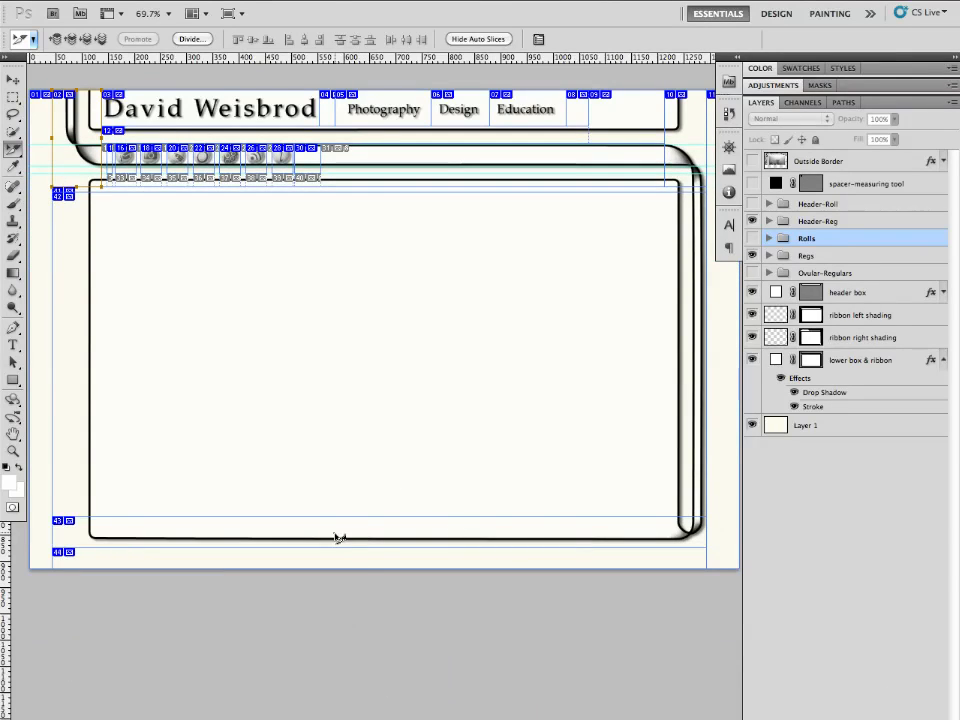
pyautogui.doubleClick(337, 538)
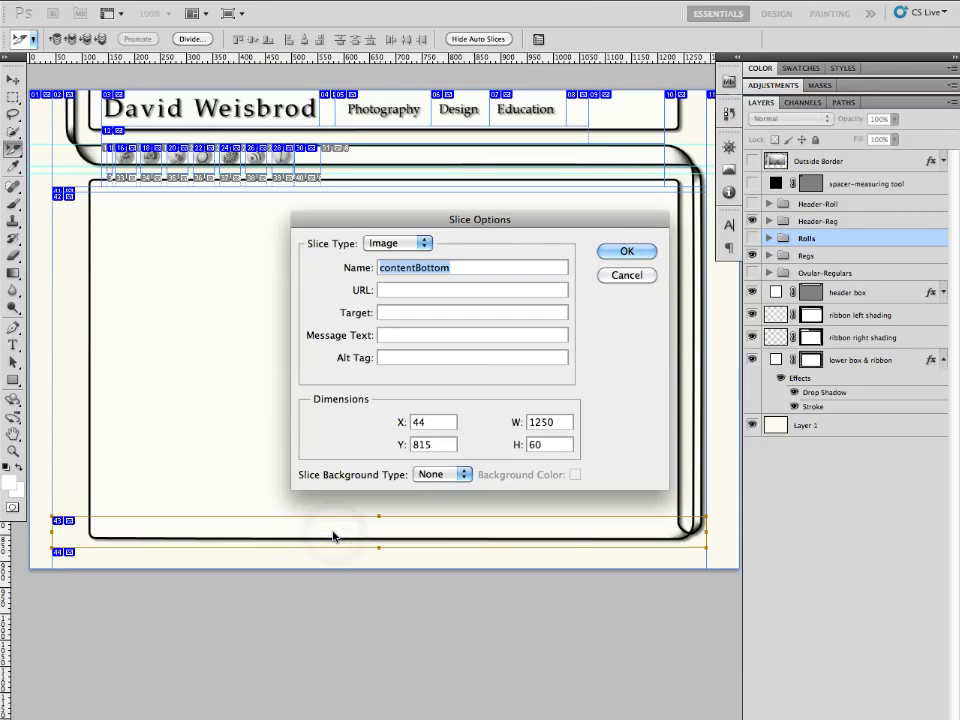
pyautogui.click(617, 276)
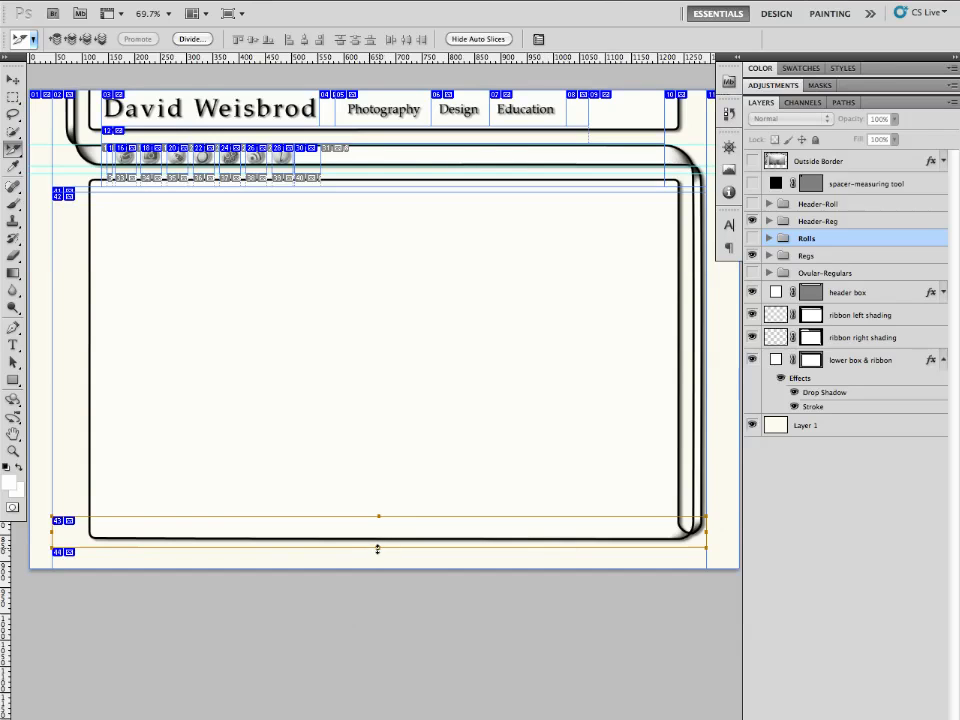
# Step: Extend the contentBottom slice downward and set its height to 85 px
pyautogui.moveTo(378, 549)
pyautogui.mouseDown()
pyautogui.moveTo(382, 567)
pyautogui.moveTo(377, 558)
pyautogui.mouseUp()
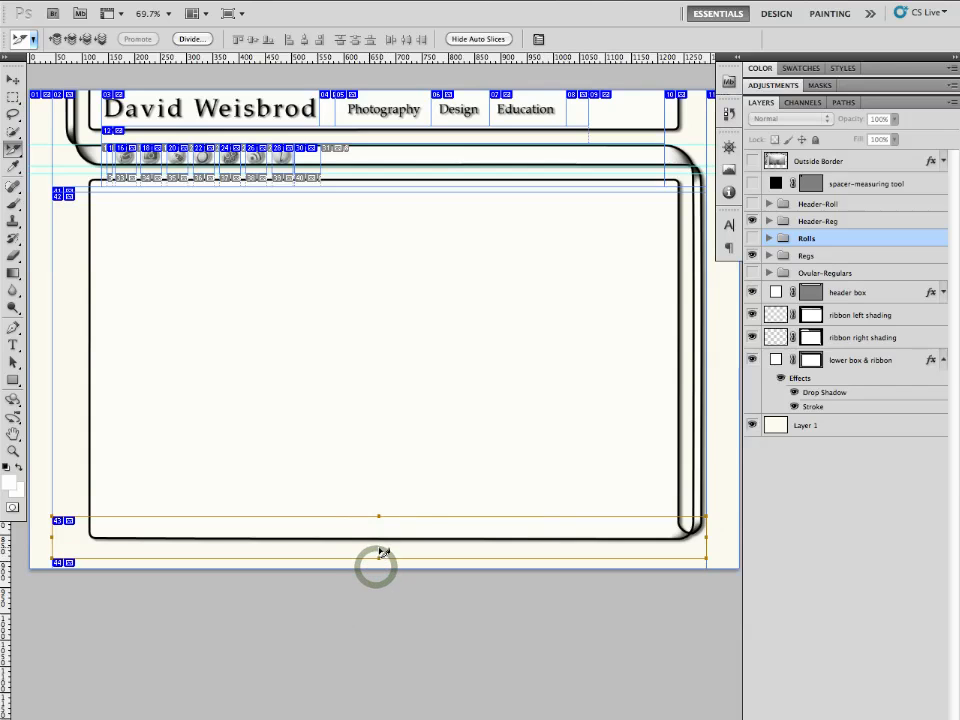
pyautogui.doubleClick(379, 547)
pyautogui.doubleClick(521, 444)
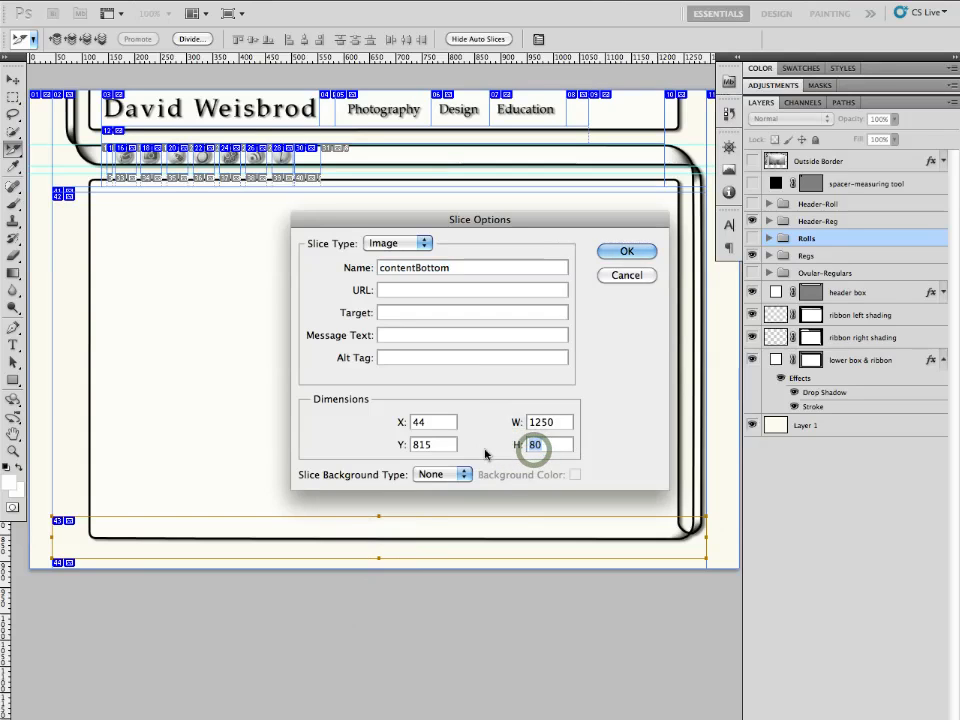
pyautogui.write('85')
pyautogui.press('Return')
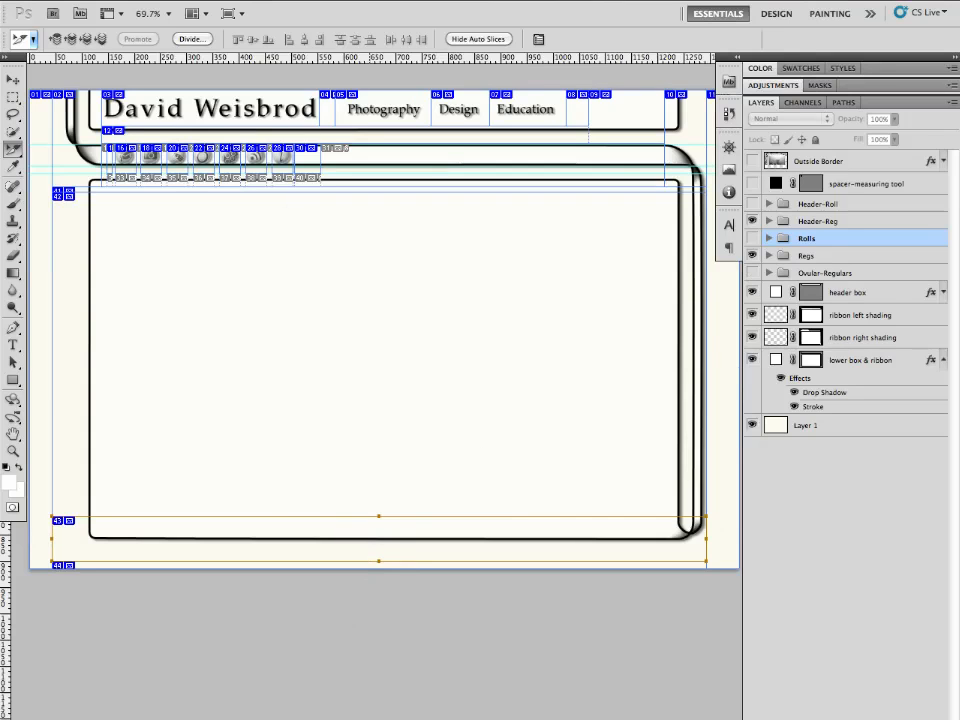
# Step: Switch to Dreamweaver and start a div with the ID footer after the content div, creating a new #footer CSS rule
pyautogui.click(500, 660)
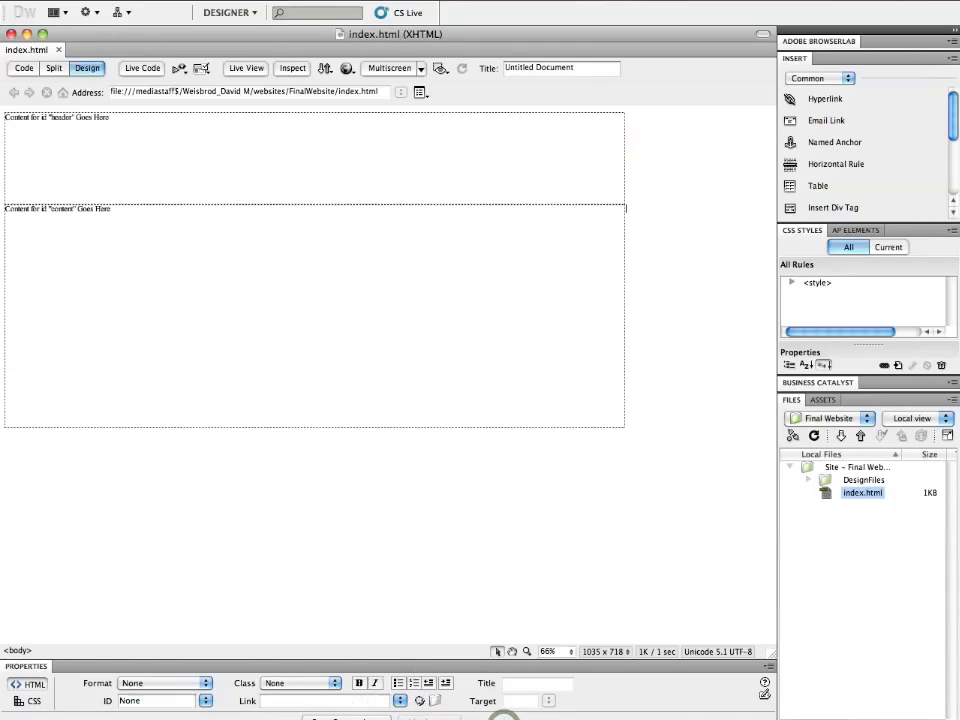
pyautogui.click(819, 207)
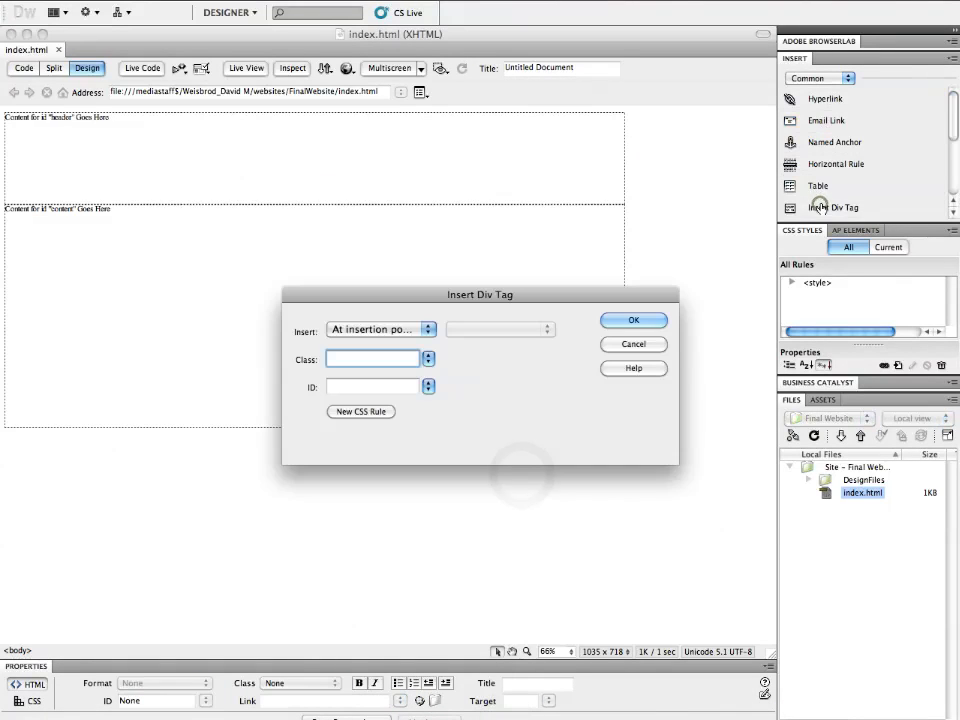
pyautogui.press('Tab')
pyautogui.write('f')
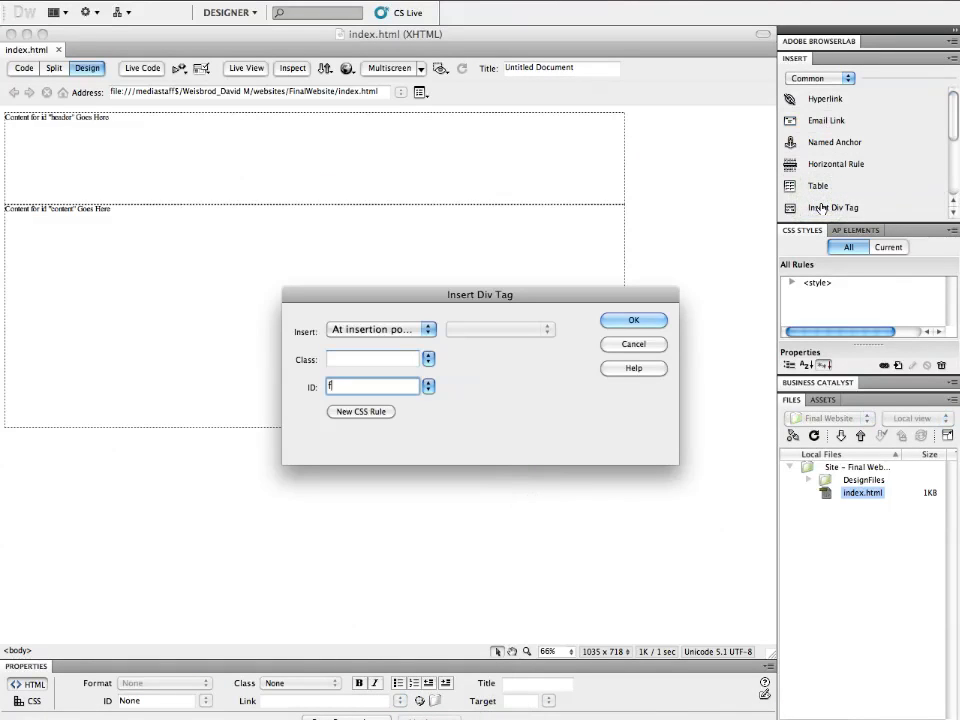
pyautogui.write('ooter')
pyautogui.click(368, 411)
pyautogui.click(672, 229)
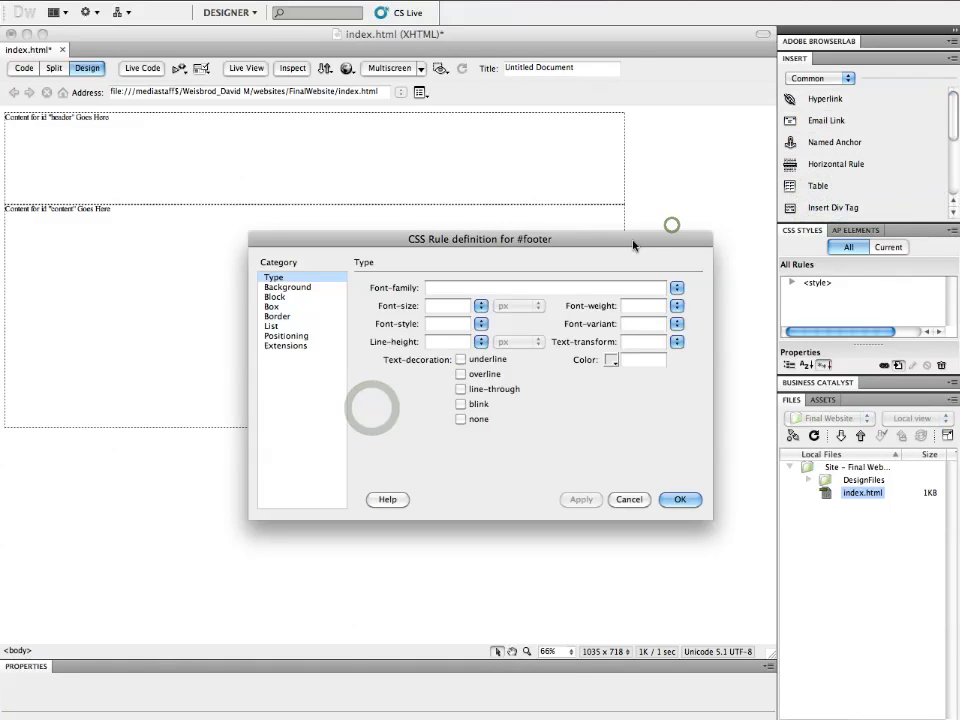
# Step: Set the #footer box to 1250 px wide and 85 px high, and insert the footer div
pyautogui.click(296, 306)
pyautogui.click(428, 296)
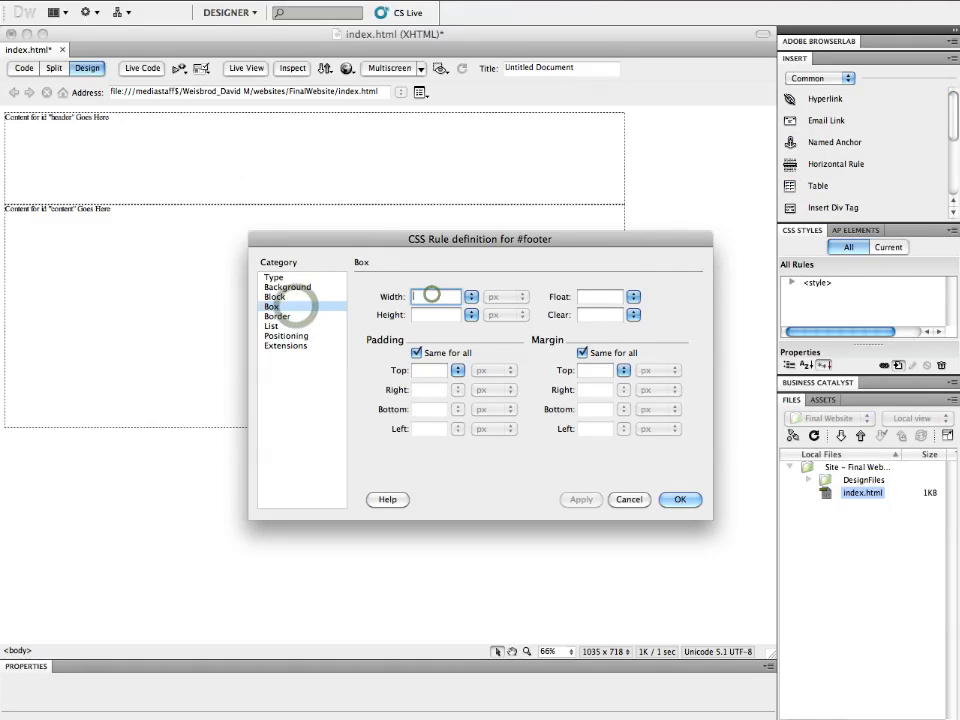
pyautogui.write('1250')
pyautogui.press('Tab')
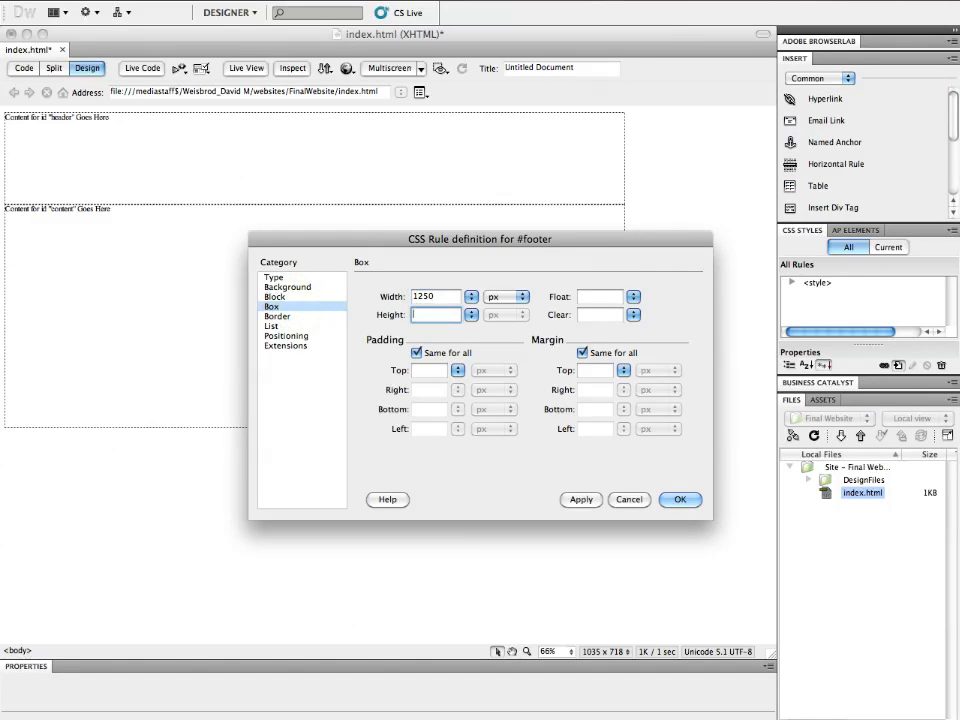
pyautogui.write('85')
pyautogui.press('Return')
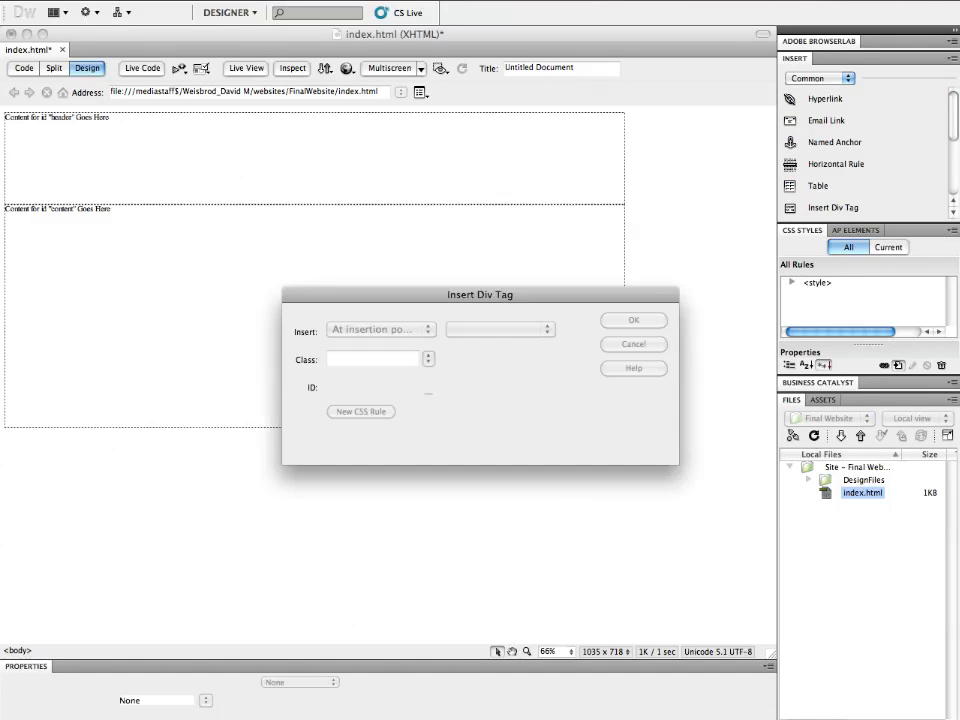
pyautogui.click(633, 321)
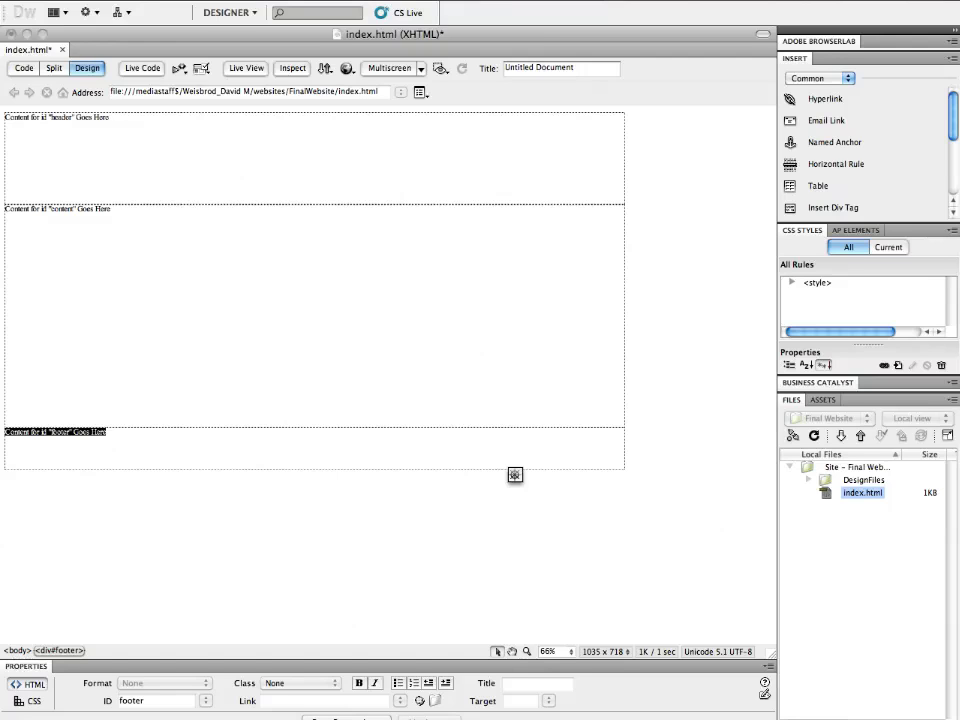
# Step: Switch to Photoshop and examine the full sliced template with its surrounding margins
pyautogui.click(446, 710)
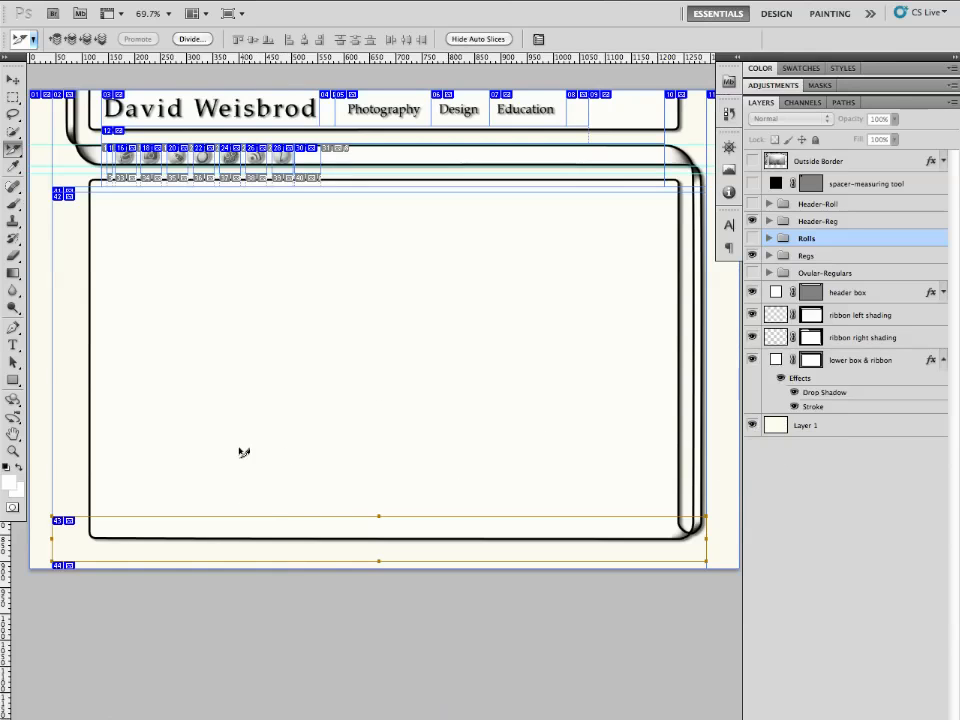
pyautogui.hotkey('ctrl', 'space')
pyautogui.moveTo(206, 452); pyautogui.dragTo(293, 483)
pyautogui.press('space')
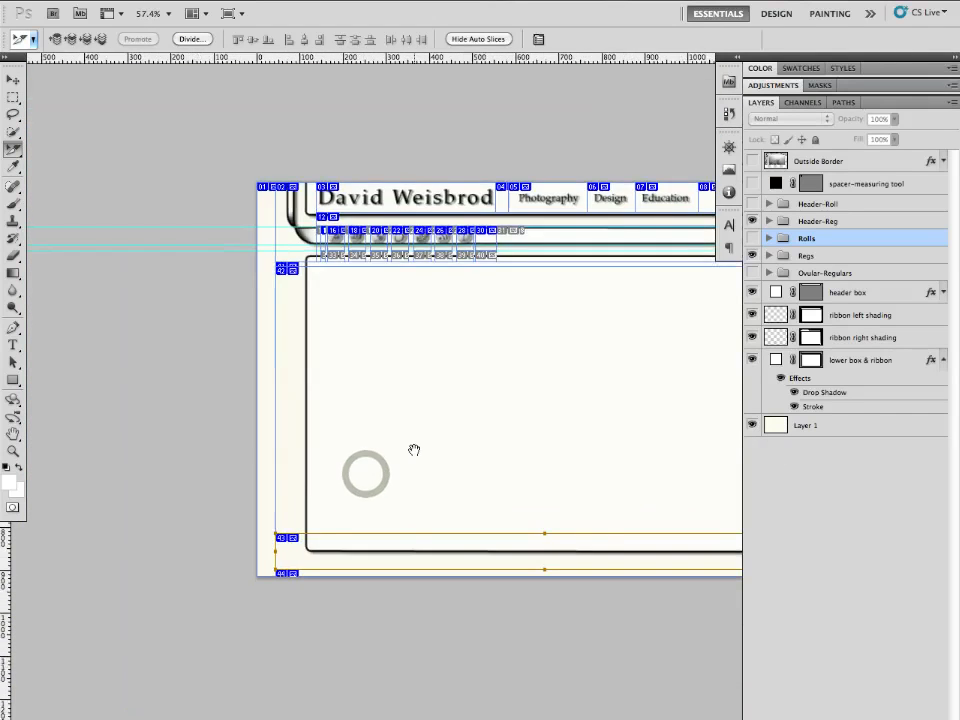
pyautogui.moveTo(408, 452); pyautogui.dragTo(286, 503)
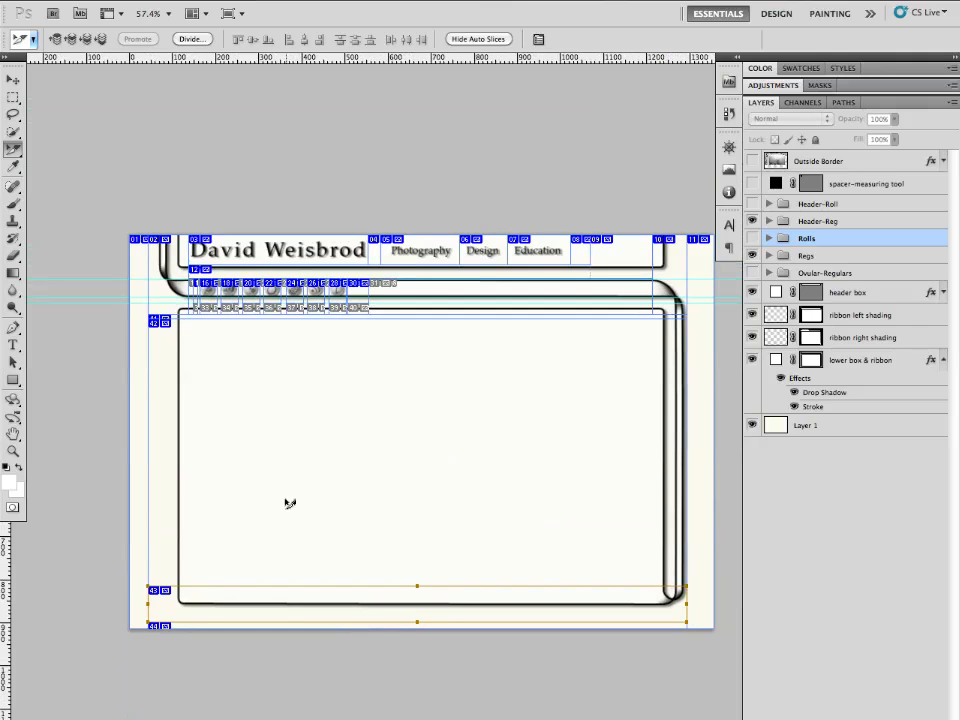
pyautogui.moveTo(350, 716)
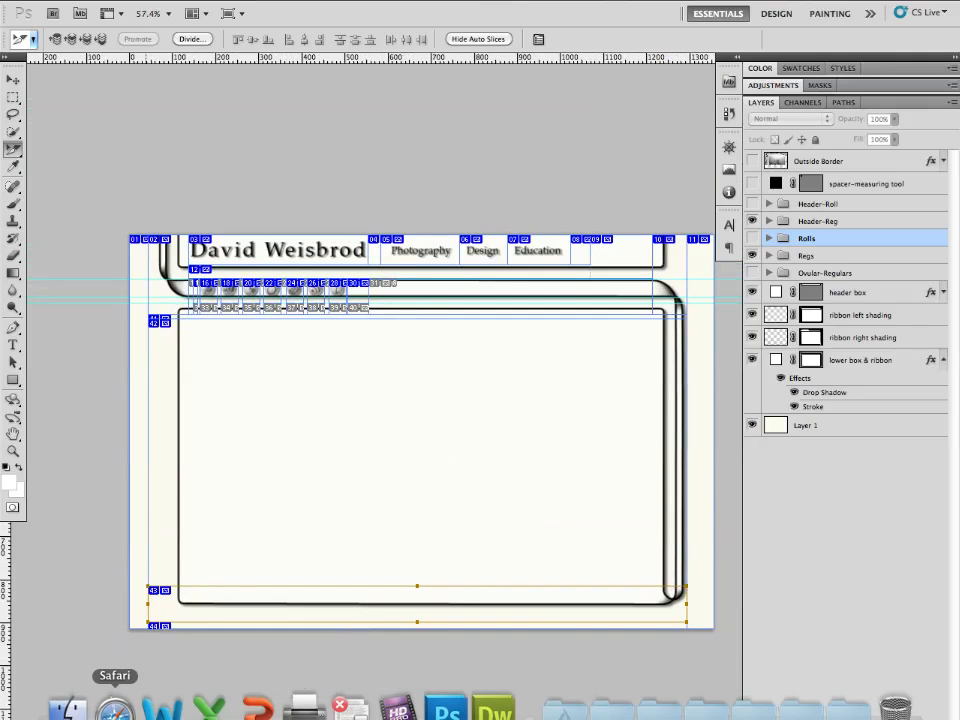
pyautogui.click(115, 710)
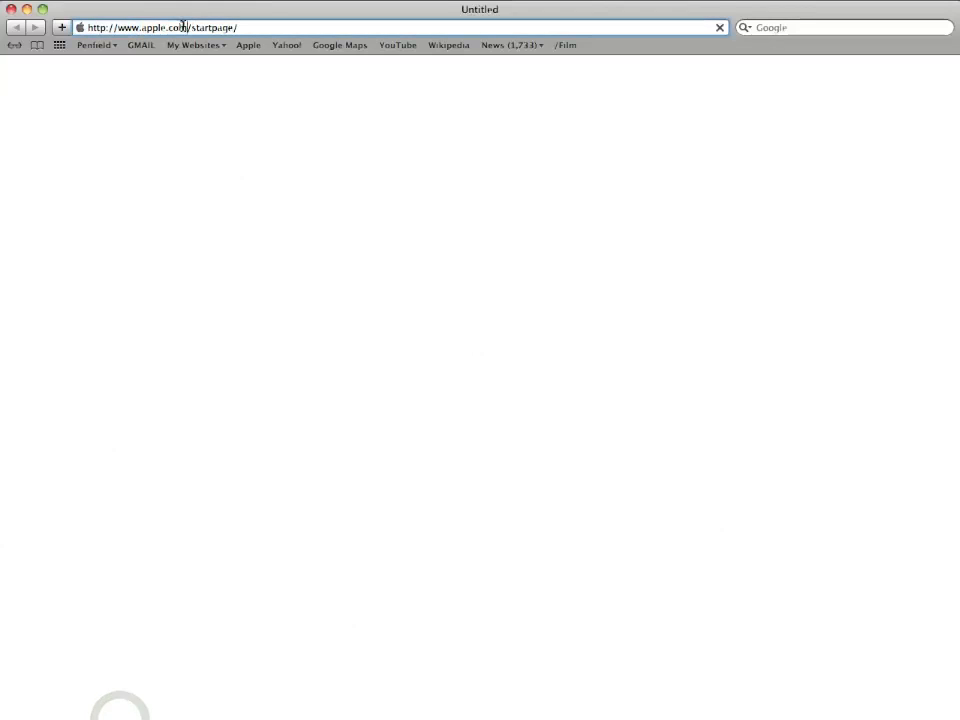
pyautogui.click(183, 25)
pyautogui.write('www.weisbrodimaging.com/')
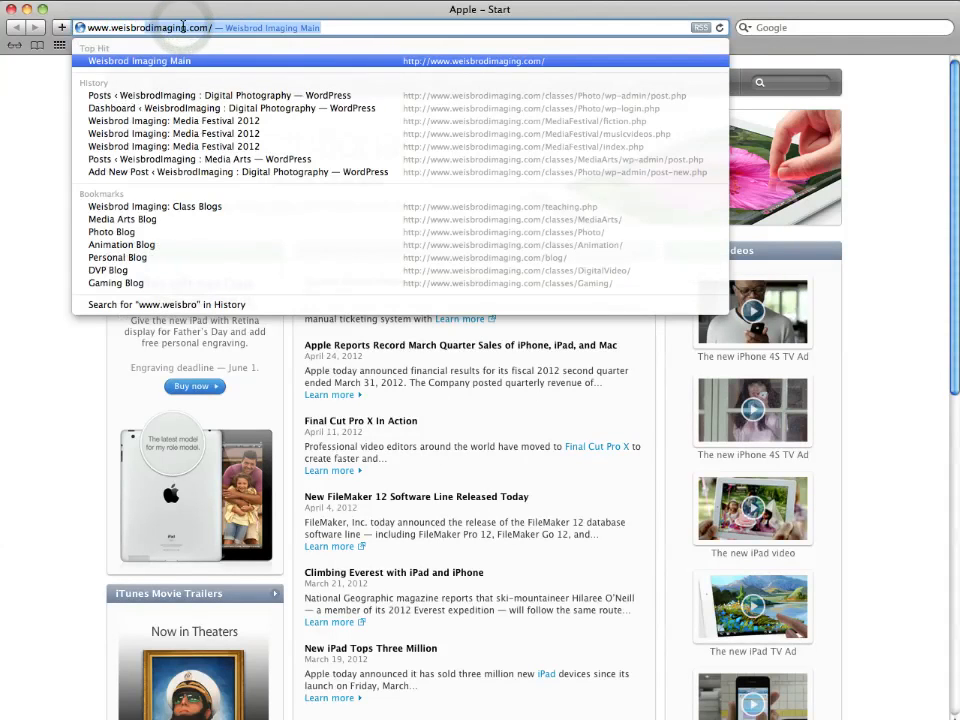
pyautogui.press('Return')
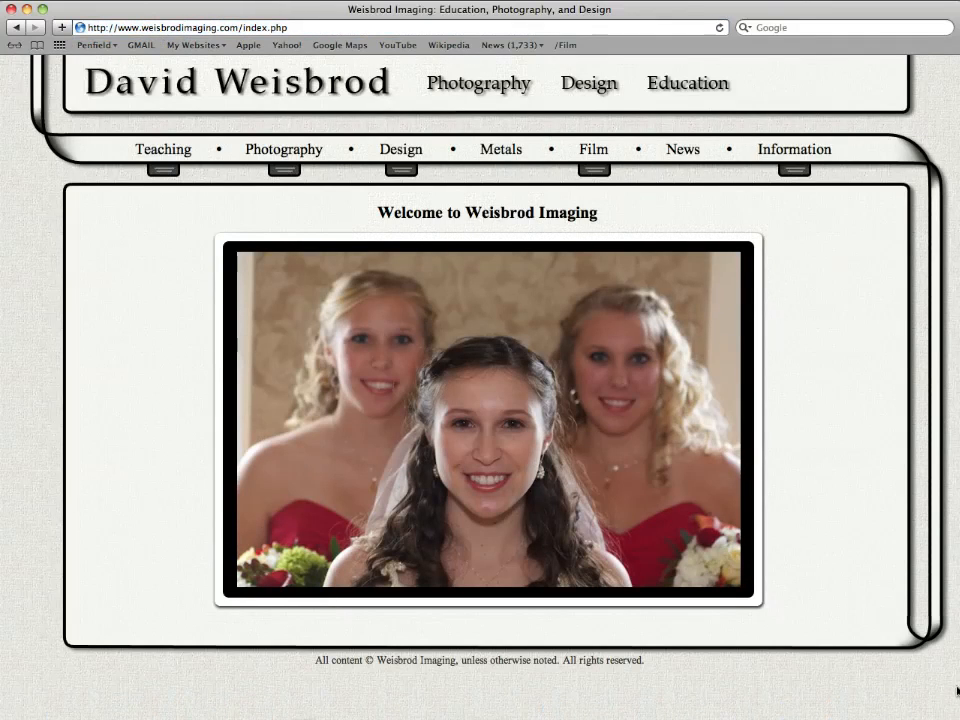
pyautogui.moveTo(957, 690)
pyautogui.mouseDown()
pyautogui.moveTo(786, 681)
pyautogui.moveTo(955, 692)
pyautogui.moveTo(866, 694)
pyautogui.moveTo(945, 700)
pyautogui.moveTo(955, 712)
pyautogui.moveTo(926, 708)
pyautogui.moveTo(952, 713)
pyautogui.mouseUp()
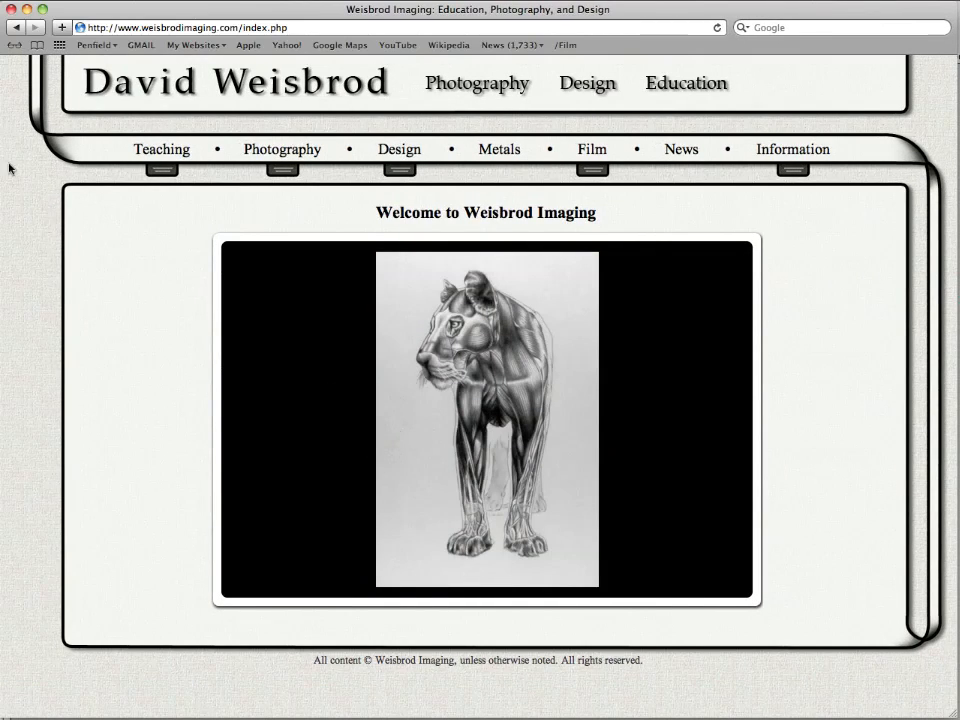
# Step: Close the website window and browse in Finder to the site's images/TiledBackgrounds folder to examine the cloth001.jpg background tile
pyautogui.click(9, 12)
pyautogui.click(68, 705)
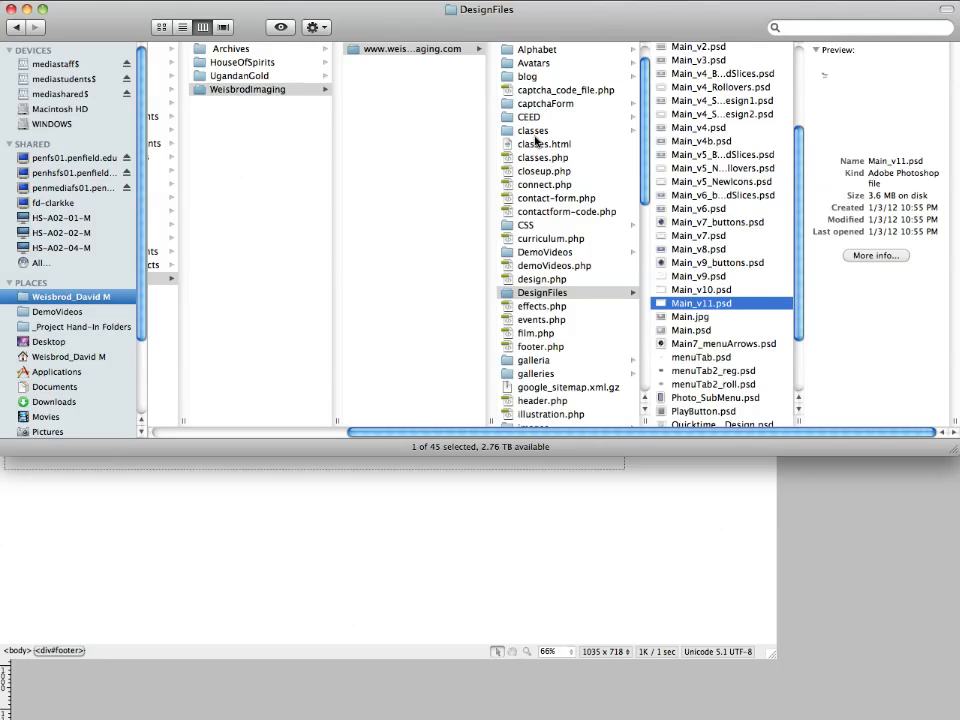
pyautogui.scroll(-4, 533, 300)
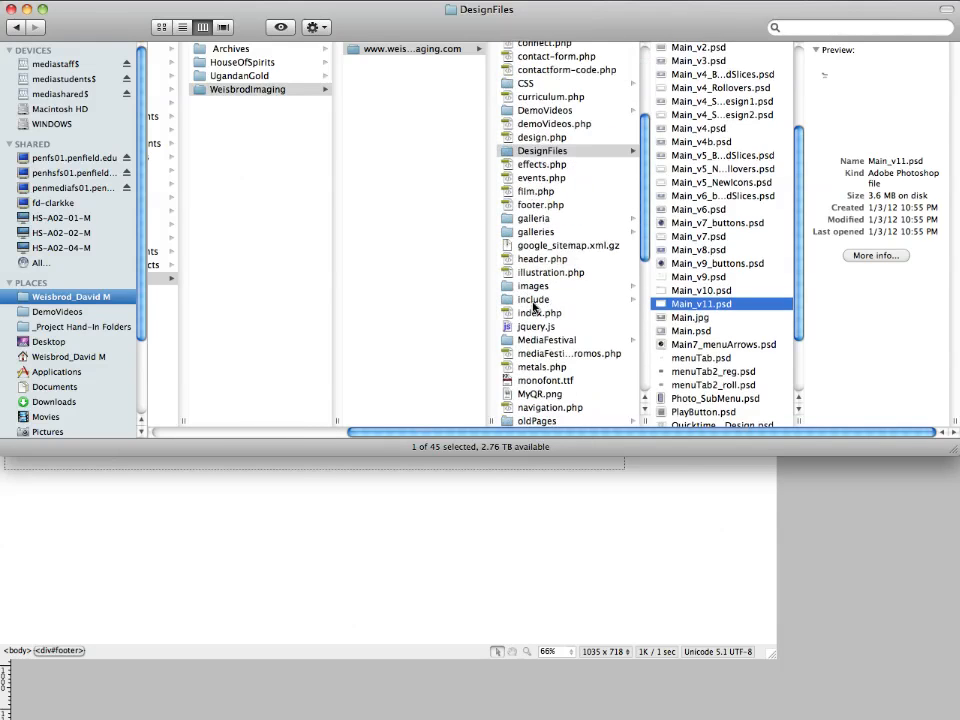
pyautogui.click(533, 286)
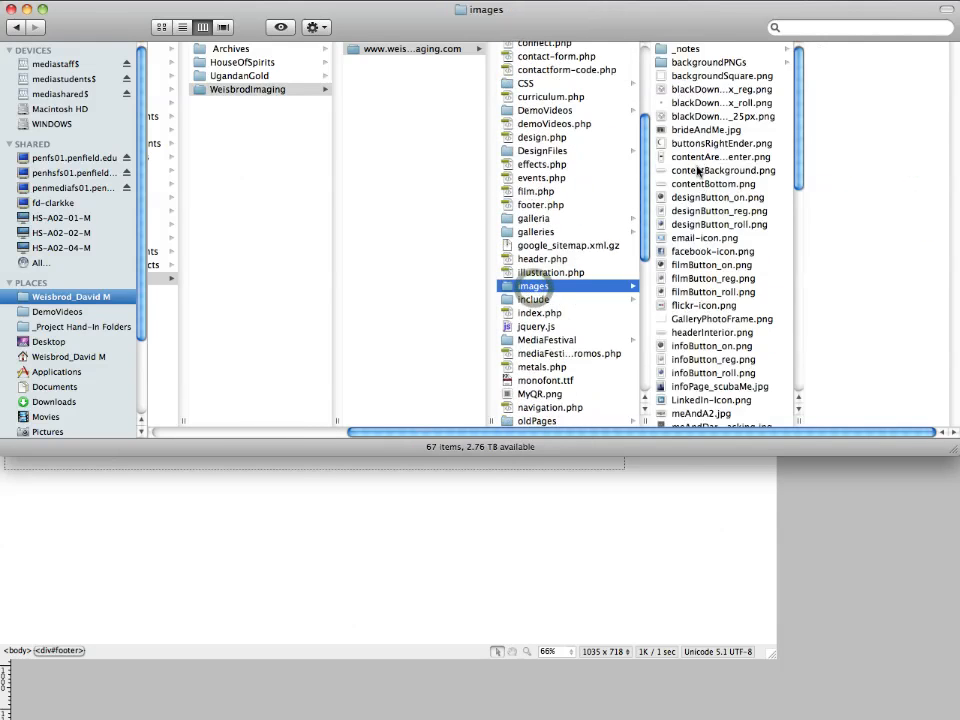
pyautogui.click(715, 62)
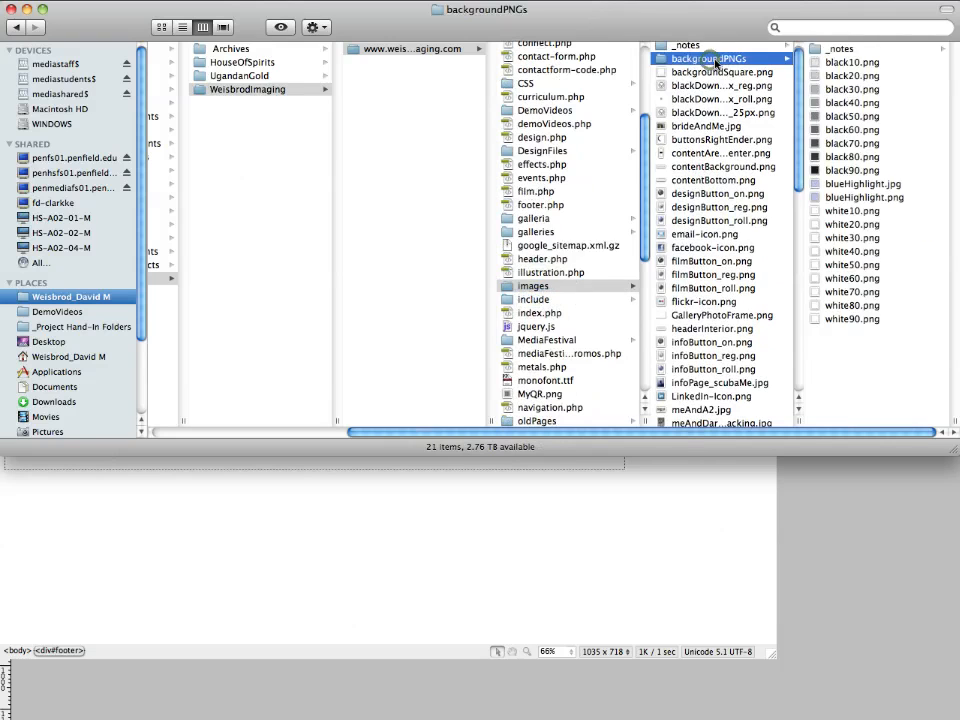
pyautogui.scroll(-12, 715, 62)
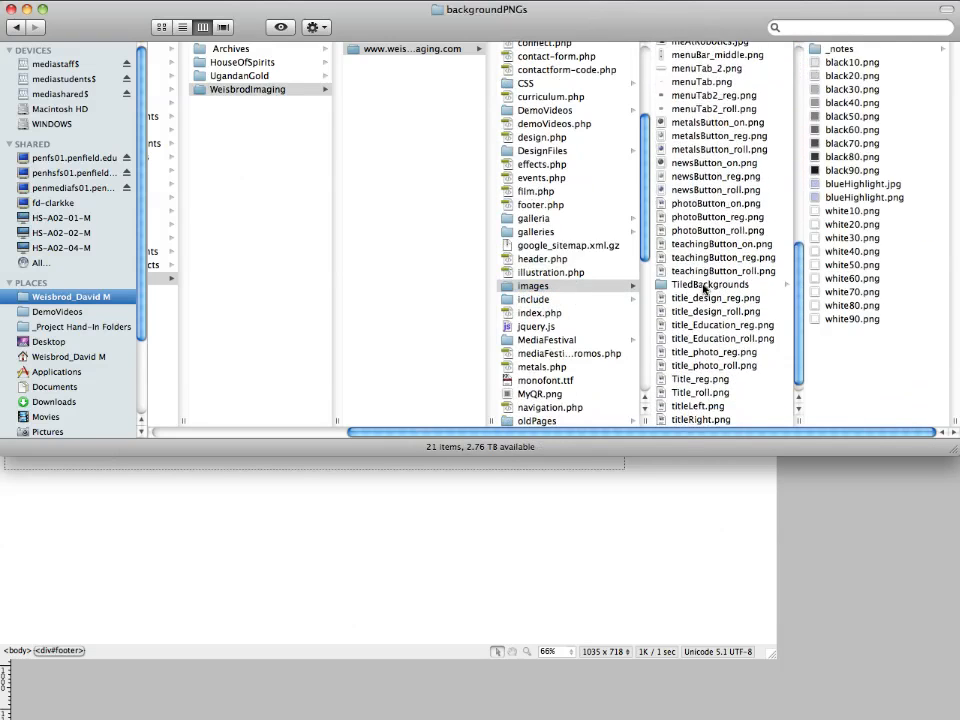
pyautogui.click(702, 287)
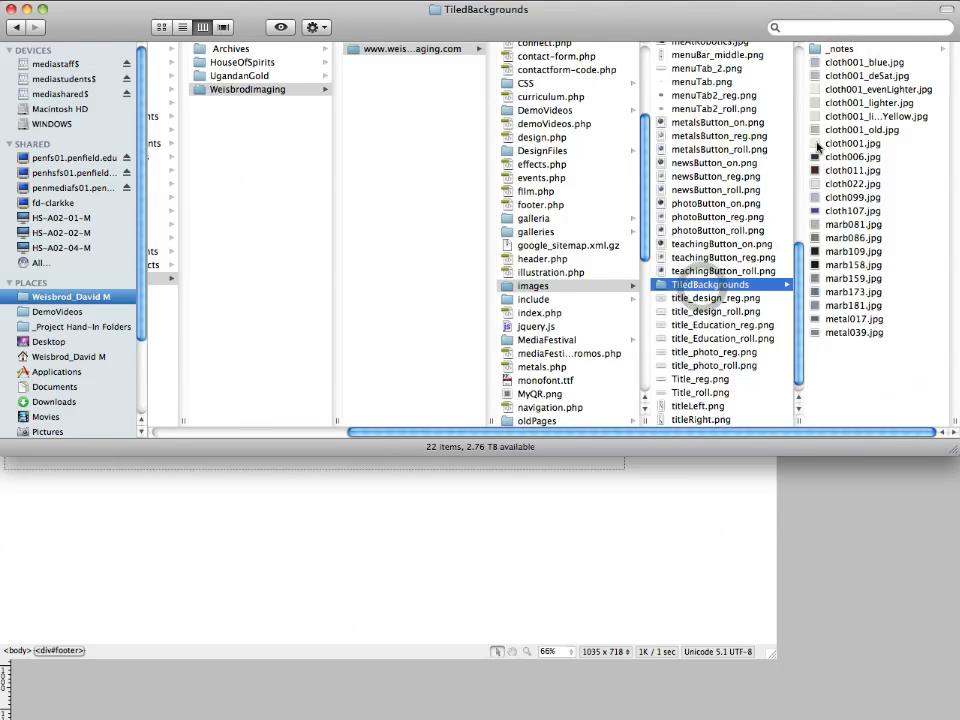
pyautogui.click(817, 145)
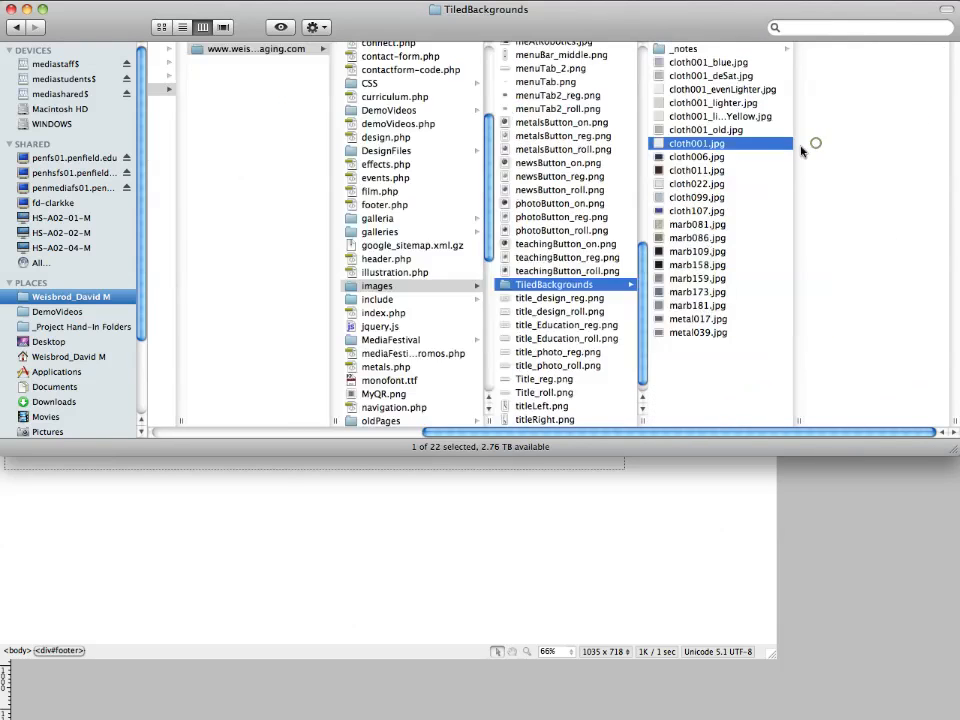
pyautogui.doubleClick(660, 146)
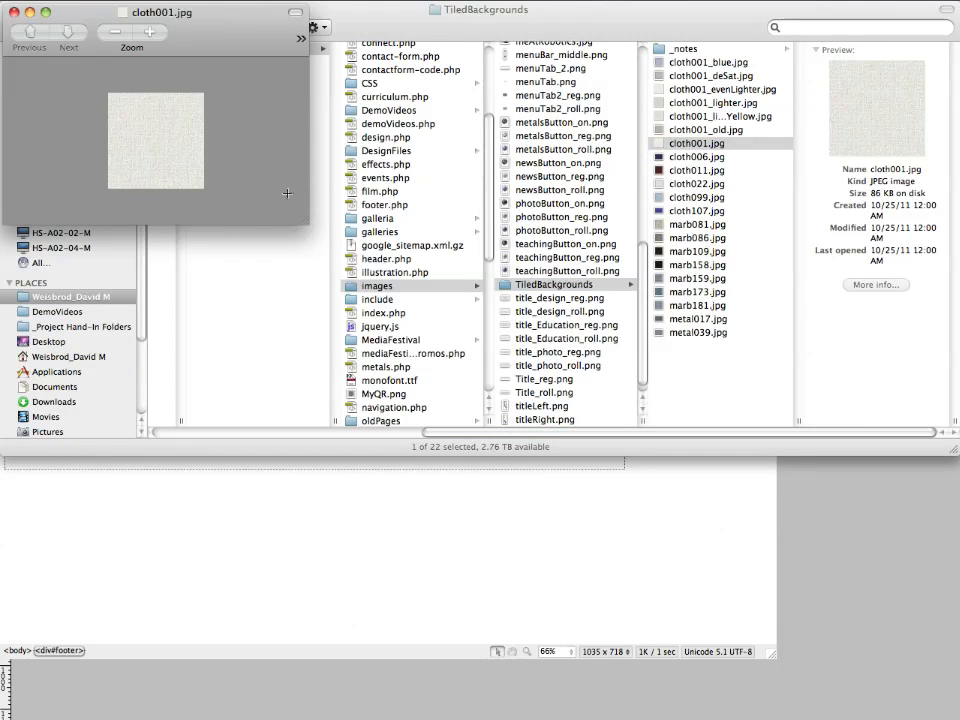
pyautogui.press('super+w')
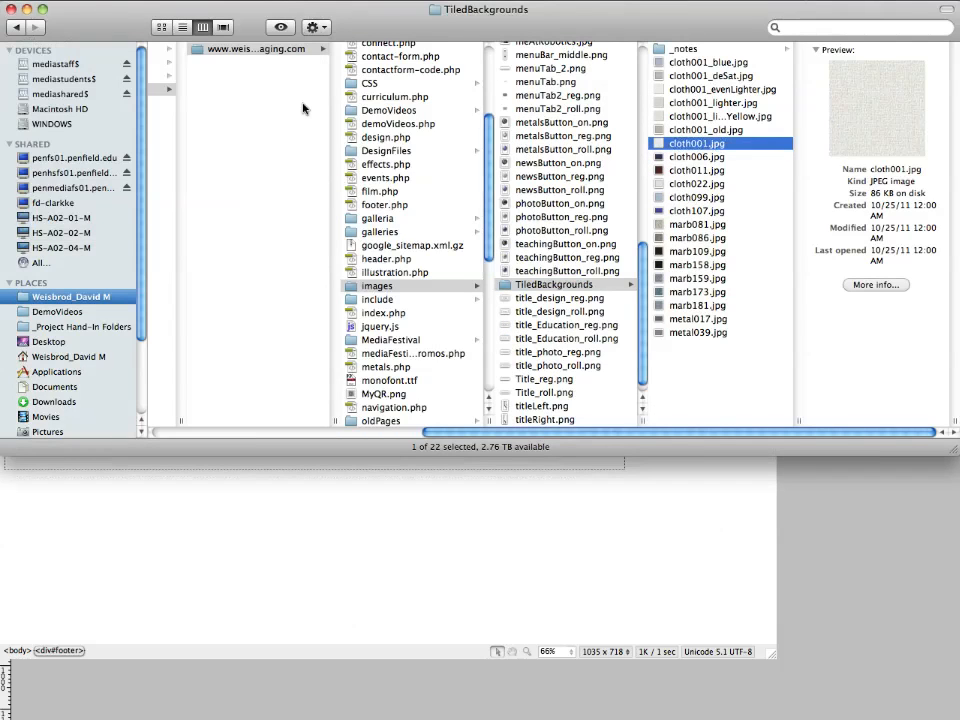
# Step: Switch to Photoshop and hide the Layer 1 background behind the sliced template
pyautogui.click(630, 557)
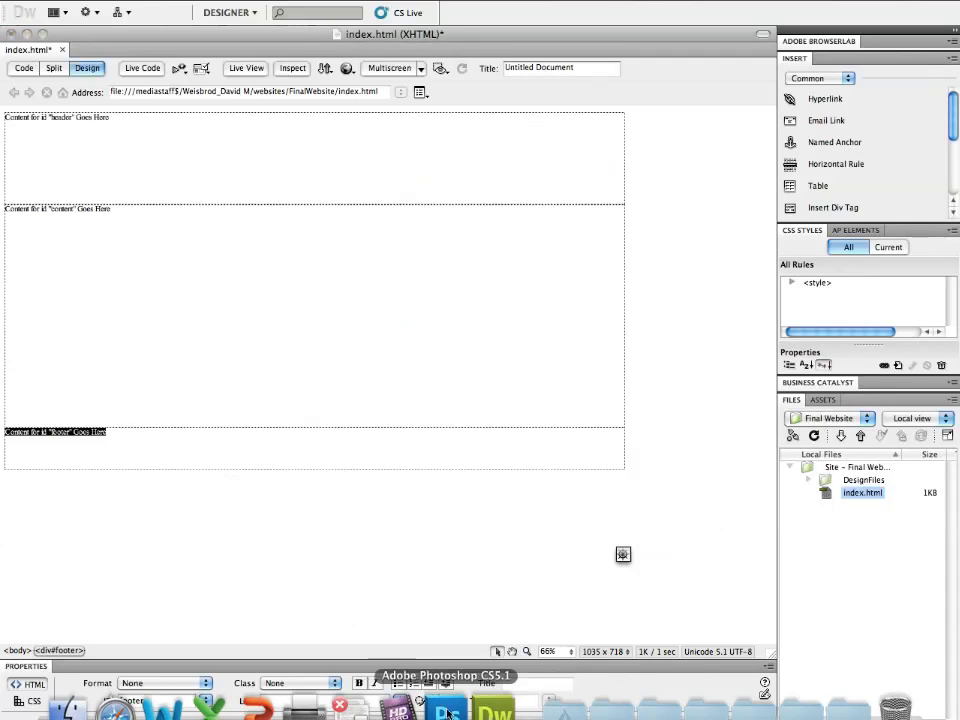
pyautogui.click(443, 702)
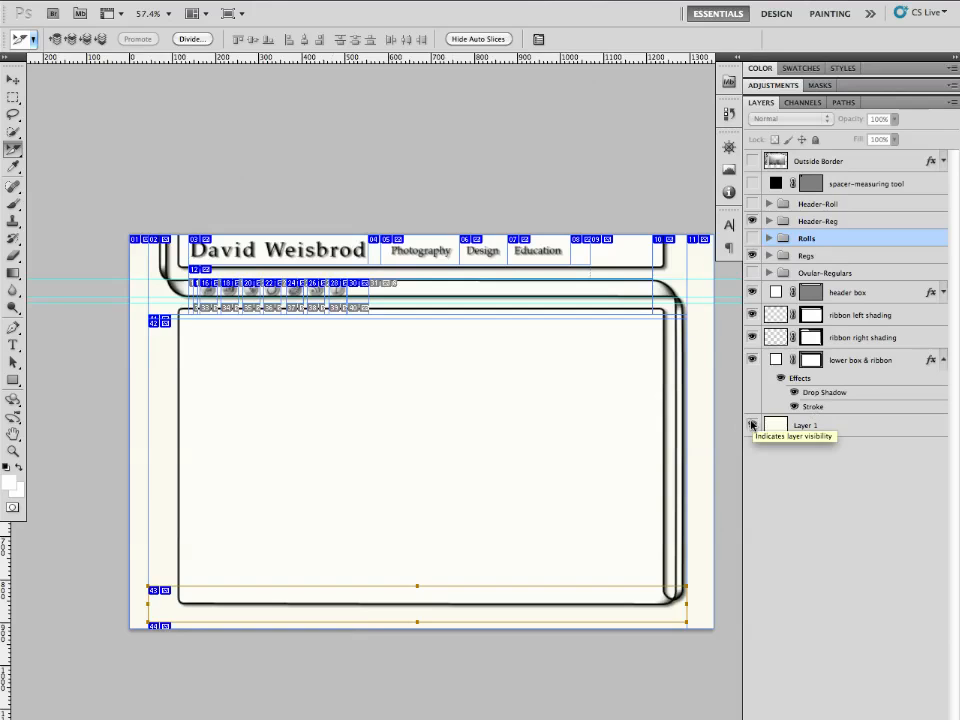
pyautogui.moveTo(255, 567); pyautogui.dragTo(400, 492)
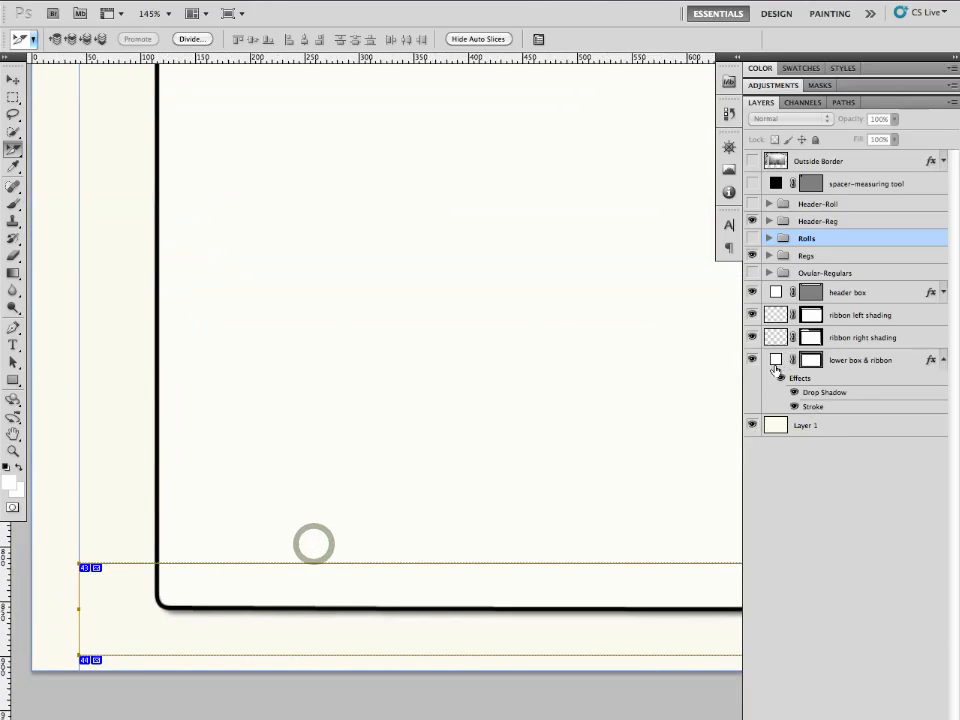
pyautogui.click(754, 425)
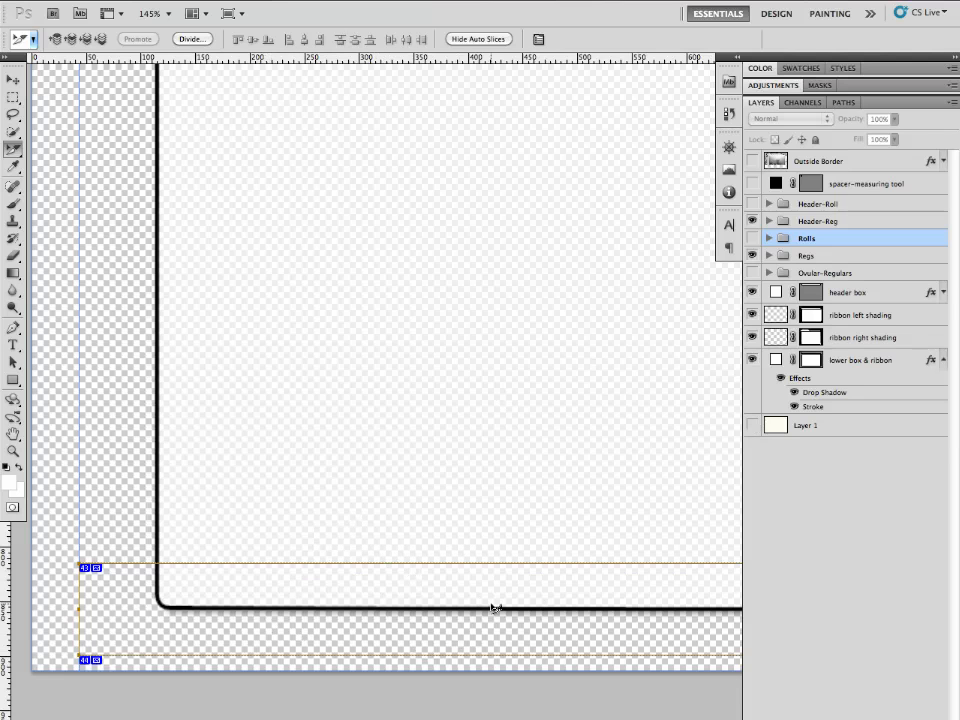
pyautogui.moveTo(472, 595)
pyautogui.mouseDown()
pyautogui.moveTo(489, 598)
pyautogui.moveTo(461, 602)
pyautogui.mouseUp()
pyautogui.moveTo(539, 589); pyautogui.dragTo(434, 604)
pyautogui.moveTo(540, 599); pyautogui.dragTo(456, 597)
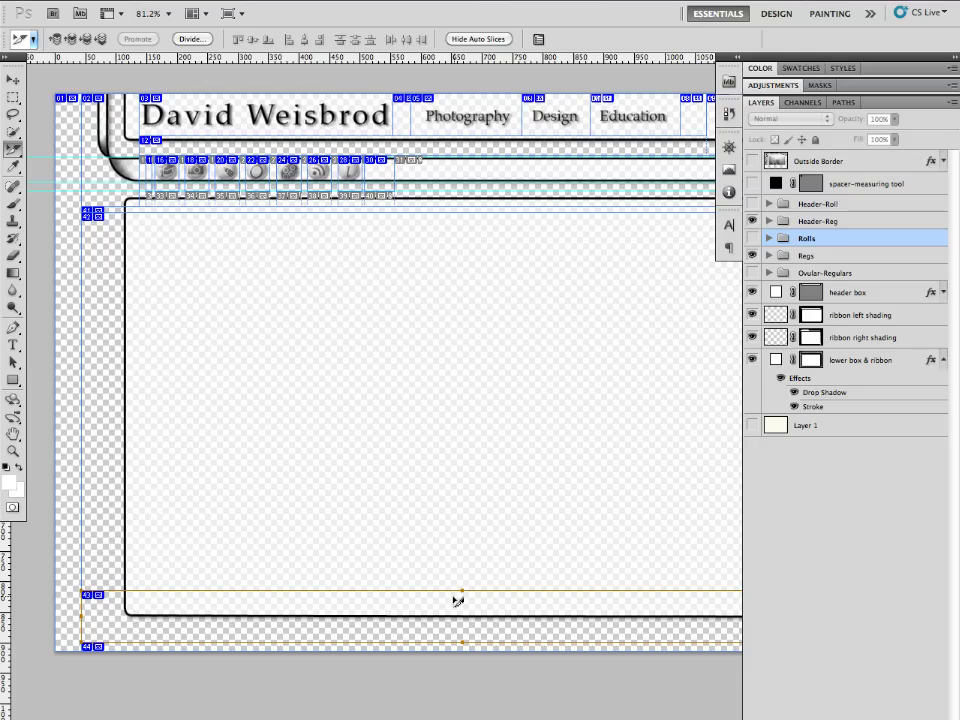
# Step: Rename the contentBottom slice as footer_background
pyautogui.doubleClick(330, 611)
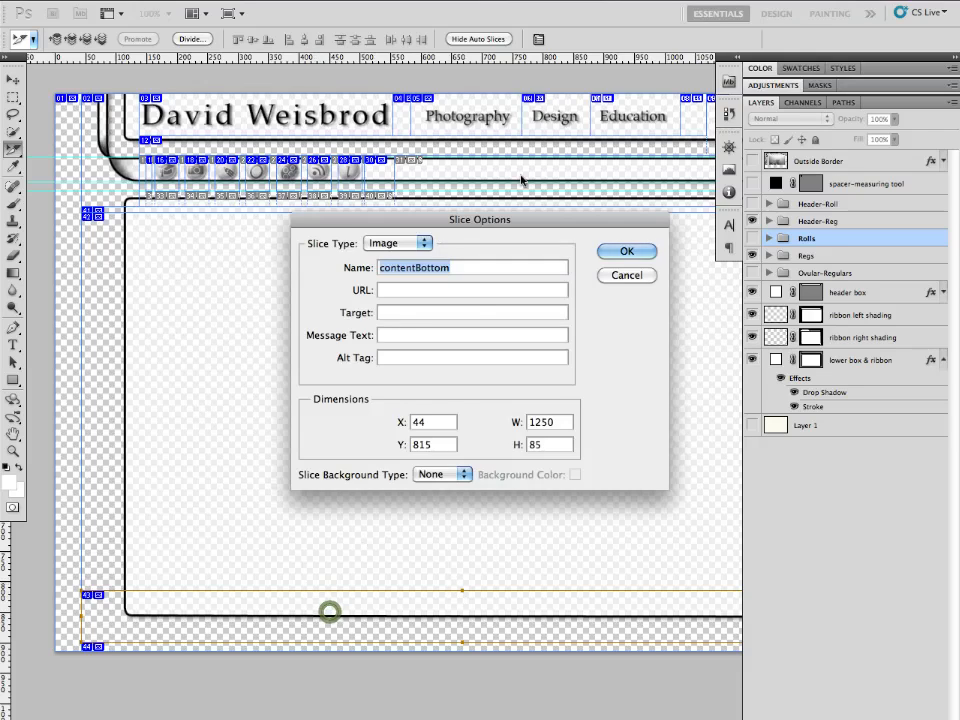
pyautogui.click(432, 271)
pyautogui.moveTo(458, 268); pyautogui.dragTo(347, 270)
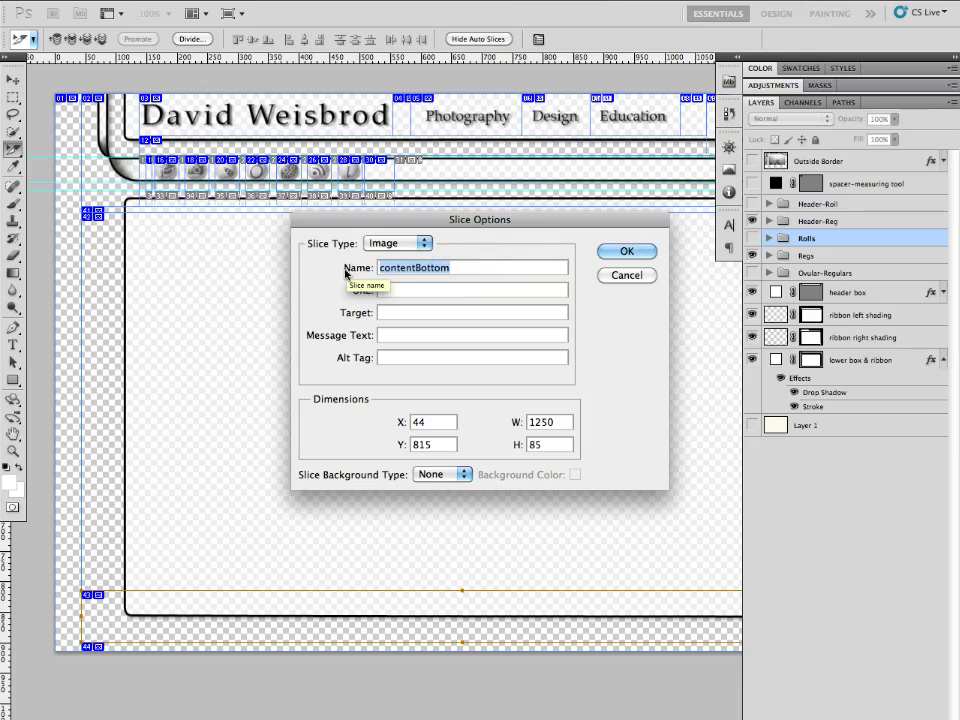
pyautogui.write('foer_b')
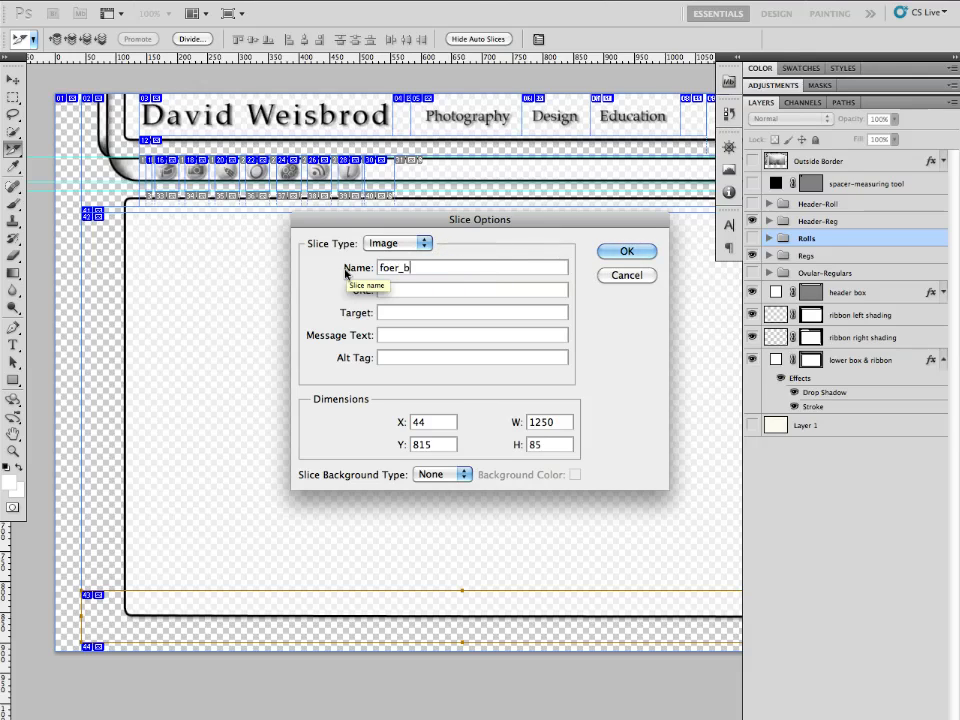
pyautogui.write('ackground')
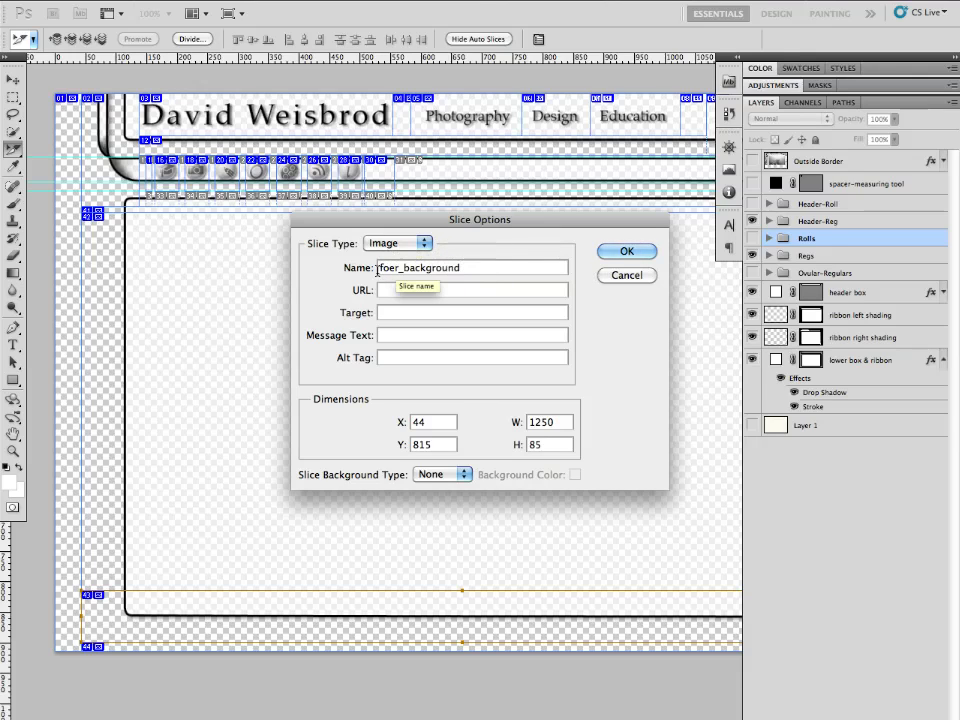
pyautogui.click(390, 268)
pyautogui.write('ot')
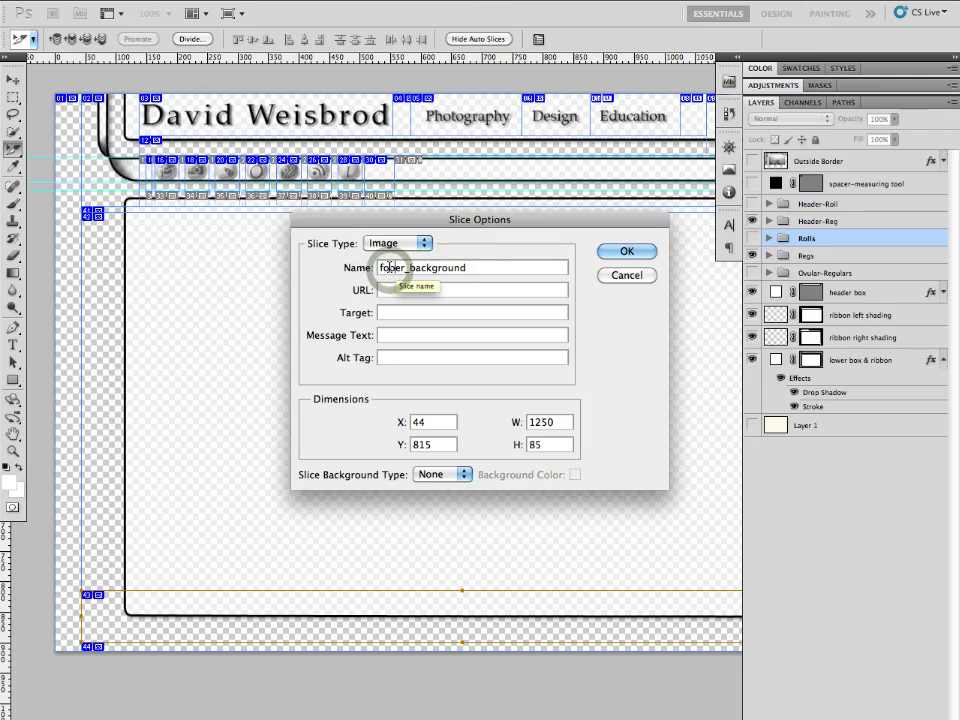
pyautogui.click(516, 267)
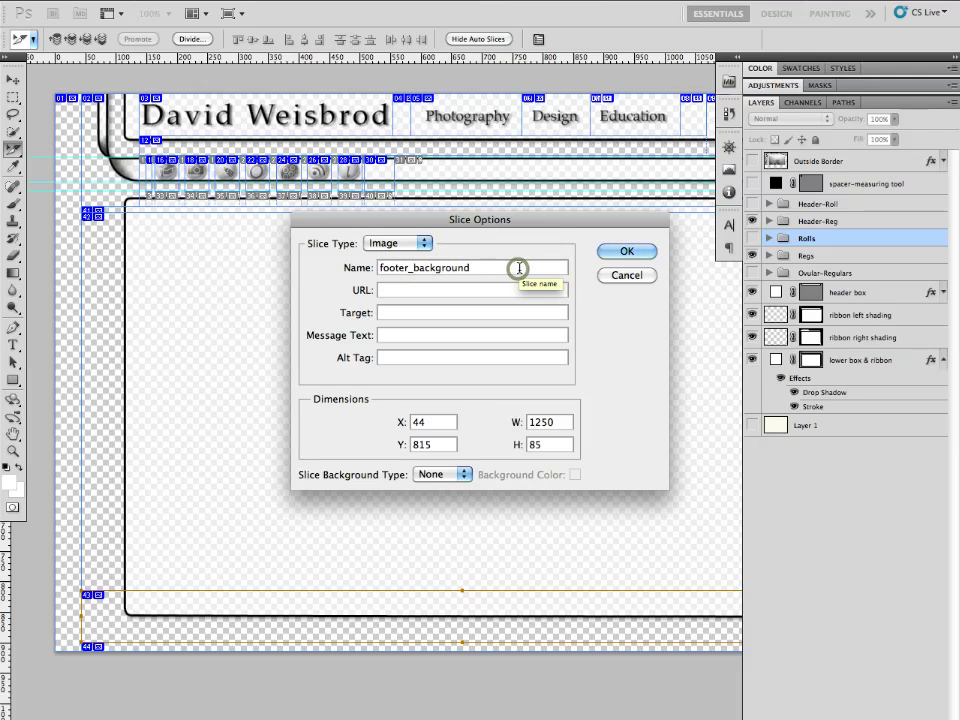
pyautogui.click(627, 251)
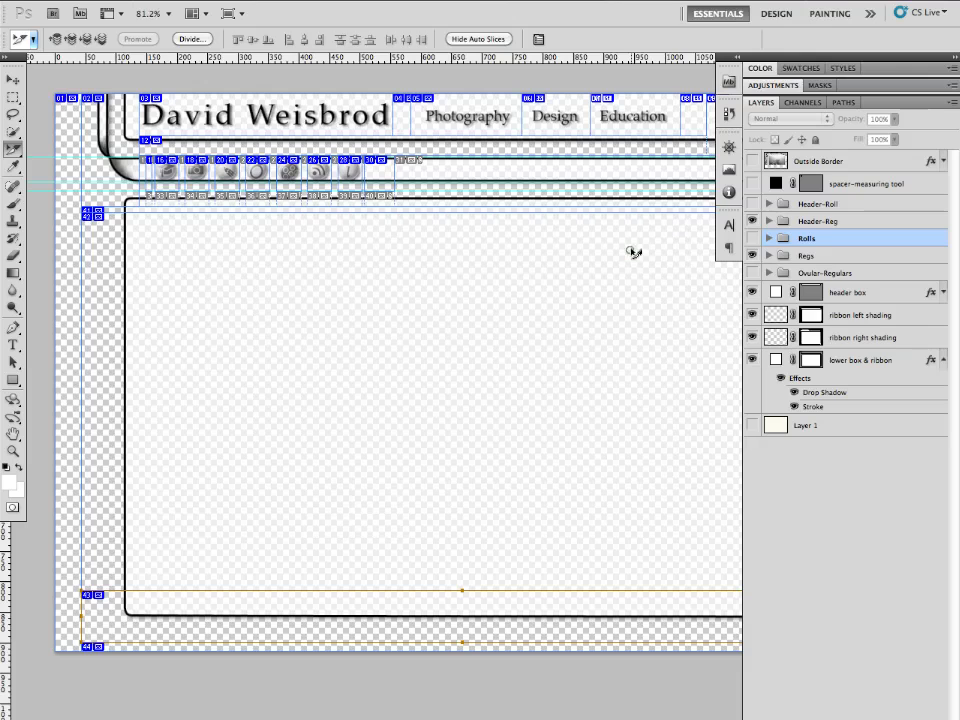
# Step: Open Save for Web & Devices and select the footer slice along the template's lower edge for export
pyautogui.click(407, 605)
pyautogui.click(117, 1)
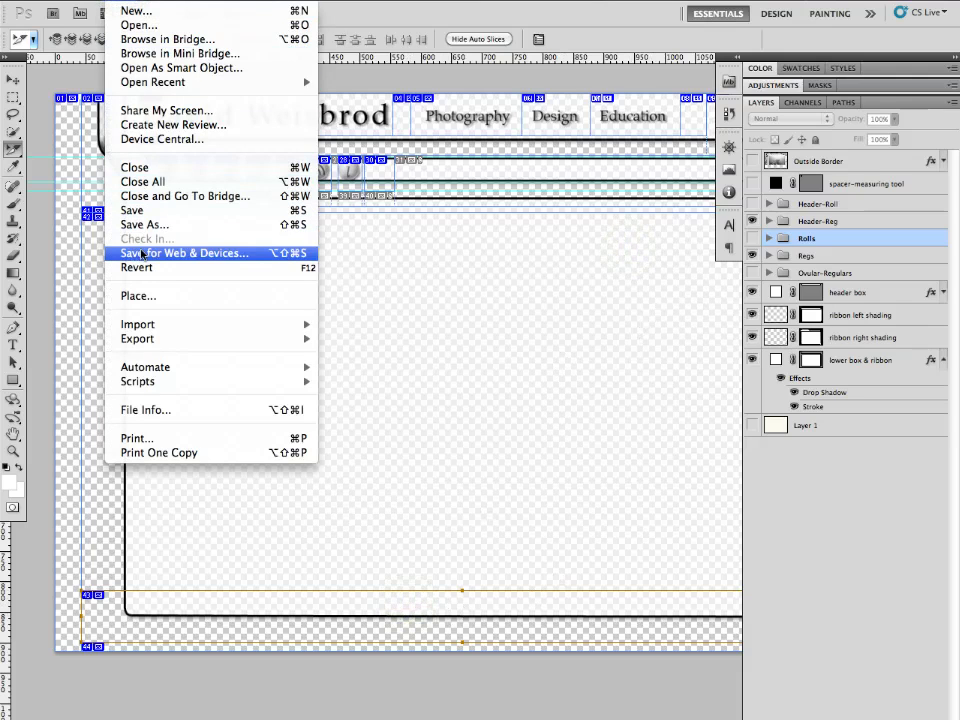
pyautogui.click(141, 256)
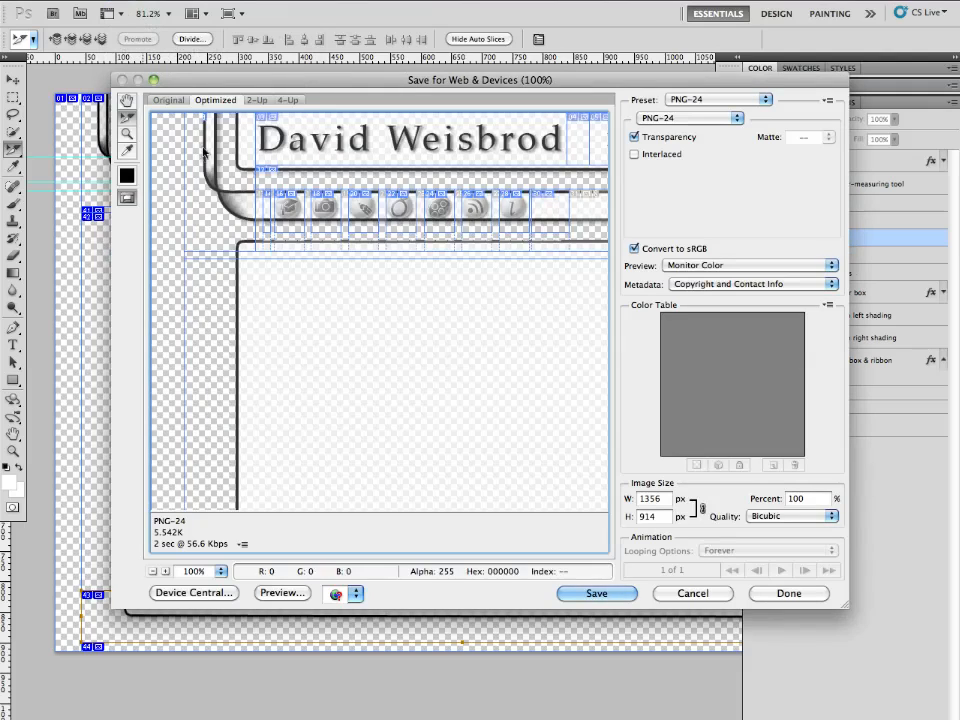
pyautogui.scroll(-10, 238, 305)
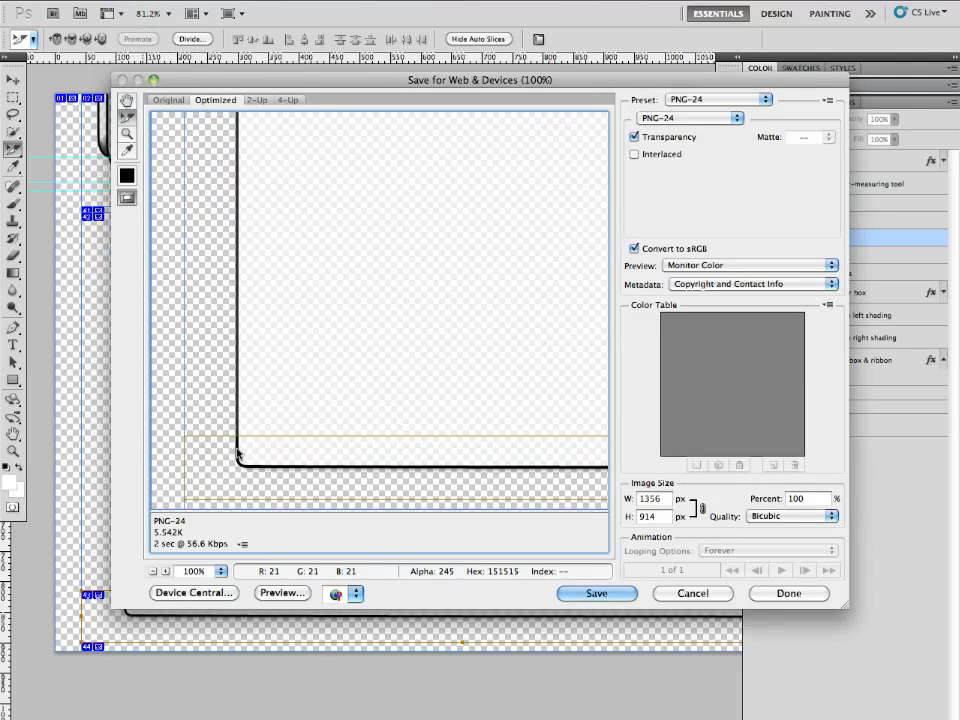
pyautogui.click(236, 451)
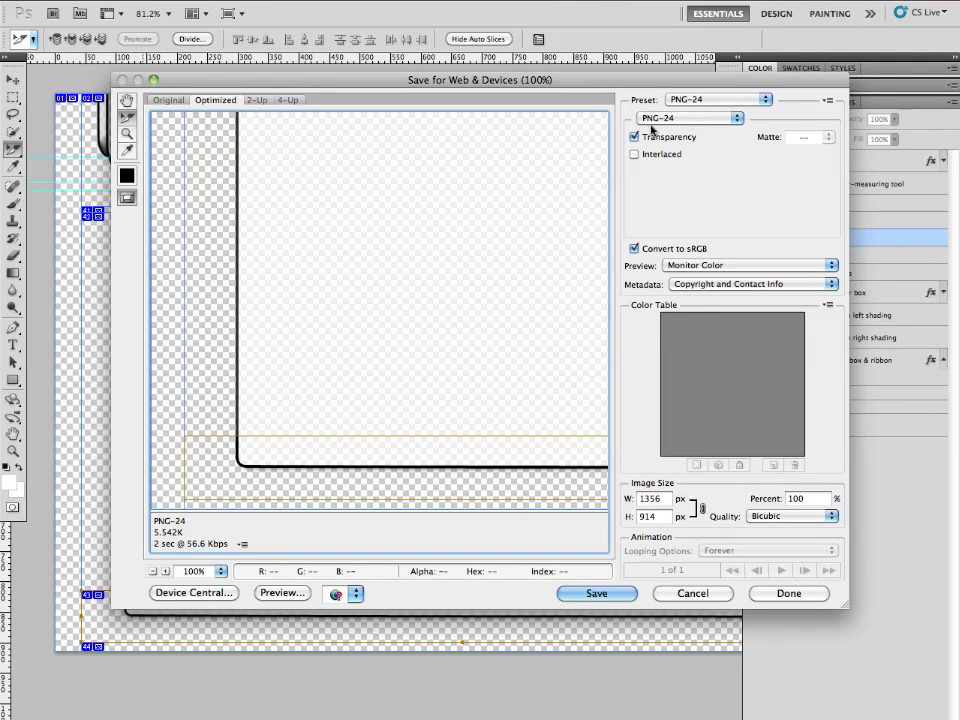
# Step: Try the GIF and JPEG formats on the footer slice to compare transparency, and return it to PNG-24
pyautogui.click(686, 119)
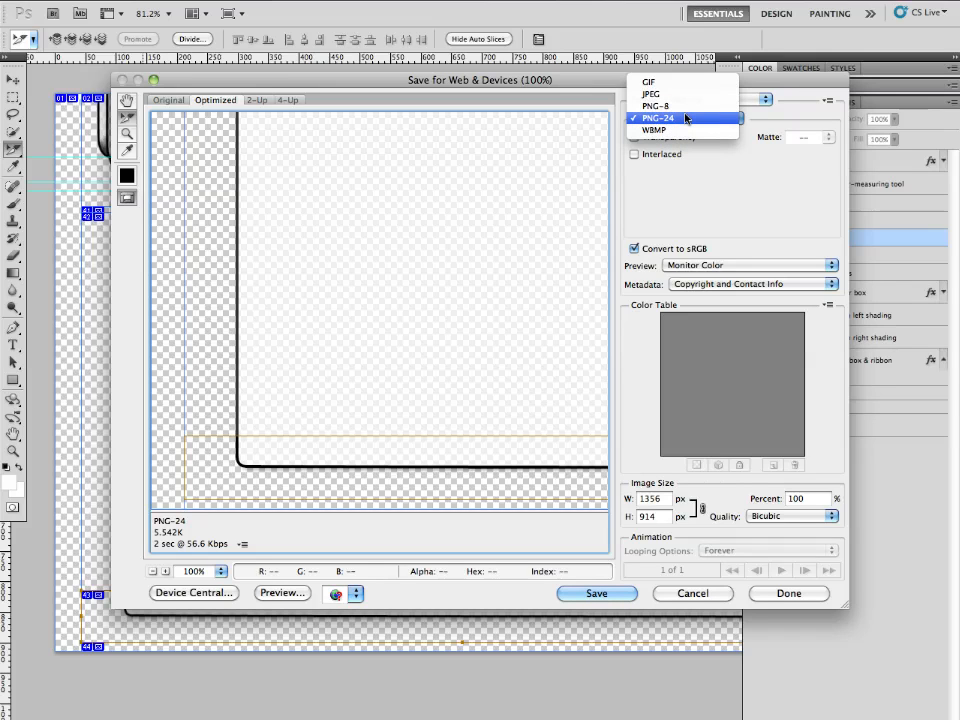
pyautogui.click(686, 118)
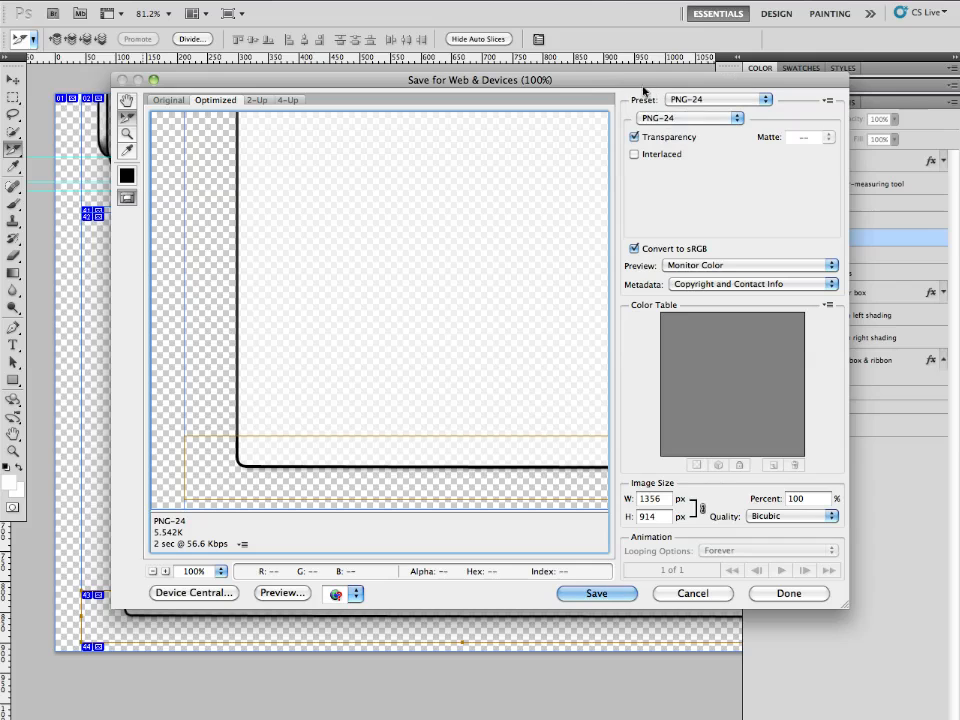
pyautogui.click(690, 117)
pyautogui.click(693, 85)
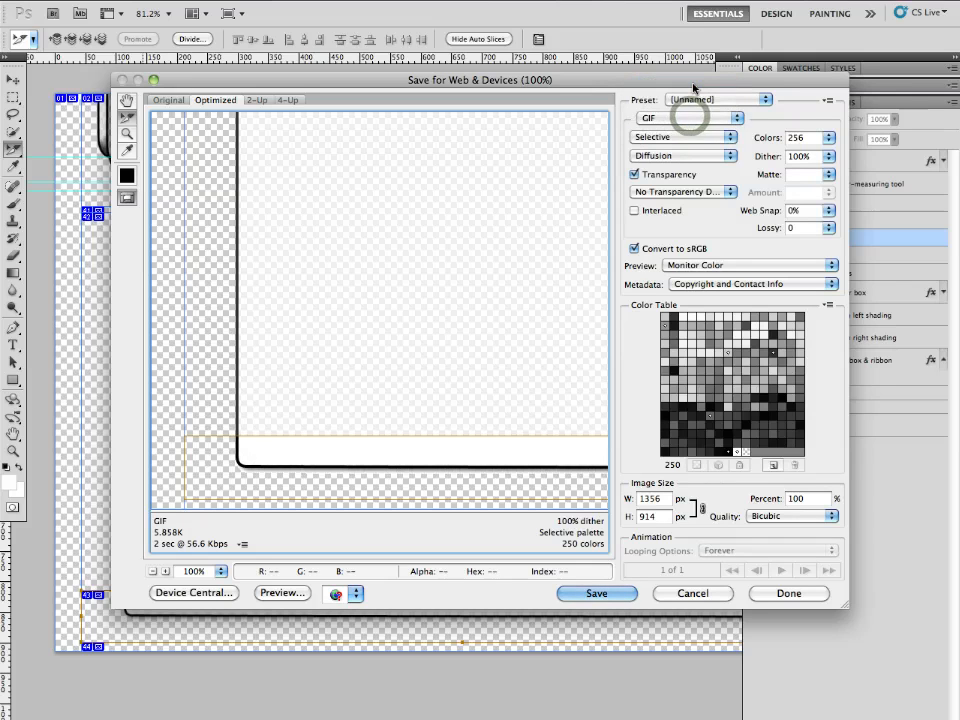
pyautogui.click(677, 124)
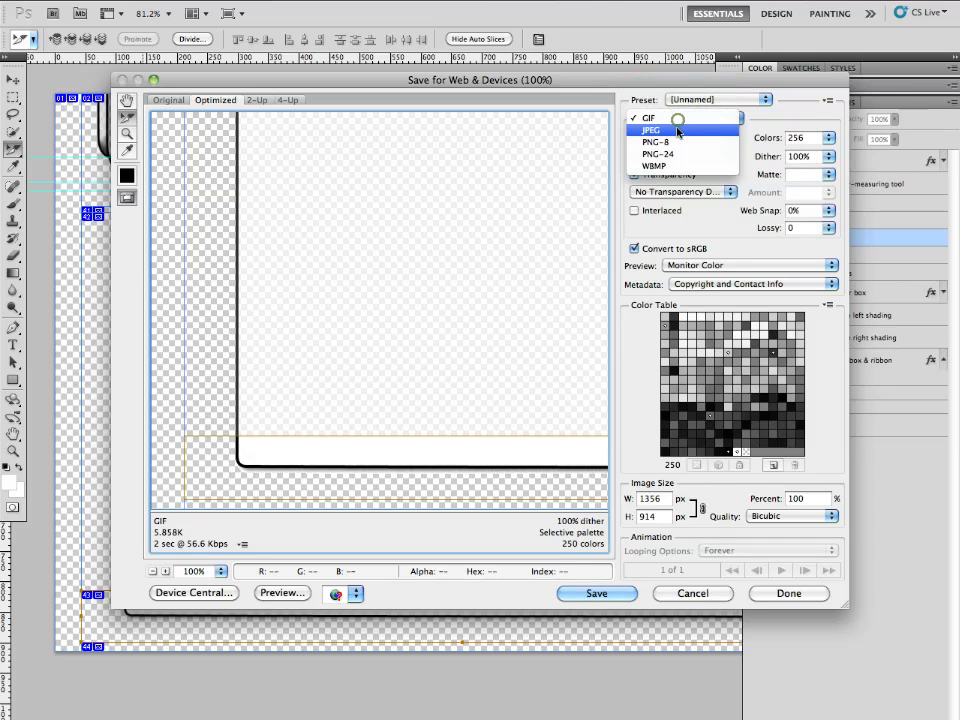
pyautogui.click(677, 133)
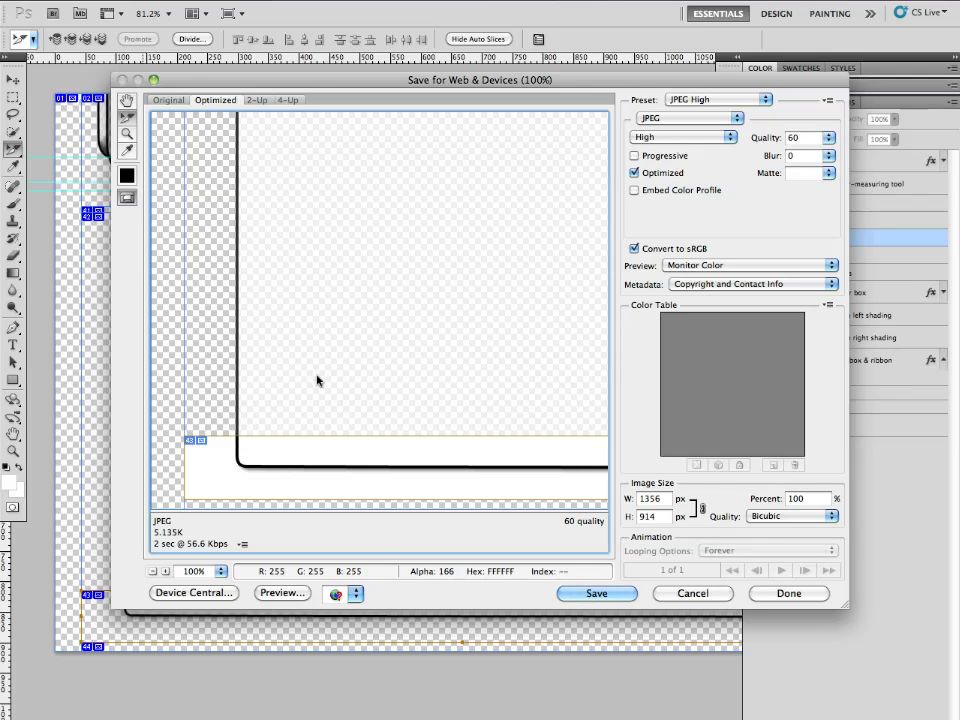
pyautogui.click(648, 117)
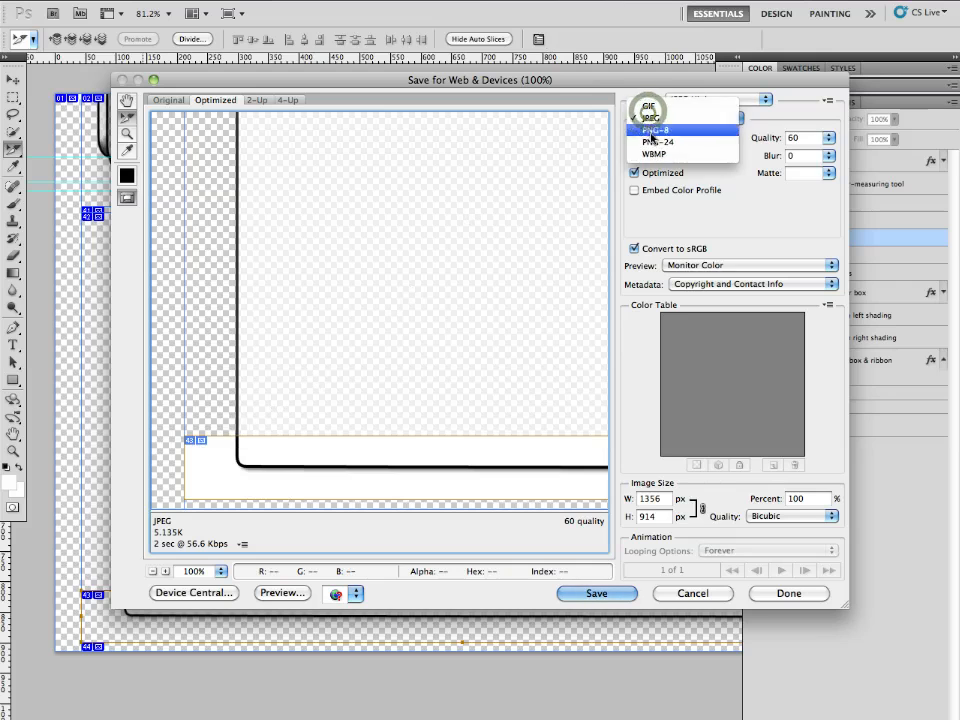
pyautogui.click(660, 133)
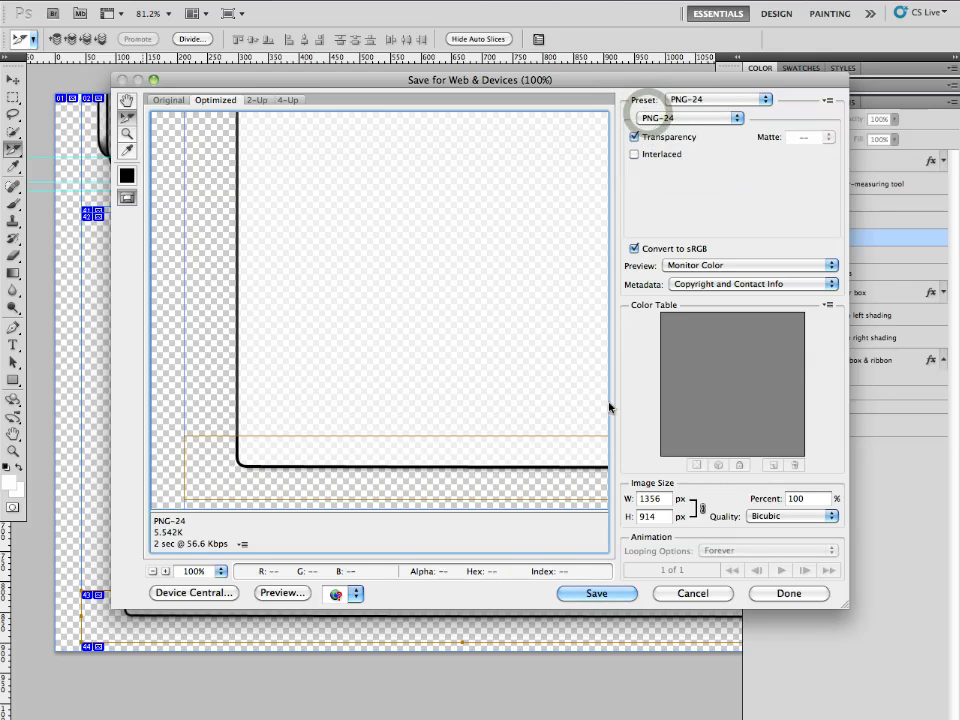
# Step: Start saving the optimized footer slice and choose the FinalWebsite folder inside websites as the destination
pyautogui.click(609, 594)
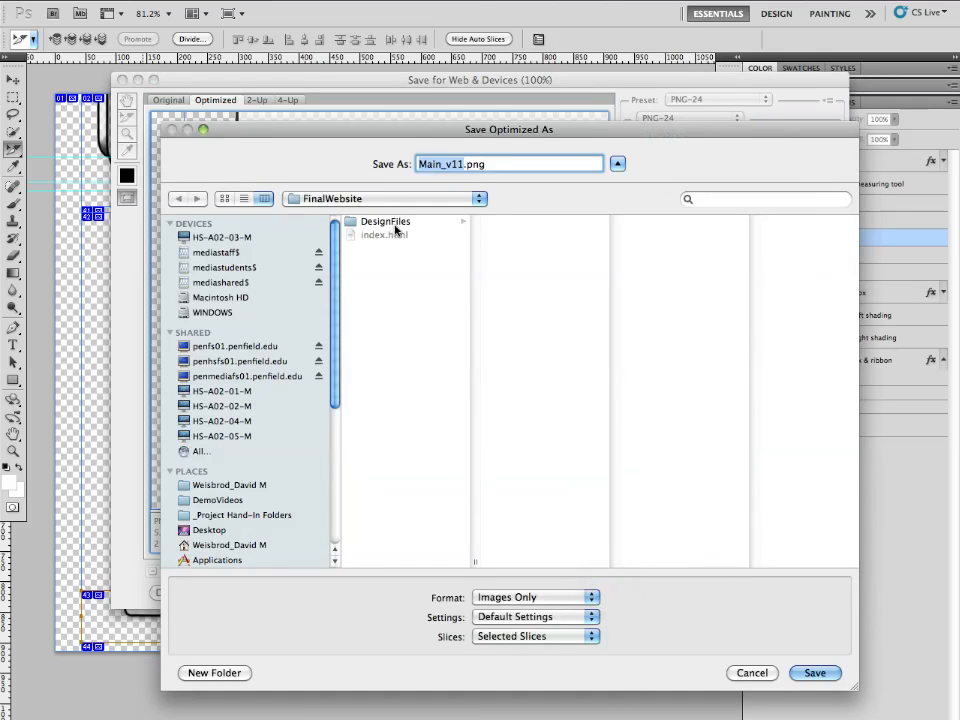
pyautogui.click(240, 485)
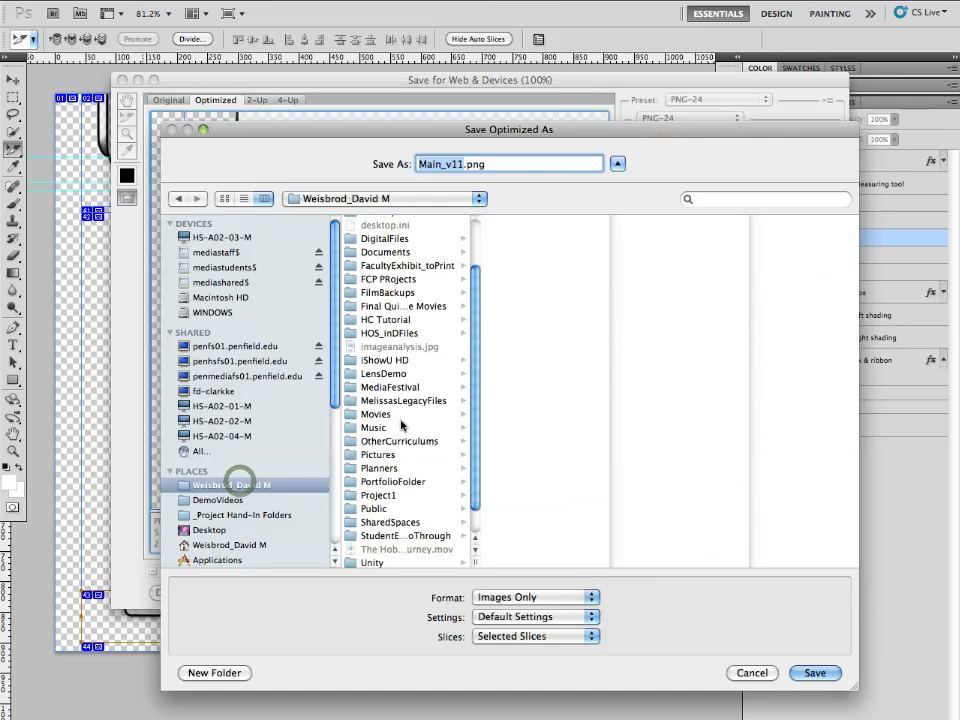
pyautogui.scroll(-3, 401, 425)
pyautogui.click(385, 561)
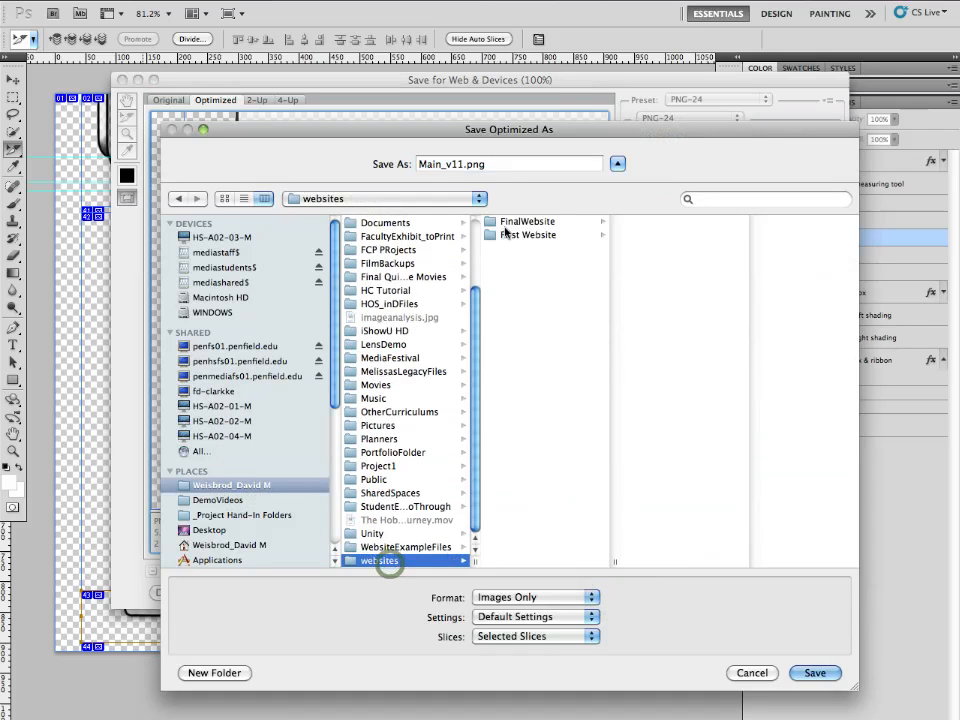
pyautogui.click(506, 225)
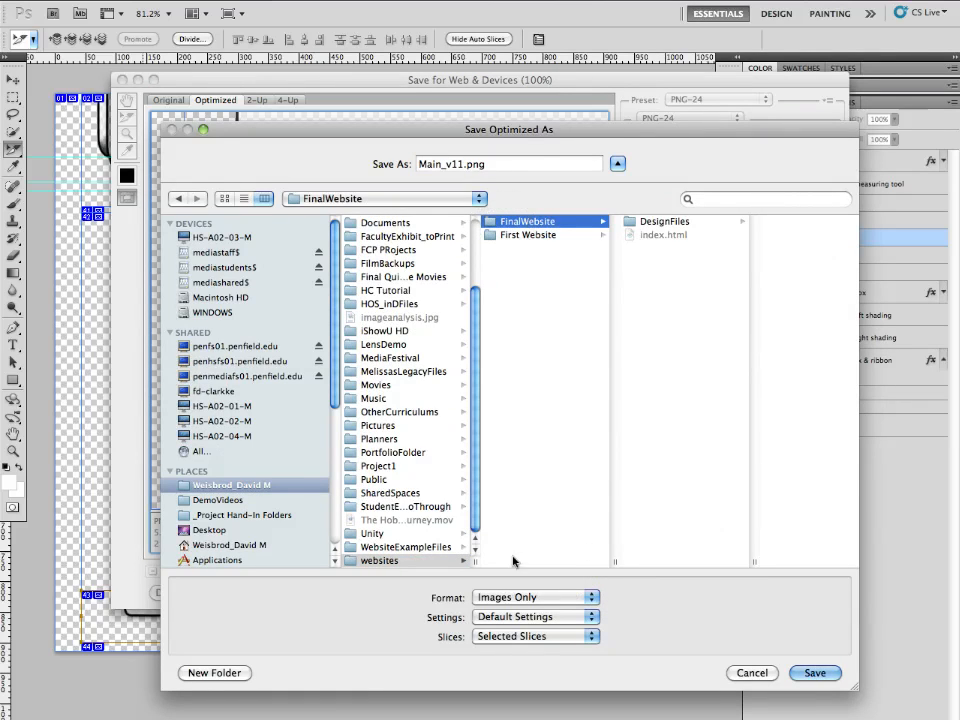
# Step: Try HTML and Images as the export format for the footer slice, and return it to Images Only
pyautogui.click(565, 600)
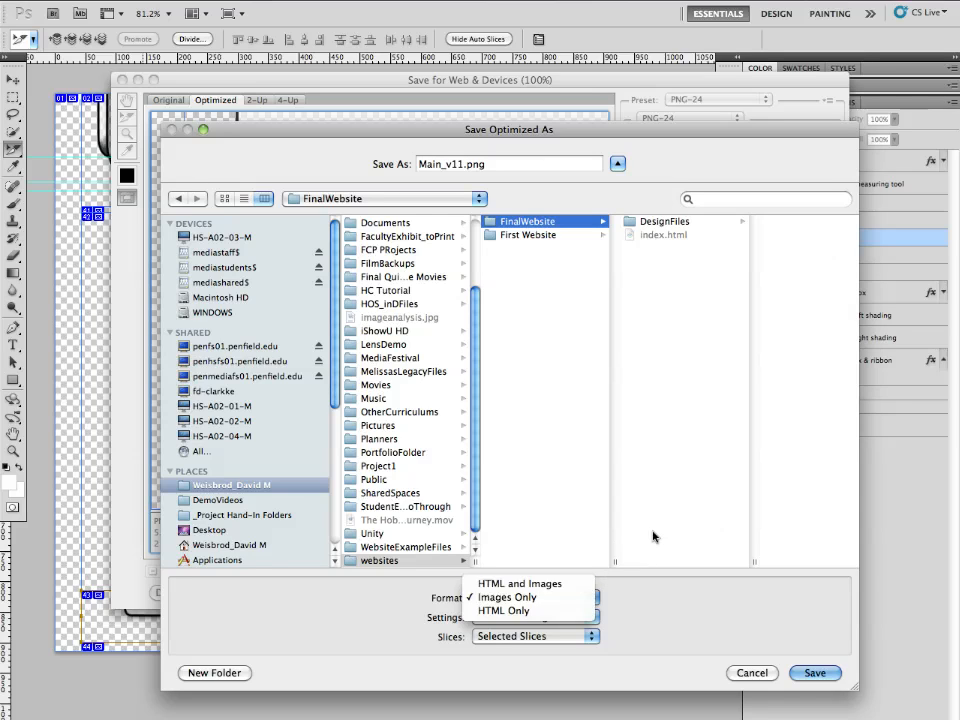
pyautogui.click(570, 584)
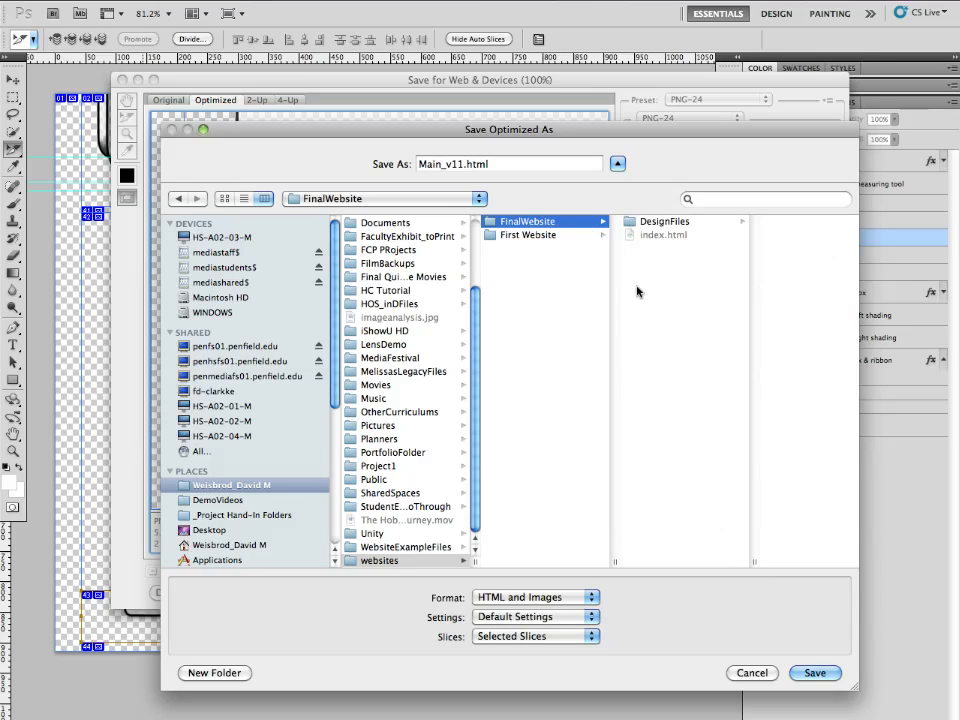
pyautogui.click(553, 597)
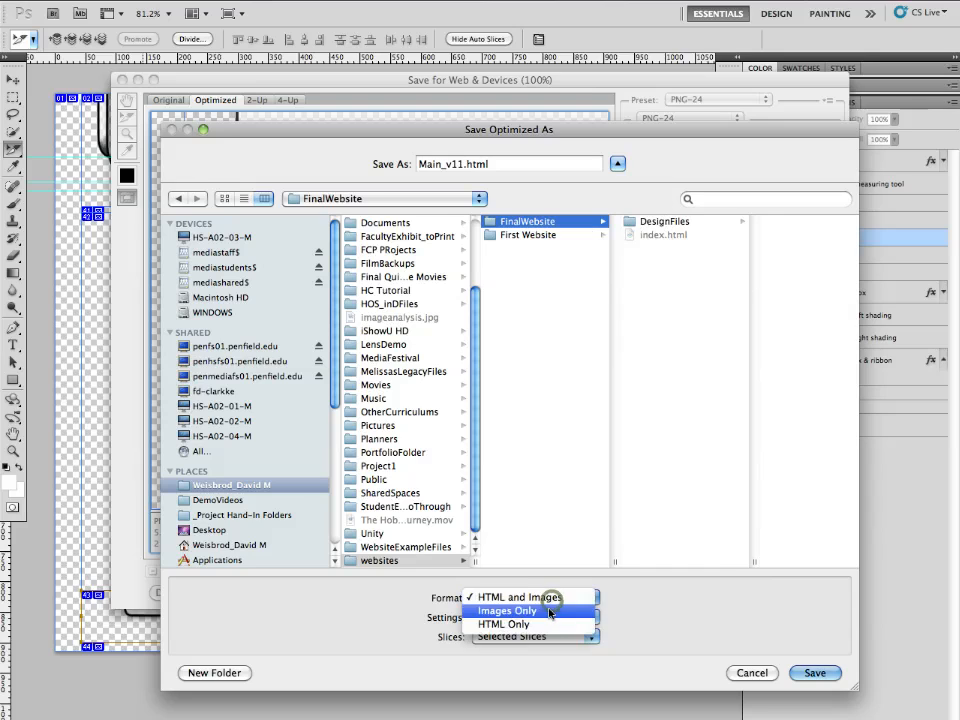
pyautogui.click(549, 611)
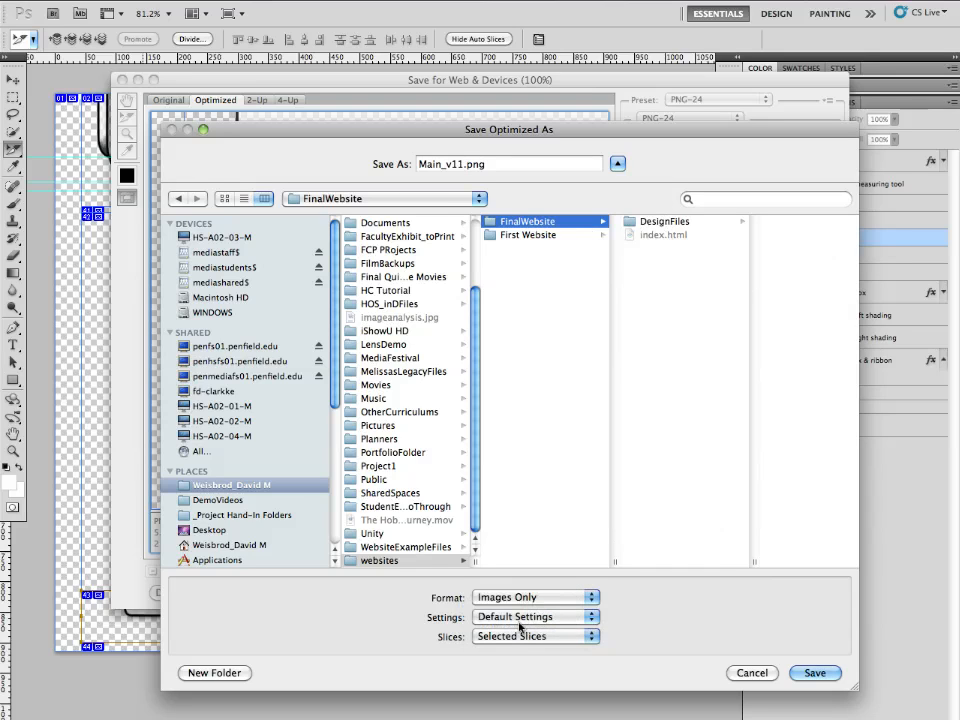
# Step: Limit the export to Selected Slices and save the footer slice image
pyautogui.click(556, 636)
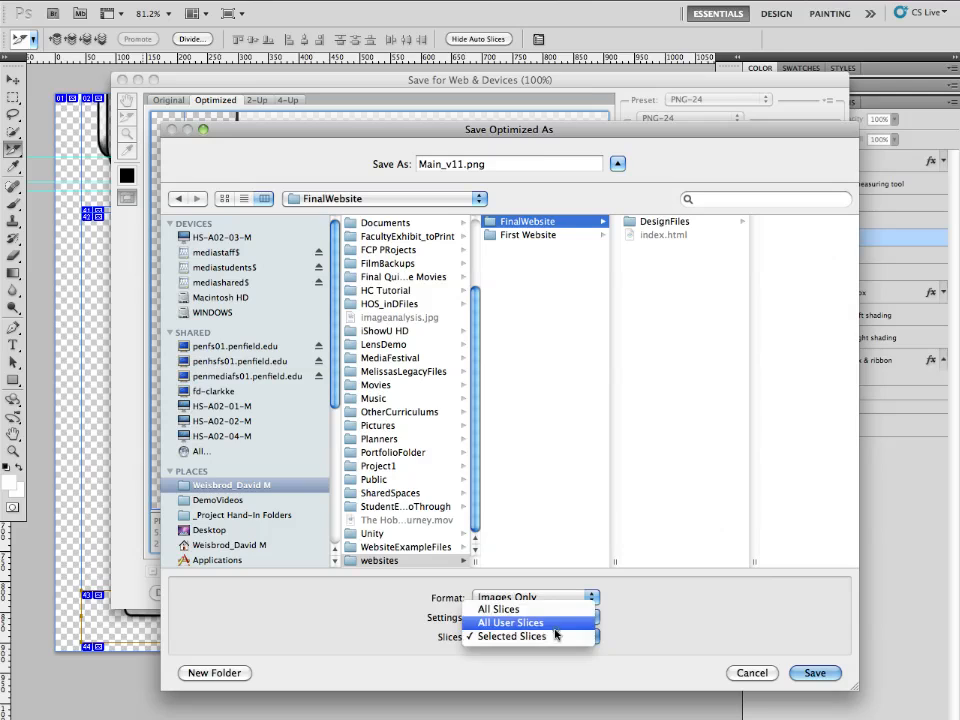
pyautogui.click(555, 636)
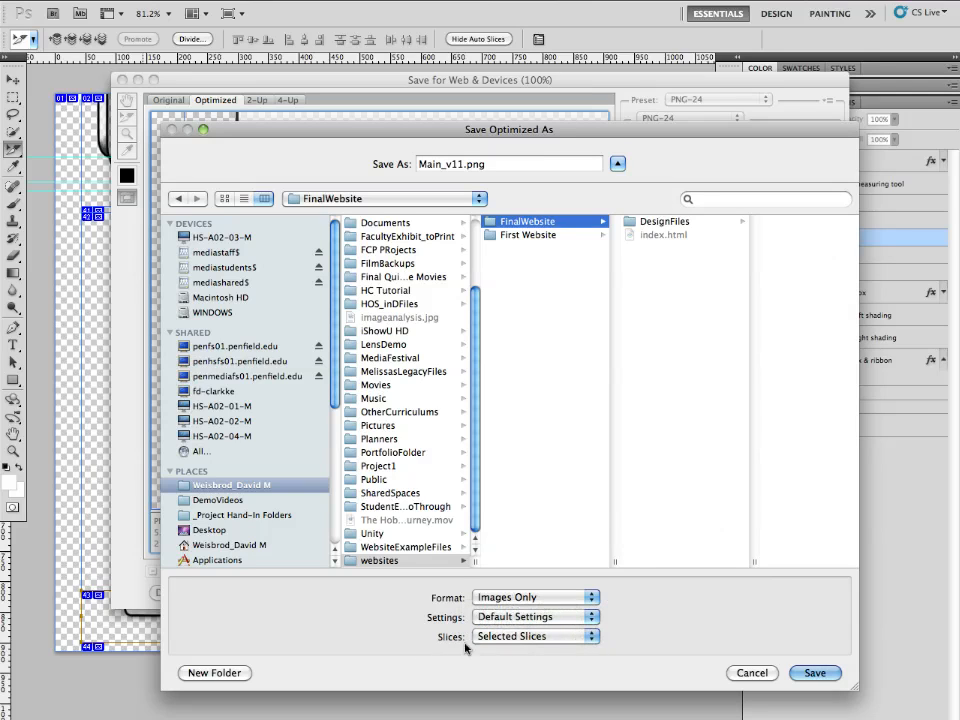
pyautogui.click(530, 636)
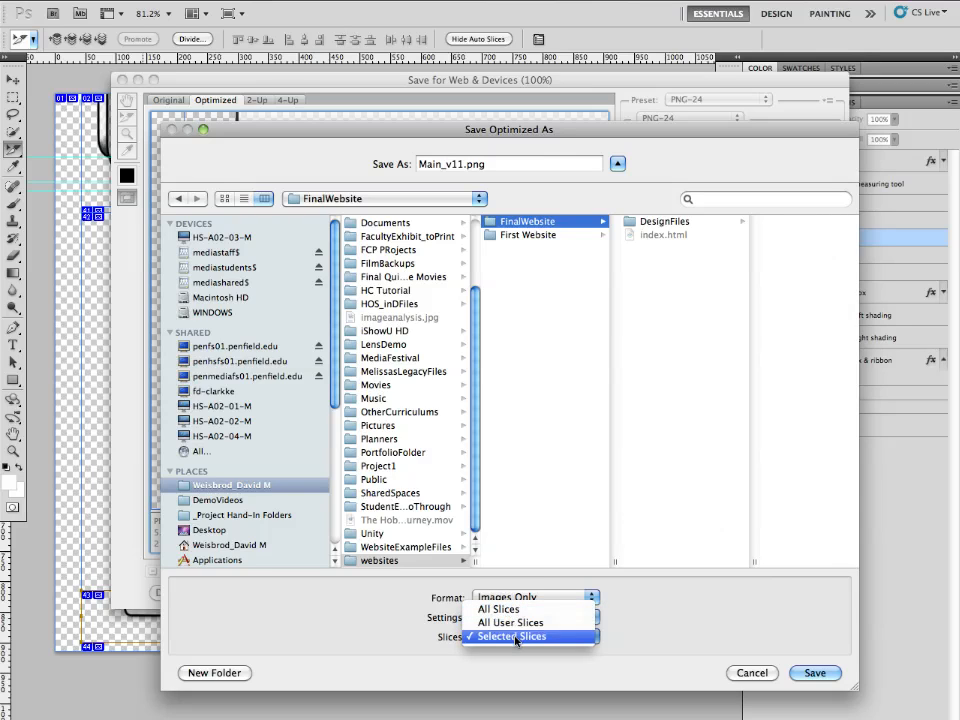
pyautogui.click(515, 637)
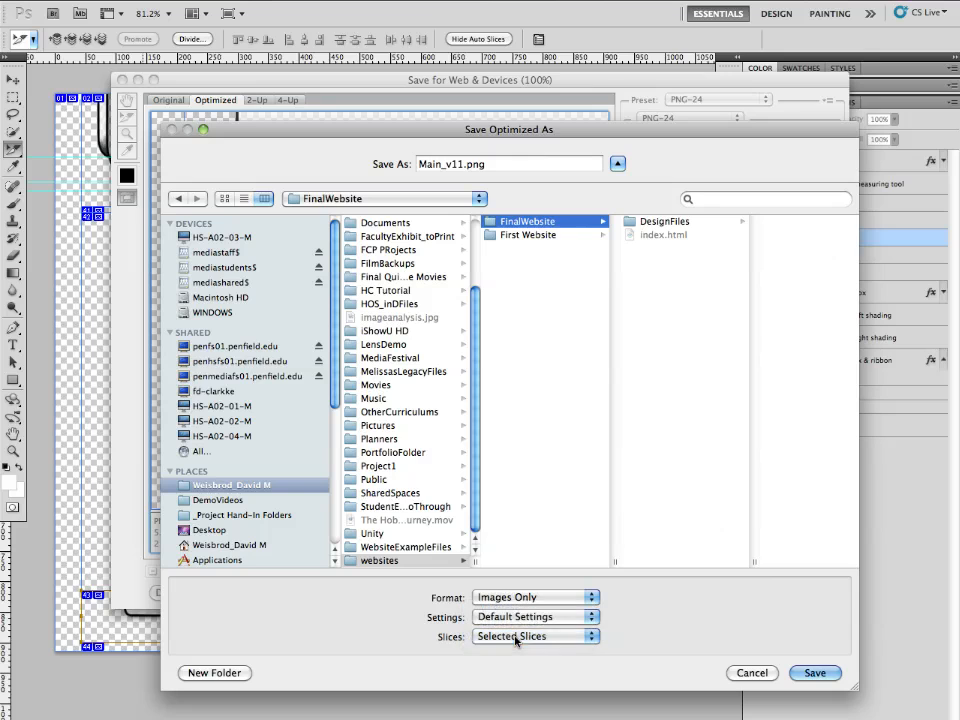
pyautogui.click(815, 673)
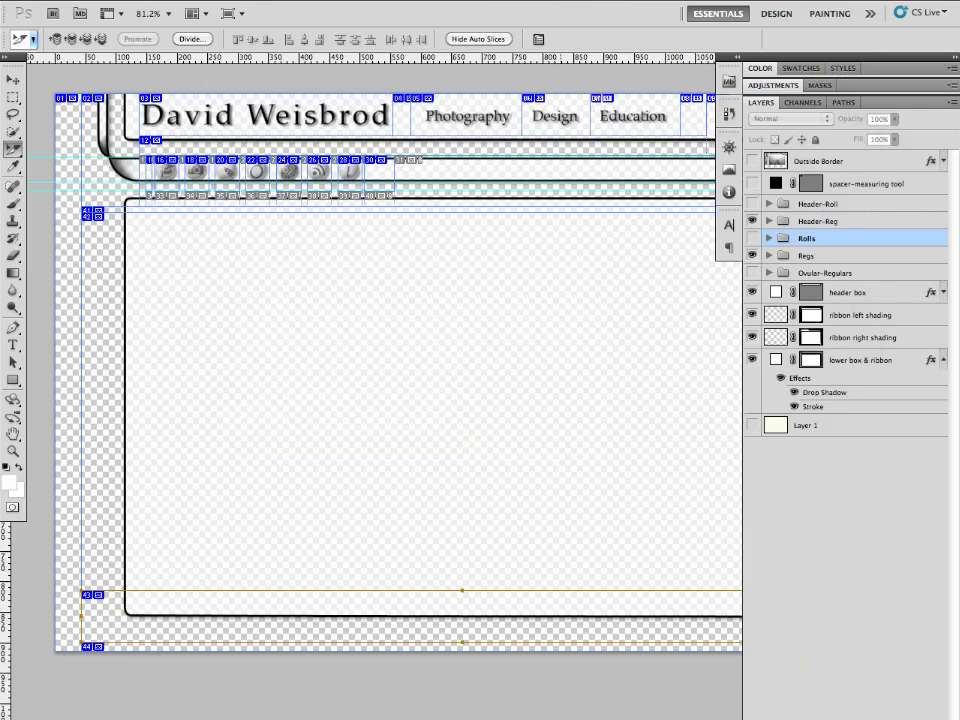
# Step: Switch to Dreamweaver, reveal the Final Website site folder in Finder and examine the contents of its images folder
pyautogui.click(497, 699)
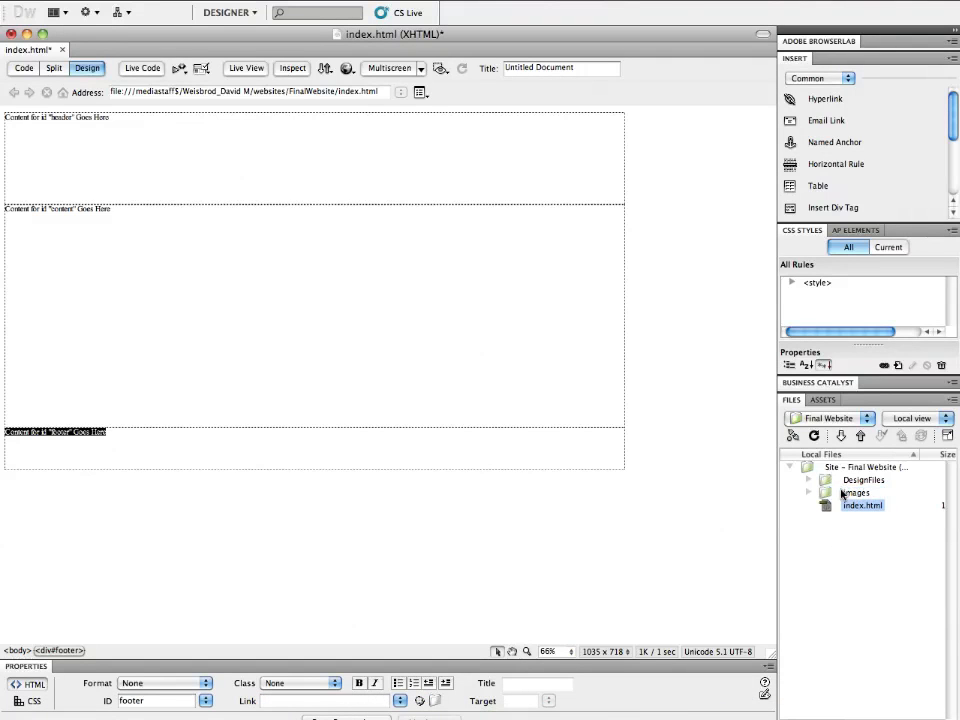
pyautogui.click(826, 494)
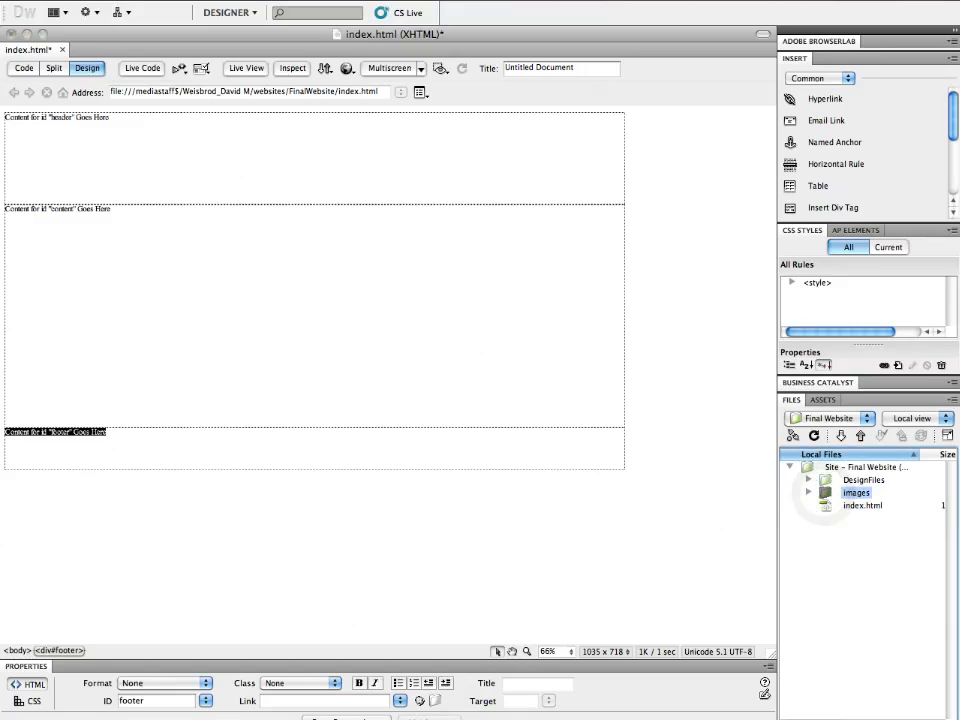
pyautogui.click(810, 470)
pyautogui.rightClick(810, 470)
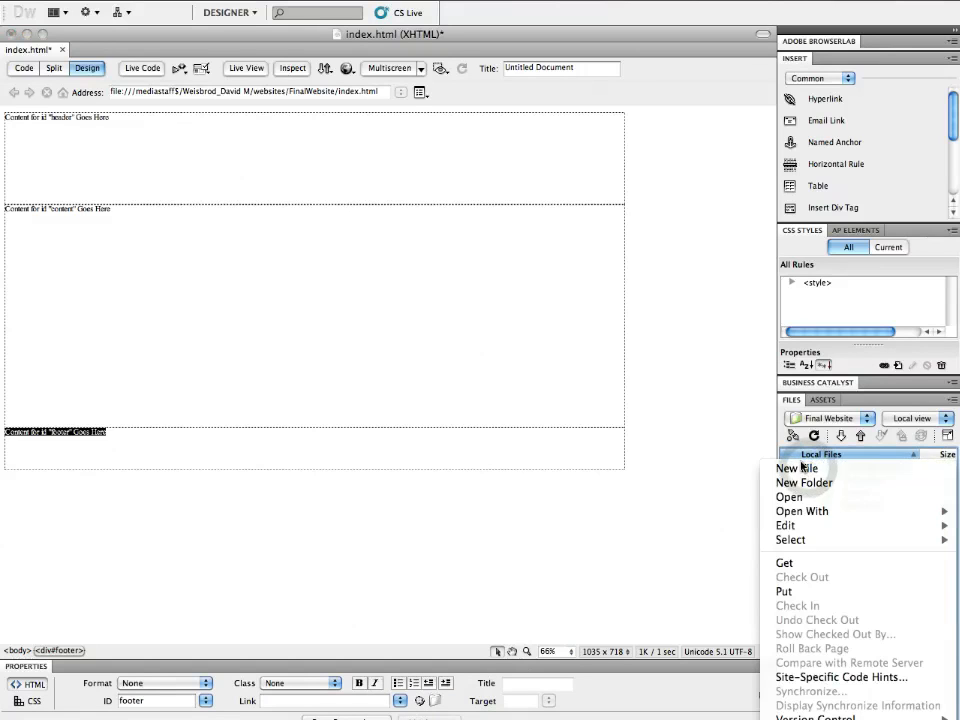
pyautogui.moveTo(831, 513)
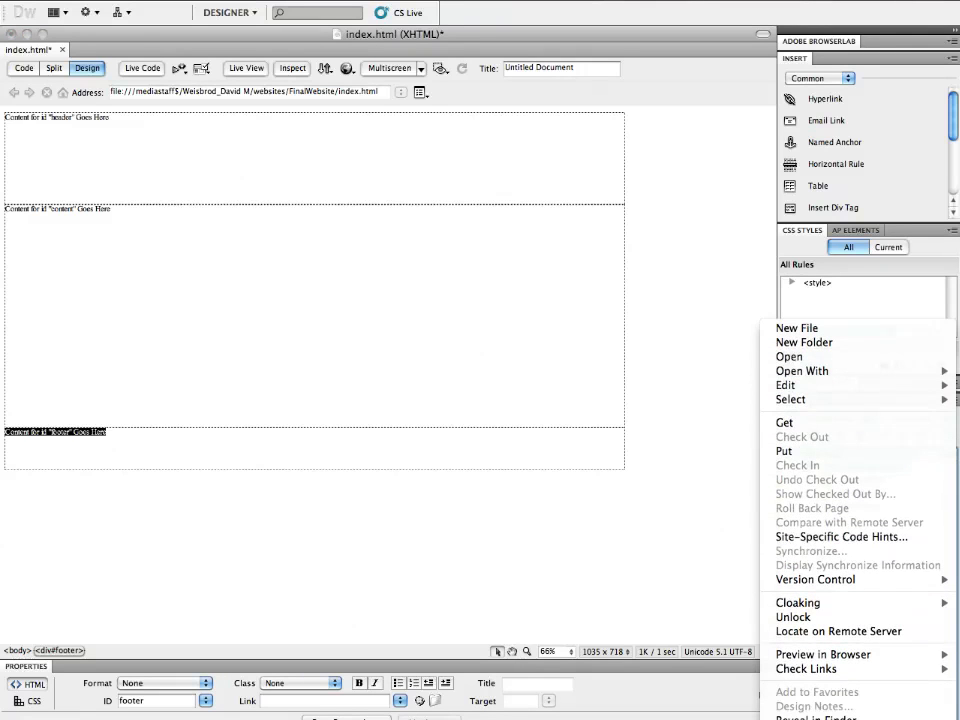
pyautogui.click(816, 718)
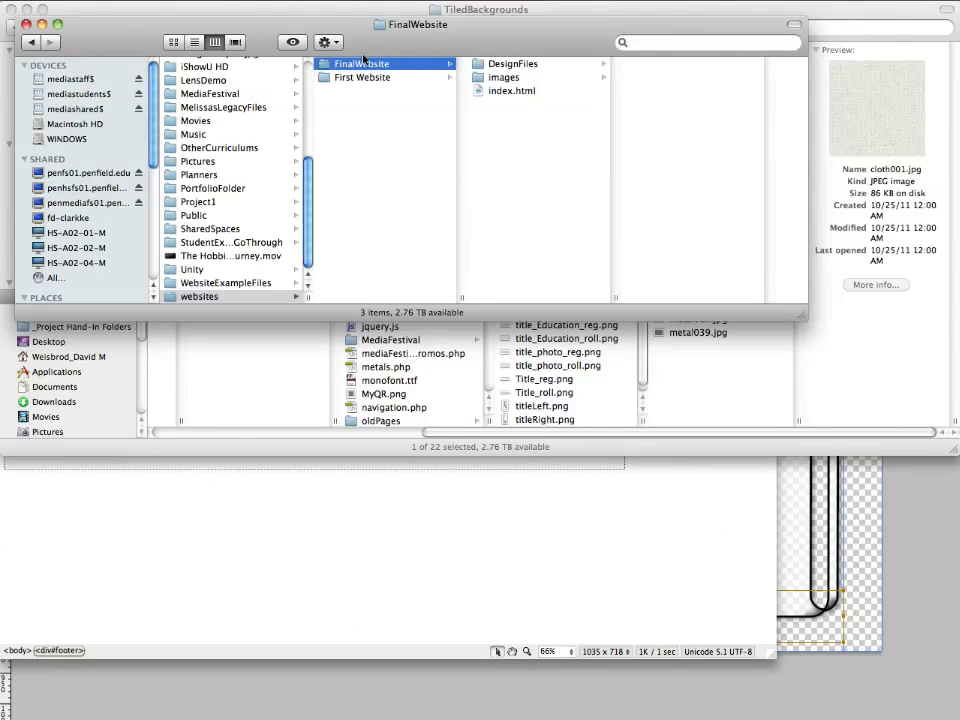
pyautogui.click(516, 79)
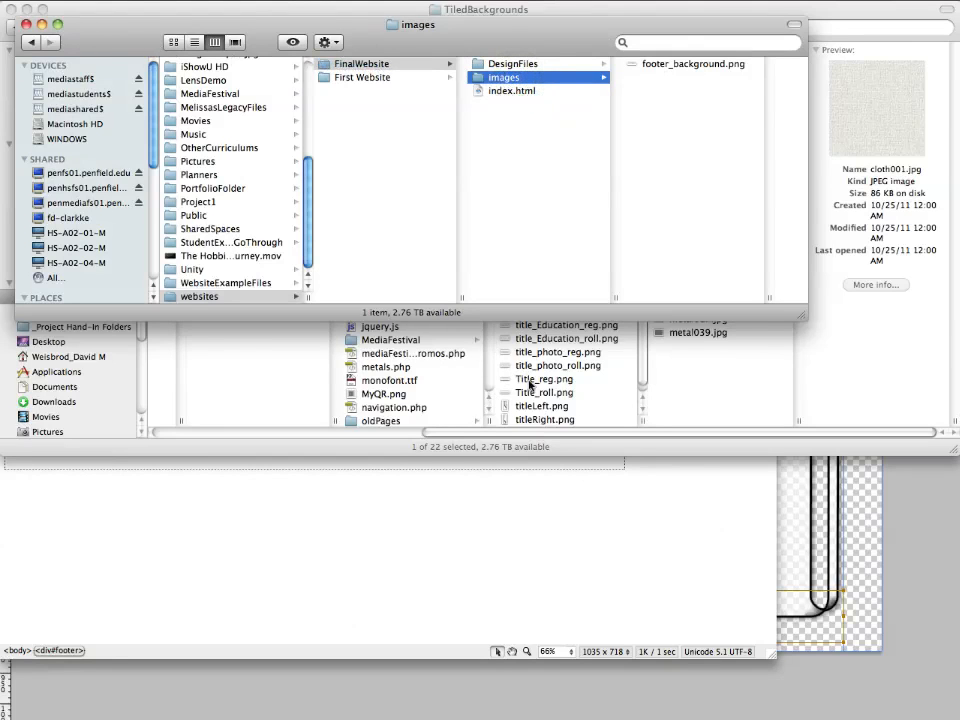
# Step: Close the TiledBackgrounds Finder window and return to the index.html page in Dreamweaver
pyautogui.click(558, 444)
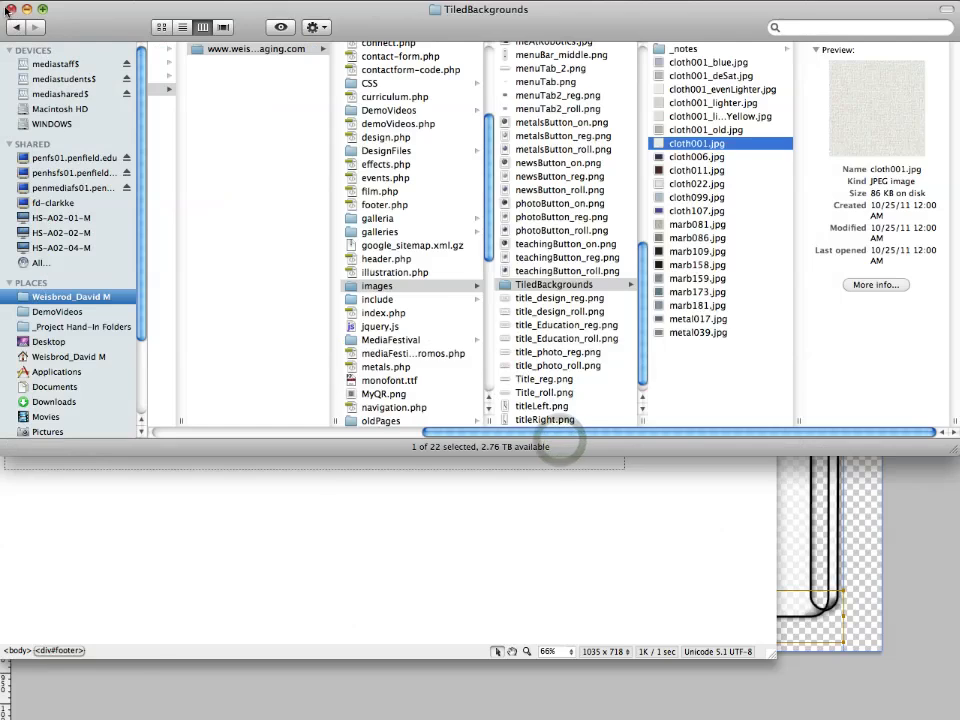
pyautogui.click(10, 9)
pyautogui.click(659, 601)
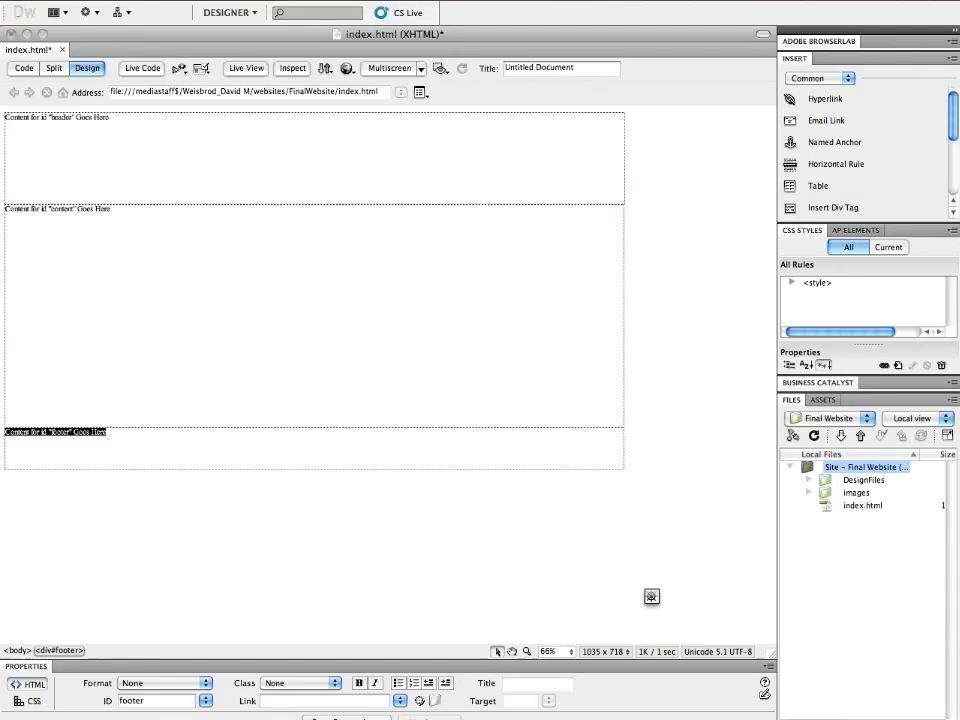
# Step: Select the footer div, expand the page's style rules and enlarge the area that lists them
pyautogui.click(563, 459)
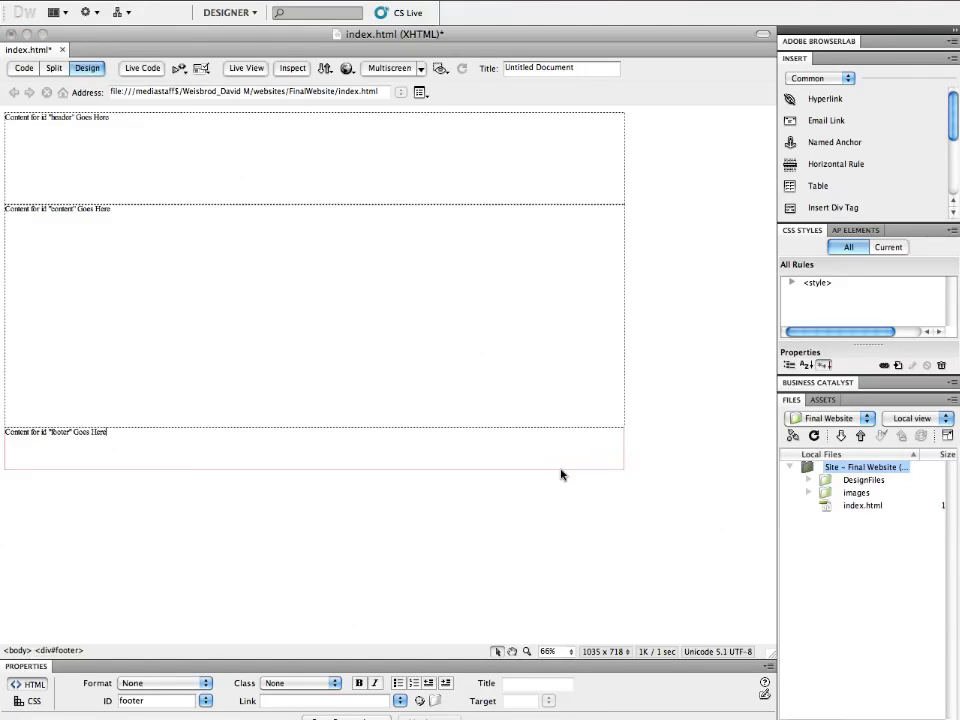
pyautogui.click(561, 474)
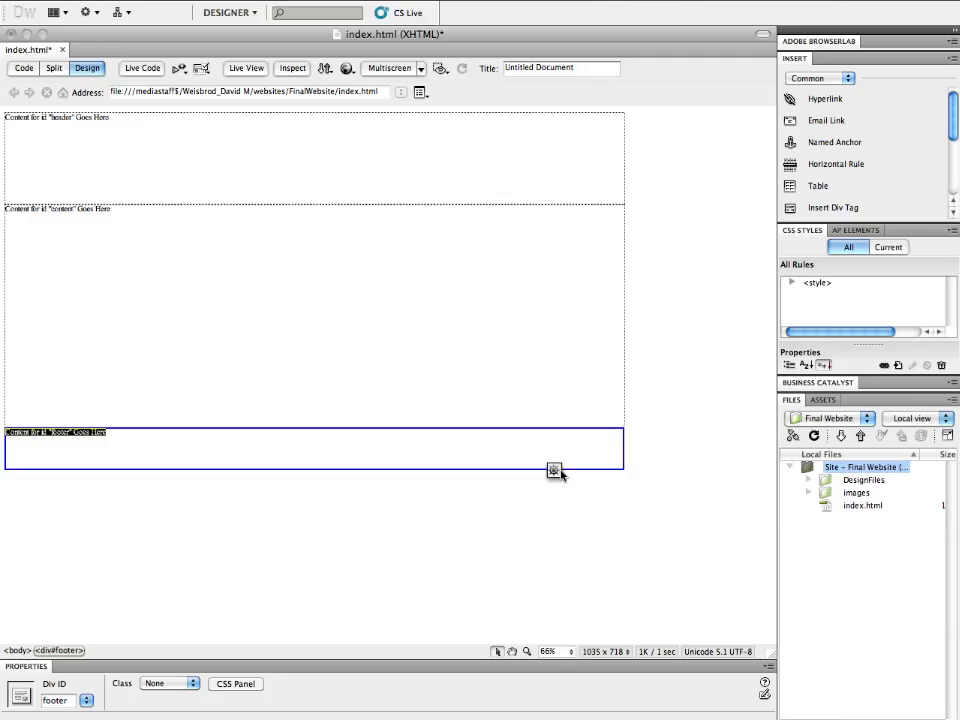
pyautogui.click(789, 283)
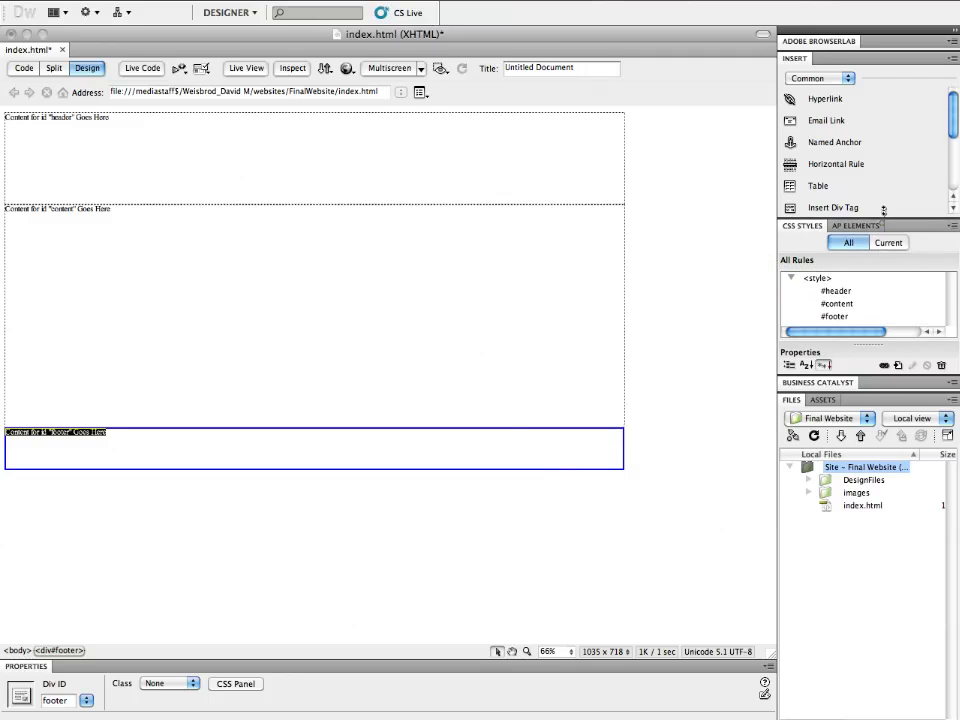
pyautogui.moveTo(879, 224); pyautogui.dragTo(862, 150)
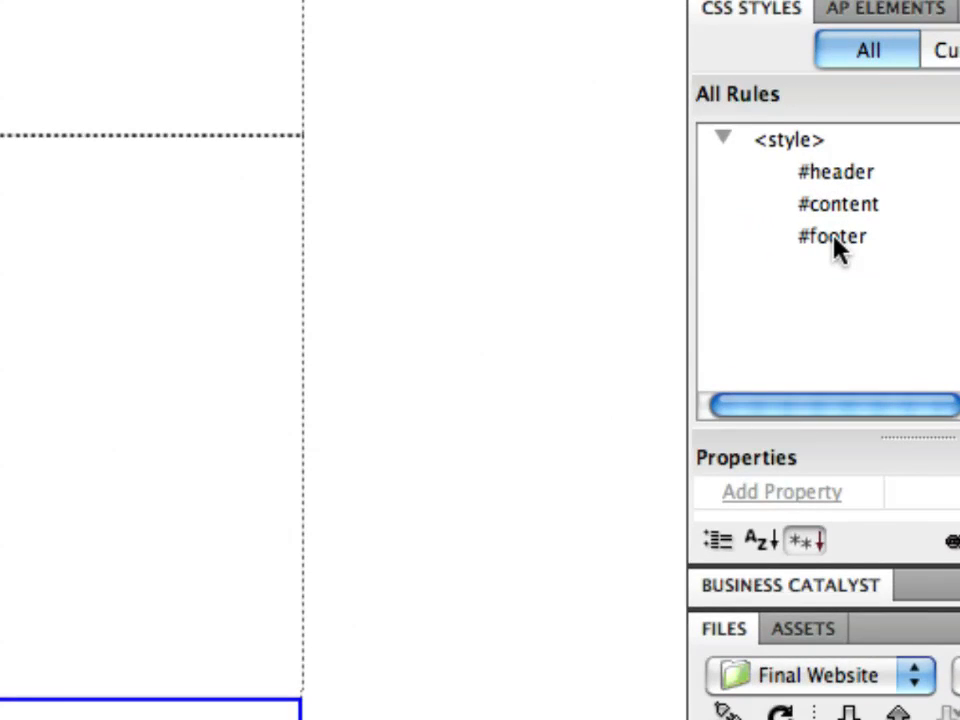
# Step: Set images/footer_background.png as the background image of the #footer CSS rule and apply it to the page
pyautogui.click(836, 240)
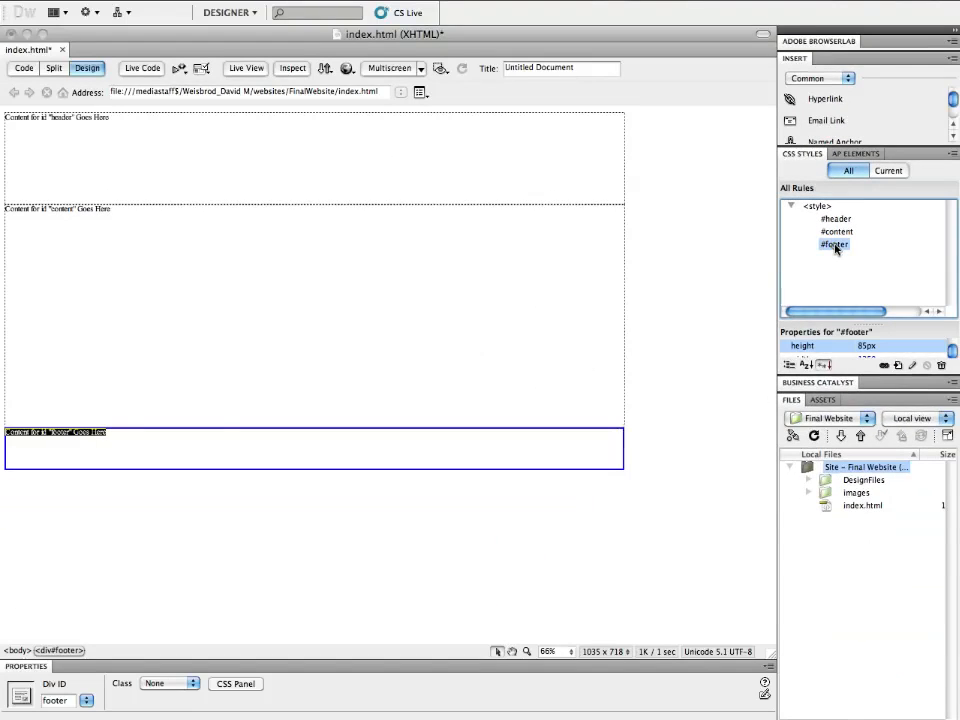
pyautogui.doubleClick(836, 246)
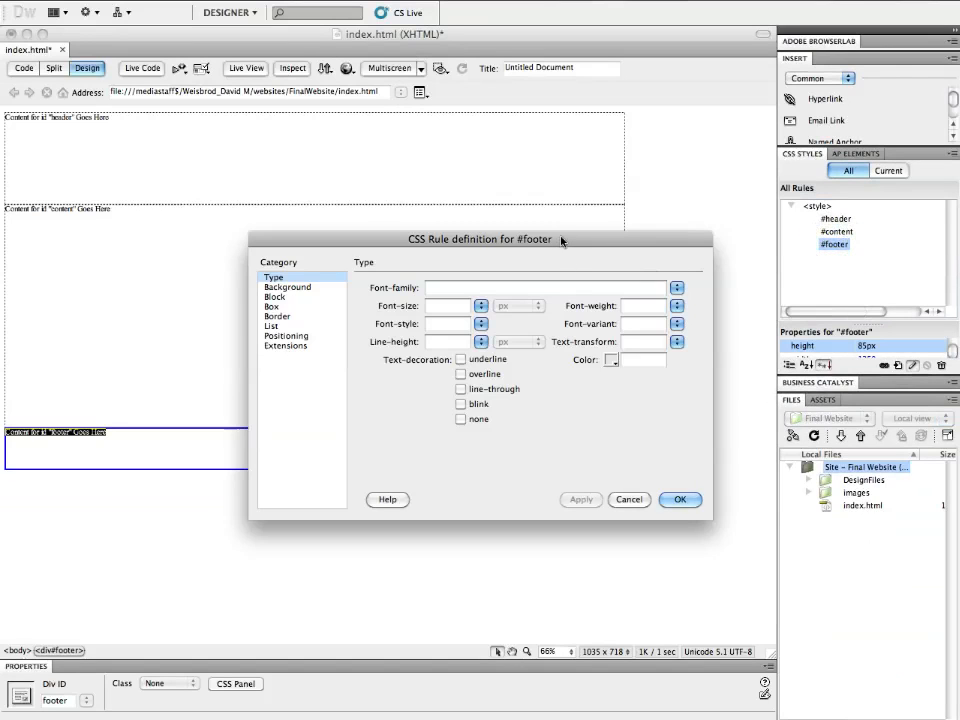
pyautogui.moveTo(564, 240); pyautogui.dragTo(541, 227)
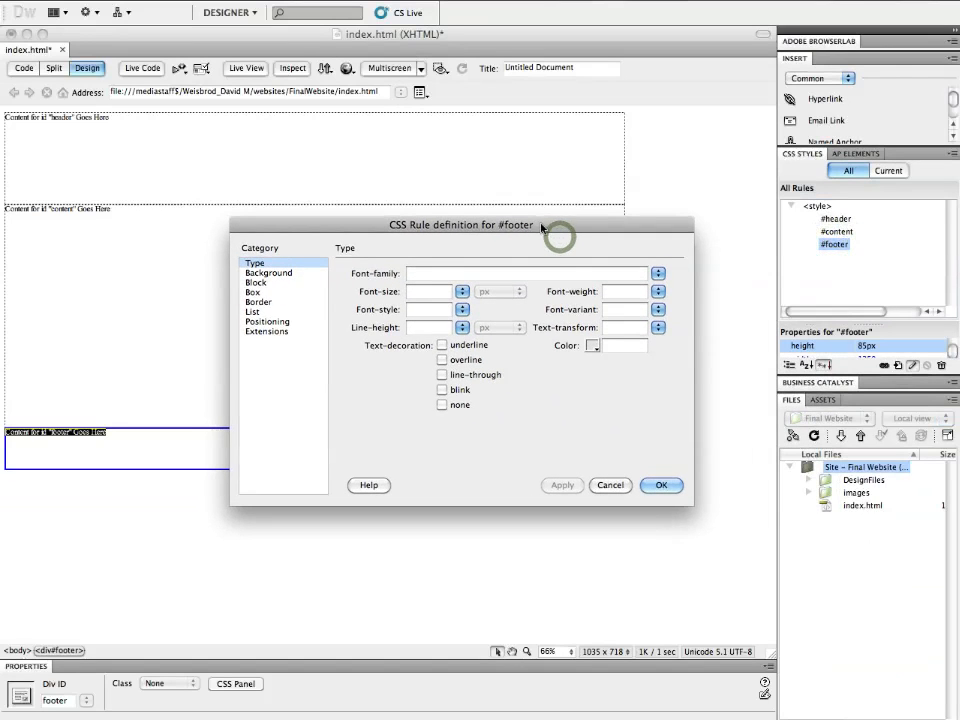
pyautogui.click(277, 277)
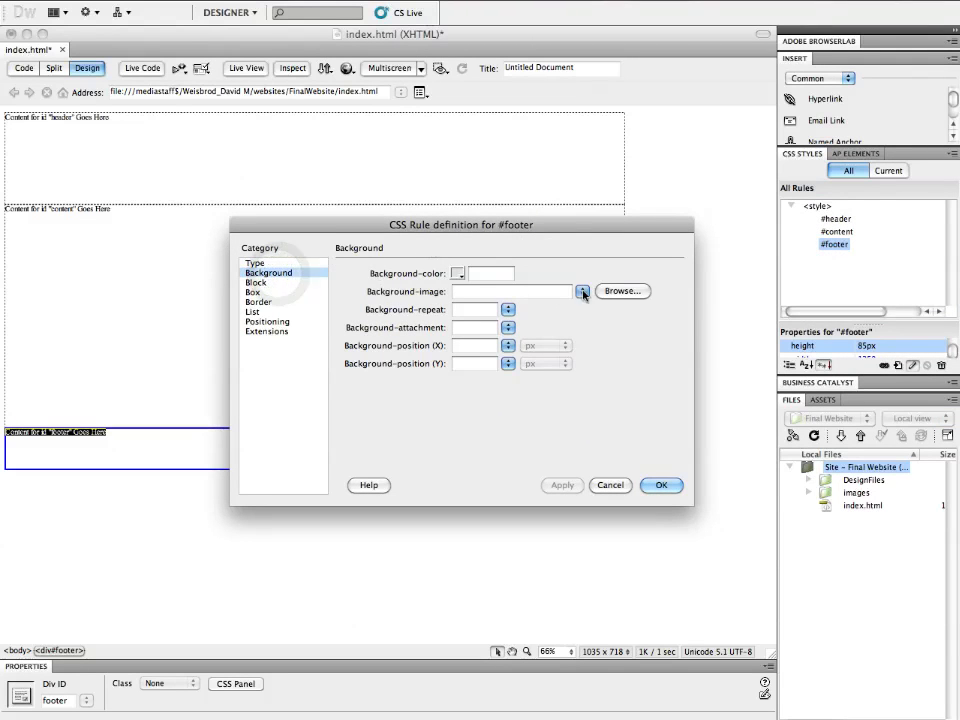
pyautogui.click(624, 292)
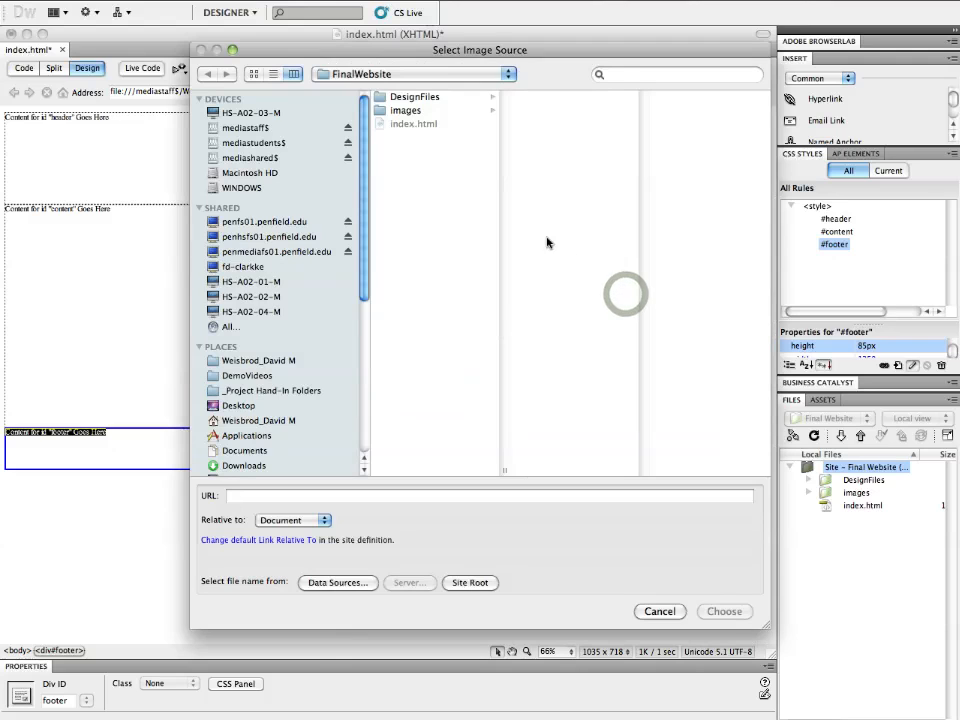
pyautogui.click(405, 110)
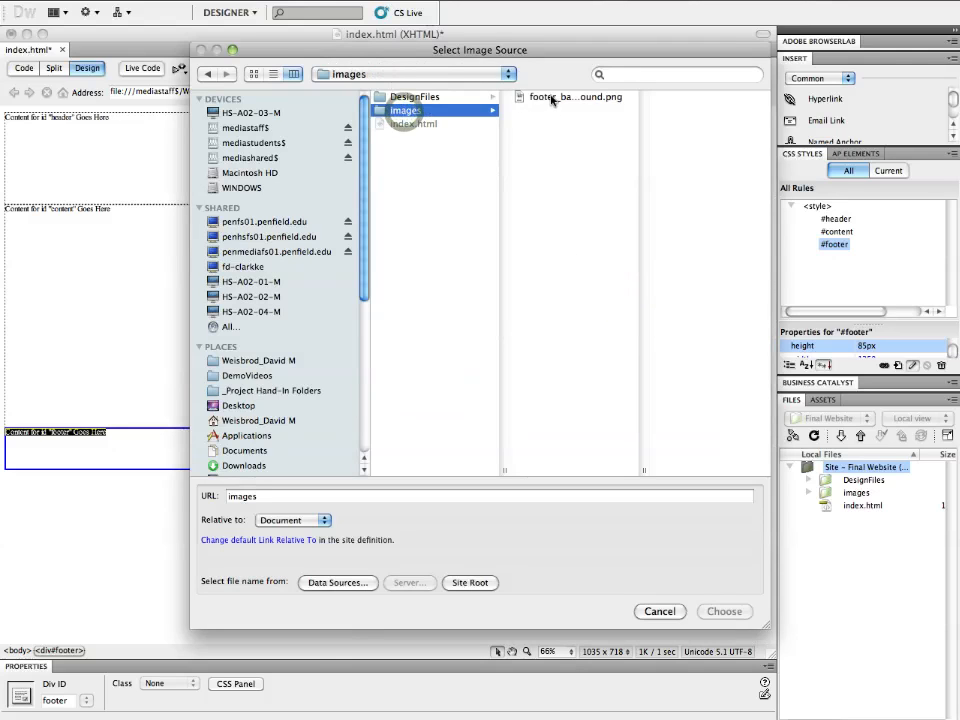
pyautogui.click(552, 97)
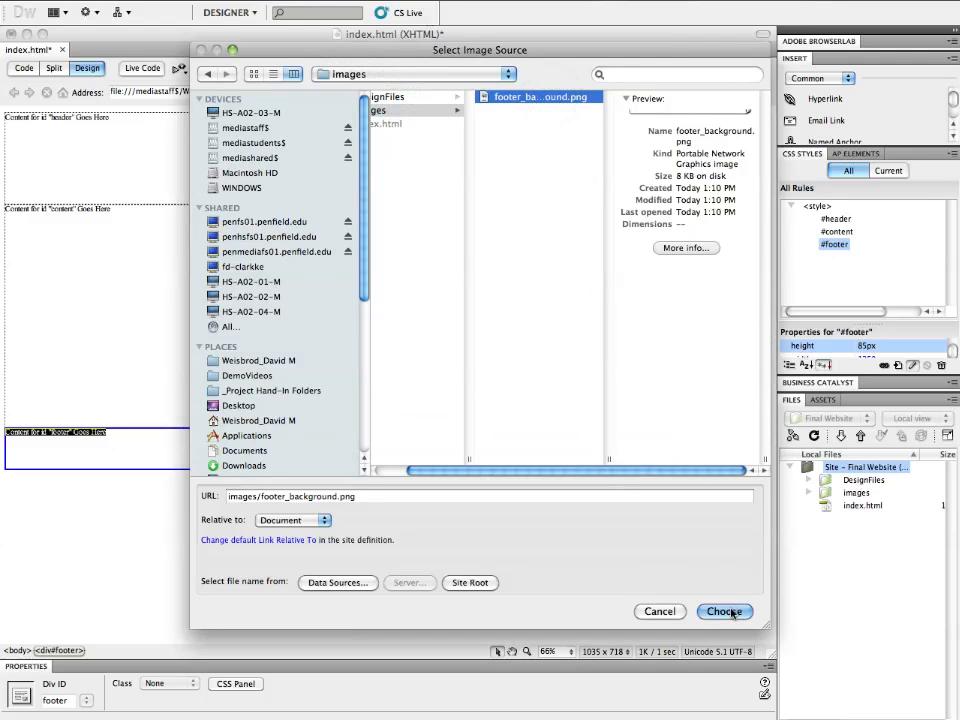
pyautogui.click(734, 609)
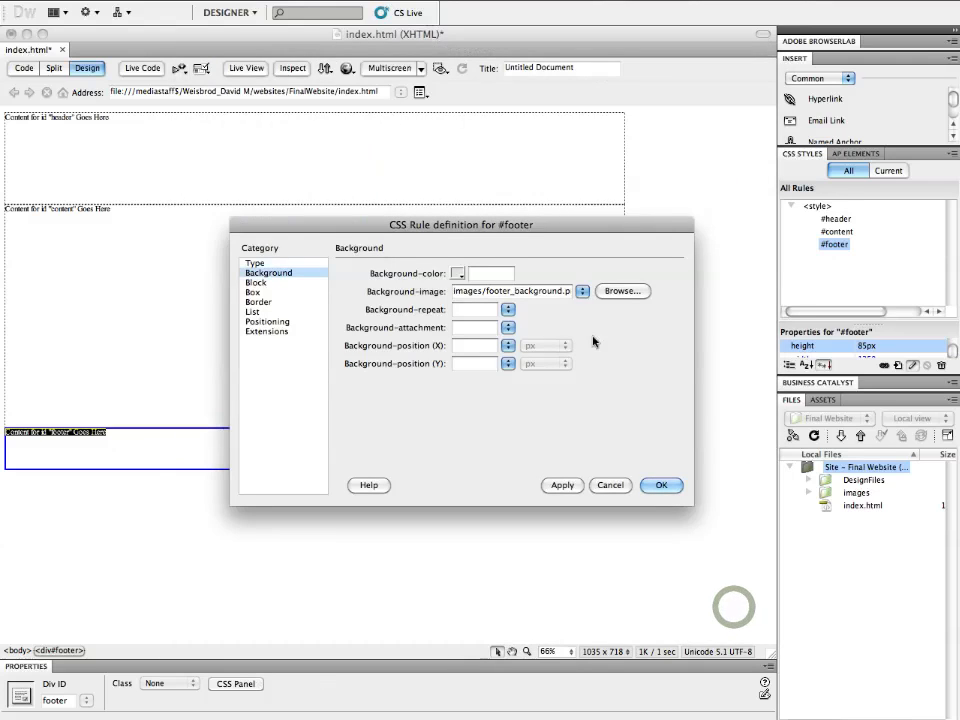
pyautogui.moveTo(496, 222); pyautogui.dragTo(771, 147)
pyautogui.click(838, 409)
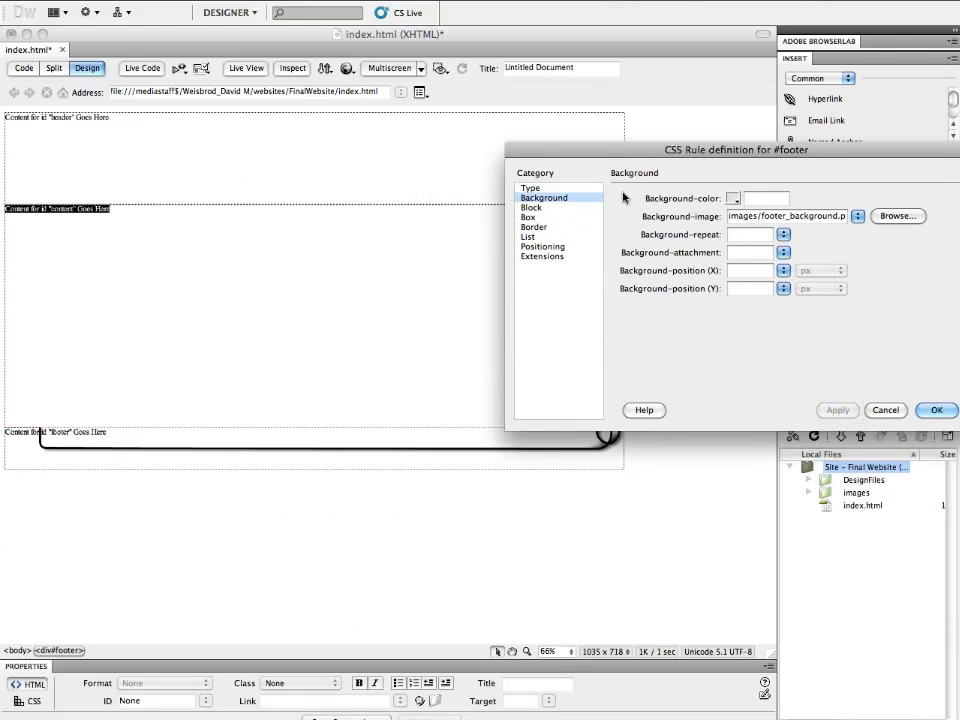
pyautogui.moveTo(741, 149); pyautogui.dragTo(659, 103)
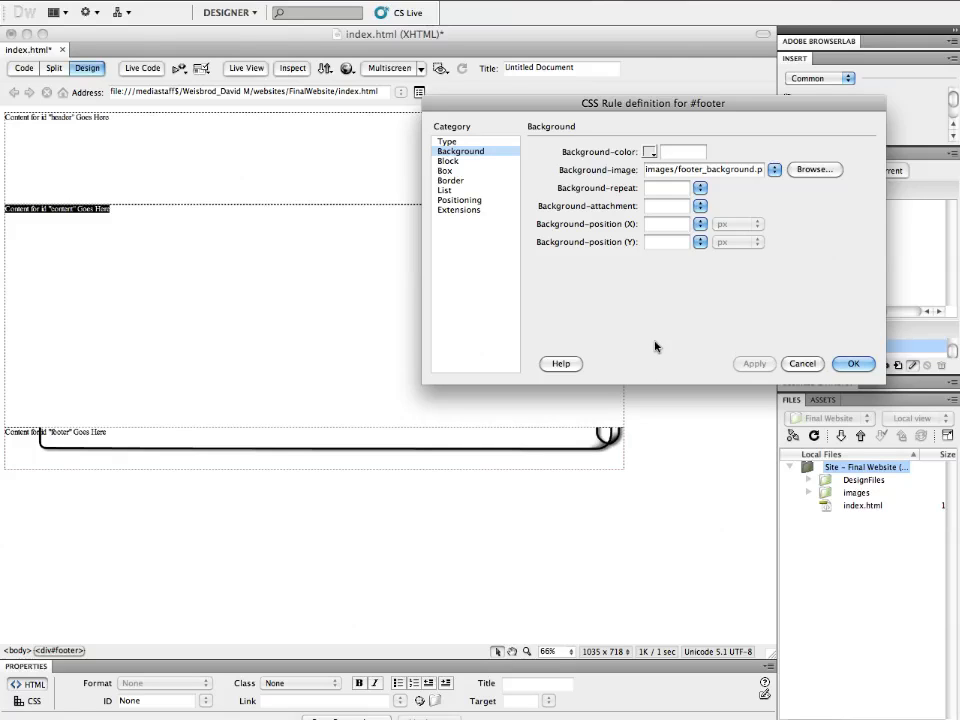
# Step: Set the footer background image to no-repeat with its vertical position at top, and apply the rule changes
pyautogui.click(700, 188)
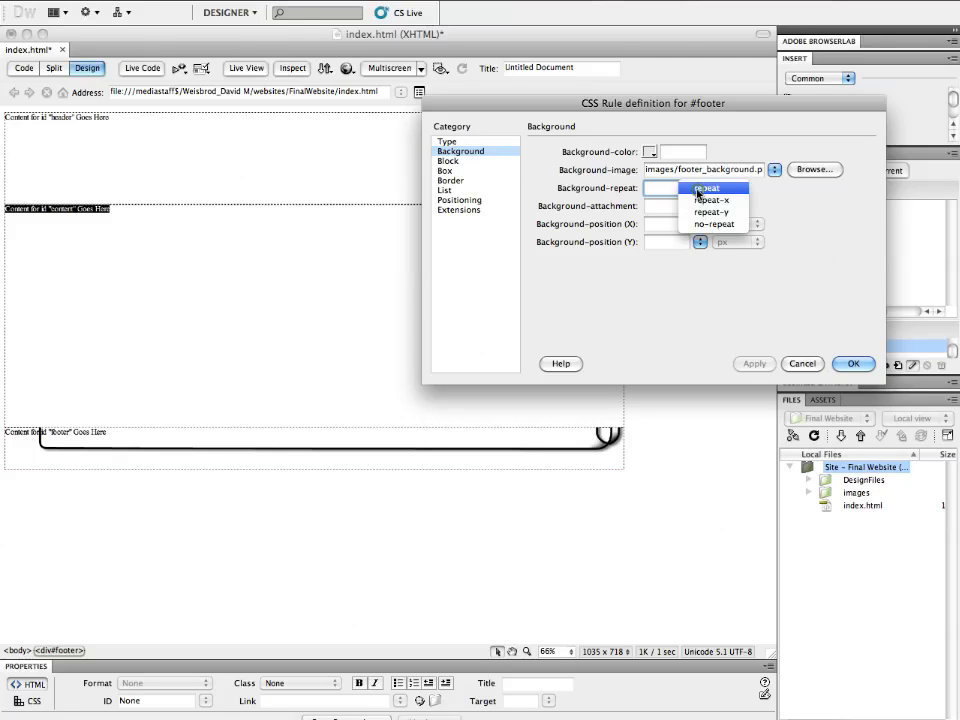
pyautogui.click(716, 224)
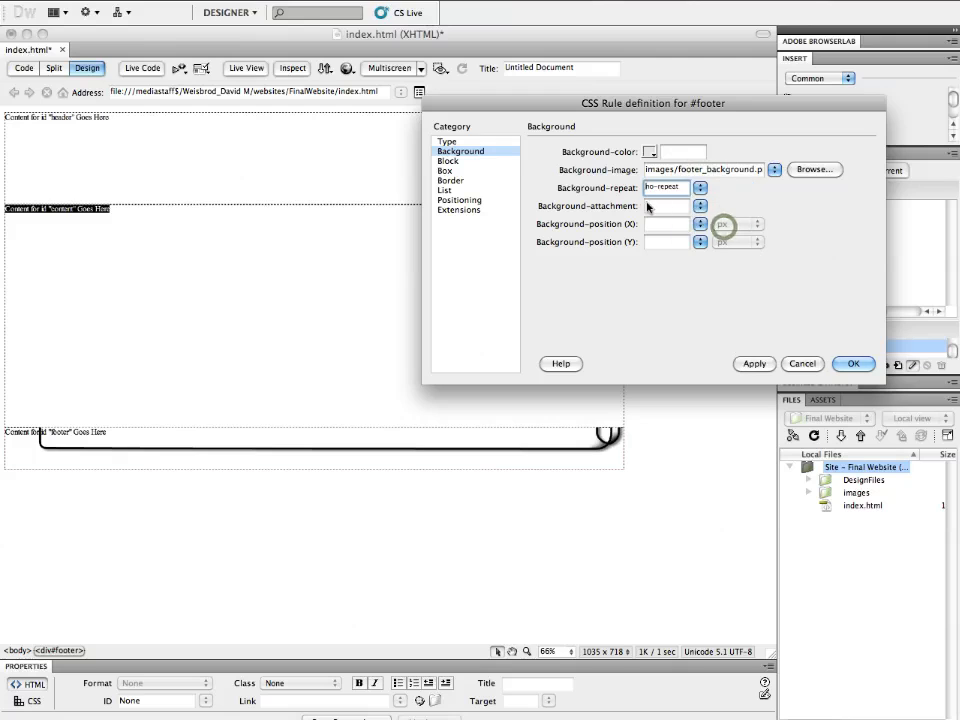
pyautogui.click(702, 227)
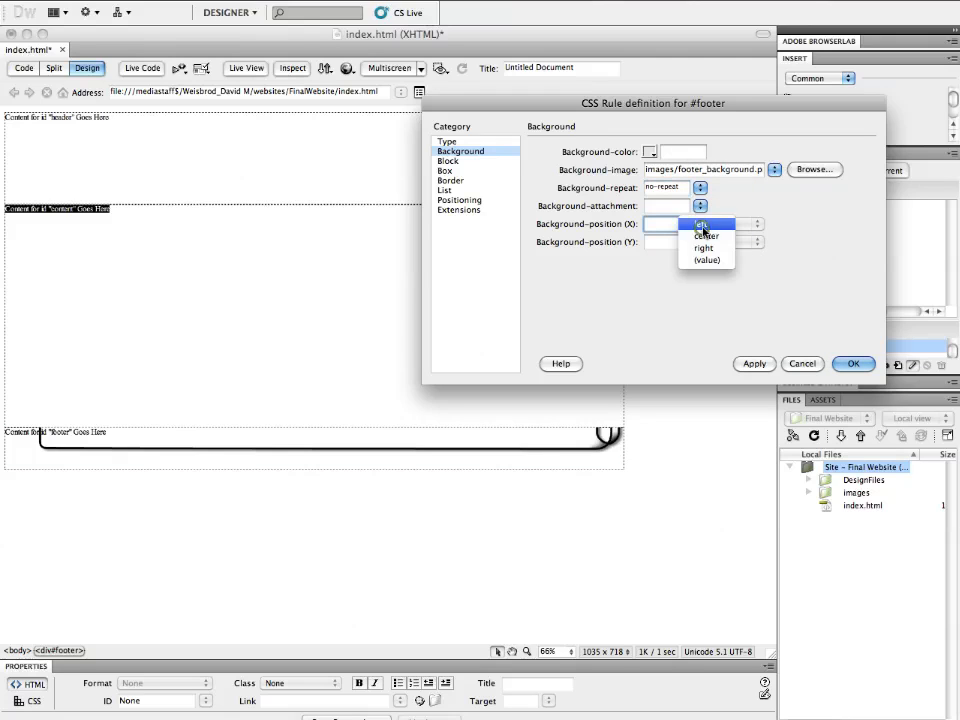
pyautogui.click(700, 225)
pyautogui.click(700, 242)
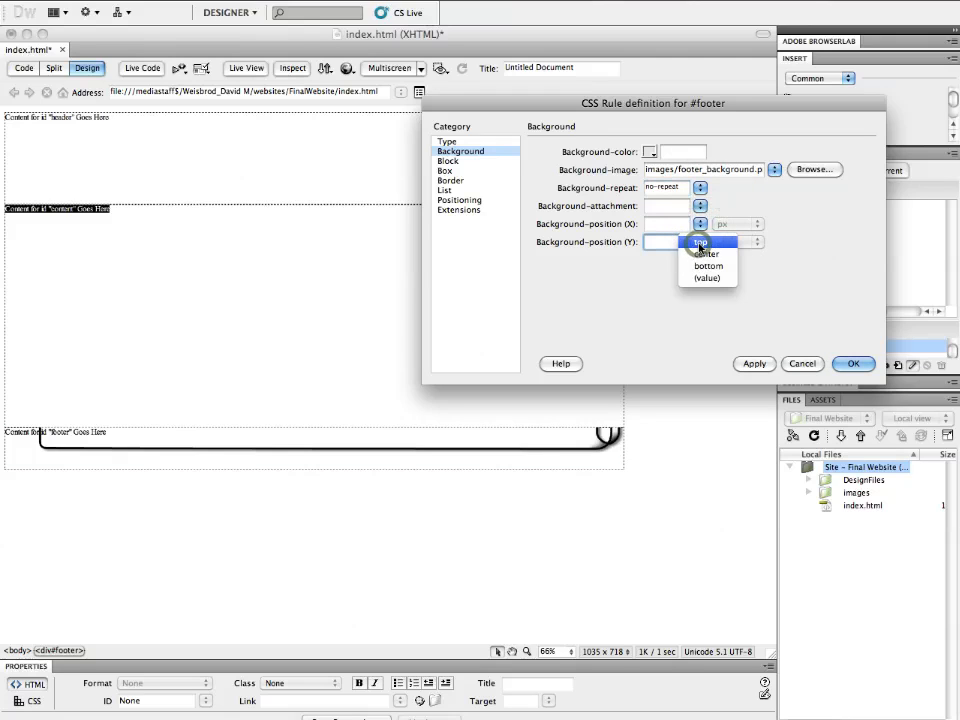
pyautogui.click(700, 243)
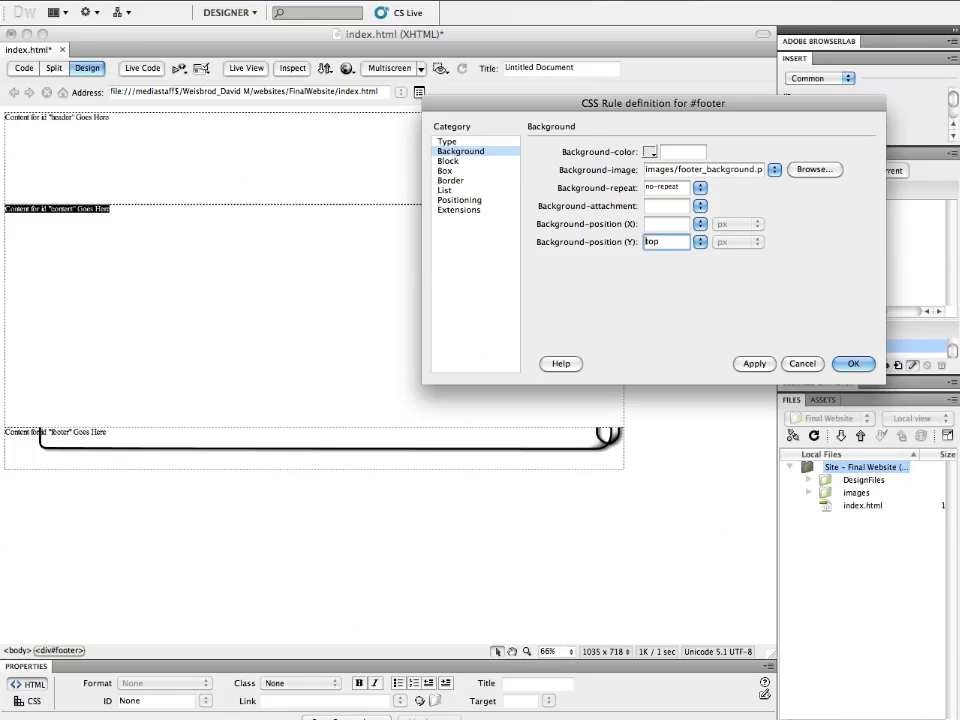
pyautogui.click(740, 363)
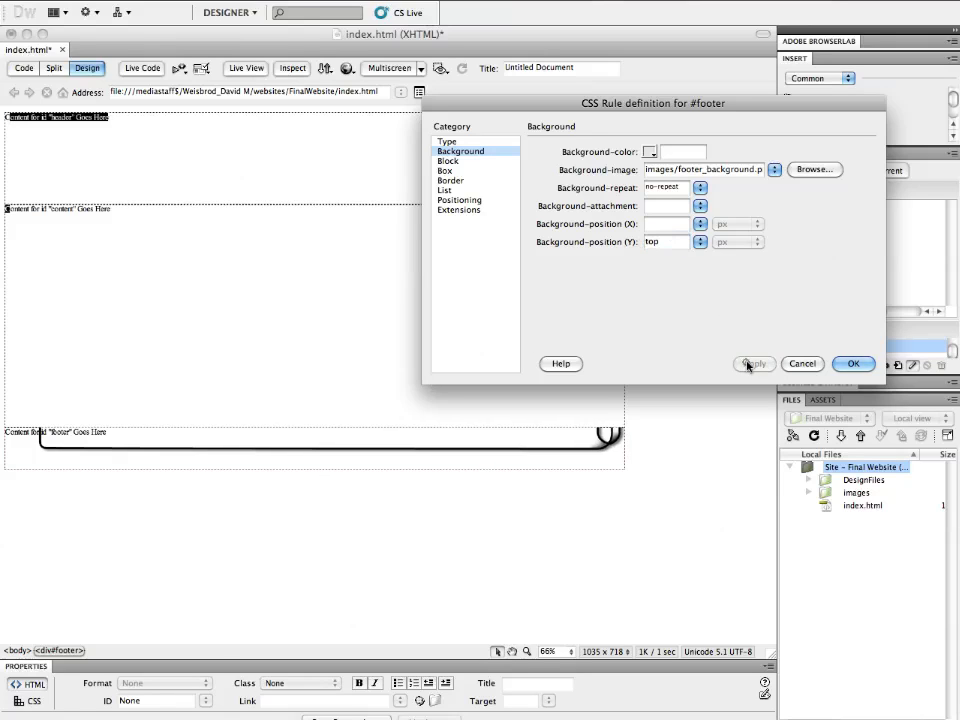
# Step: Set the footer background to repeat and the footer box height to 200 px, and apply both to the page
pyautogui.click(700, 187)
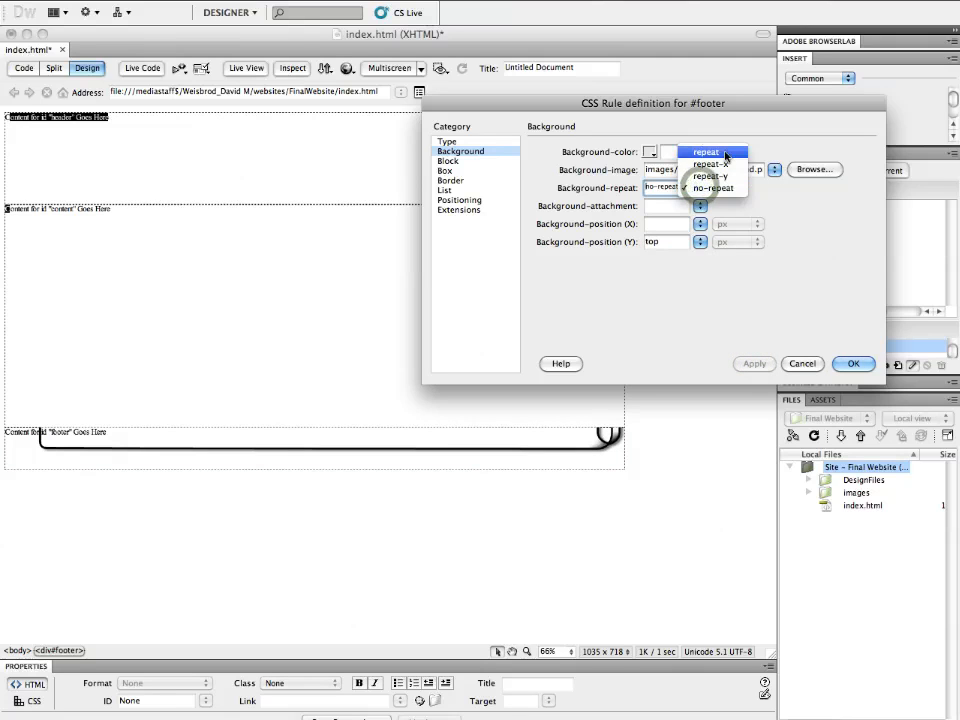
pyautogui.click(725, 153)
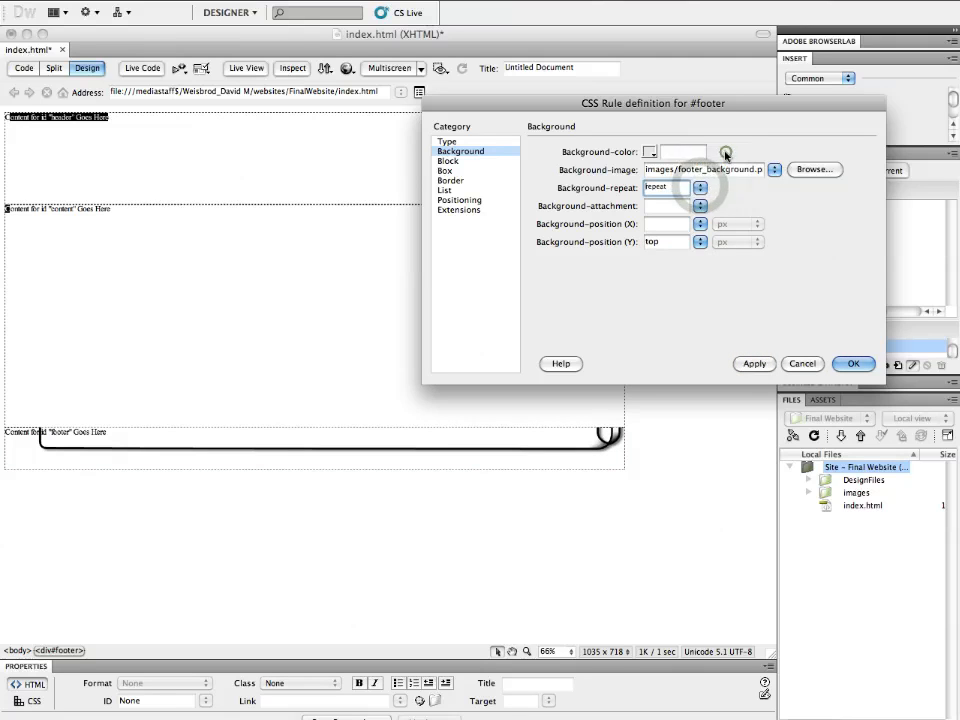
pyautogui.click(700, 241)
pyautogui.click(781, 236)
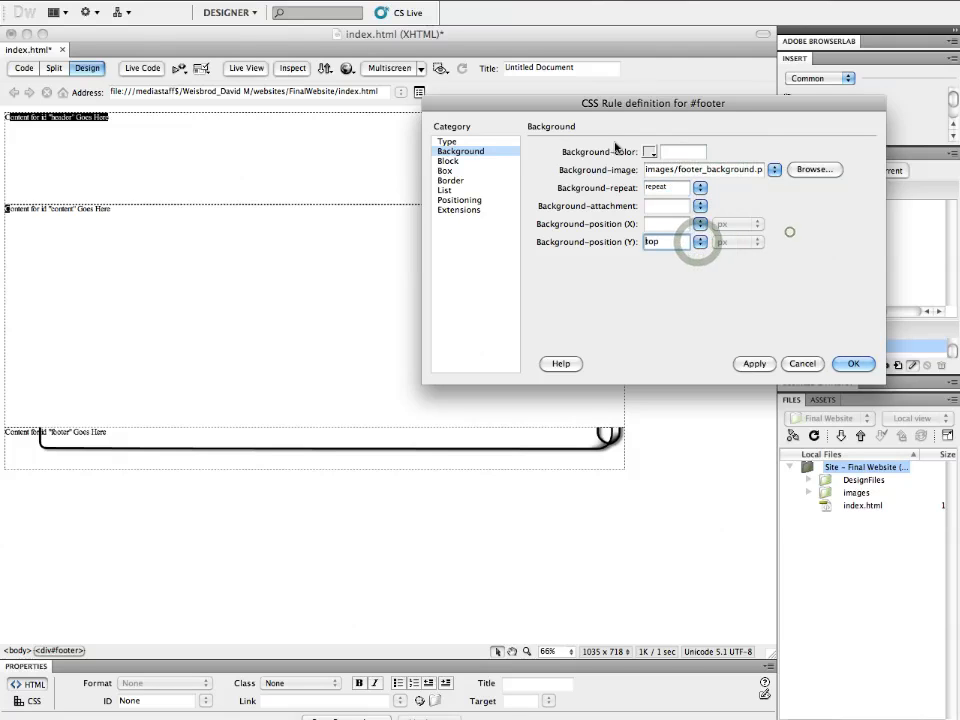
pyautogui.click(445, 170)
pyautogui.click(598, 178)
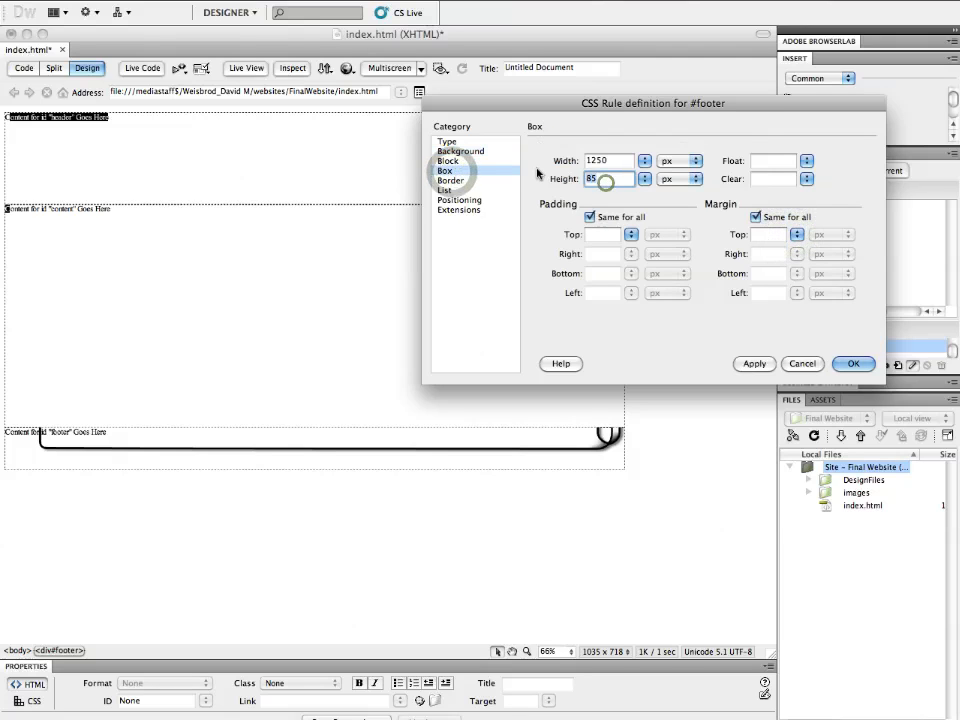
pyautogui.write('200')
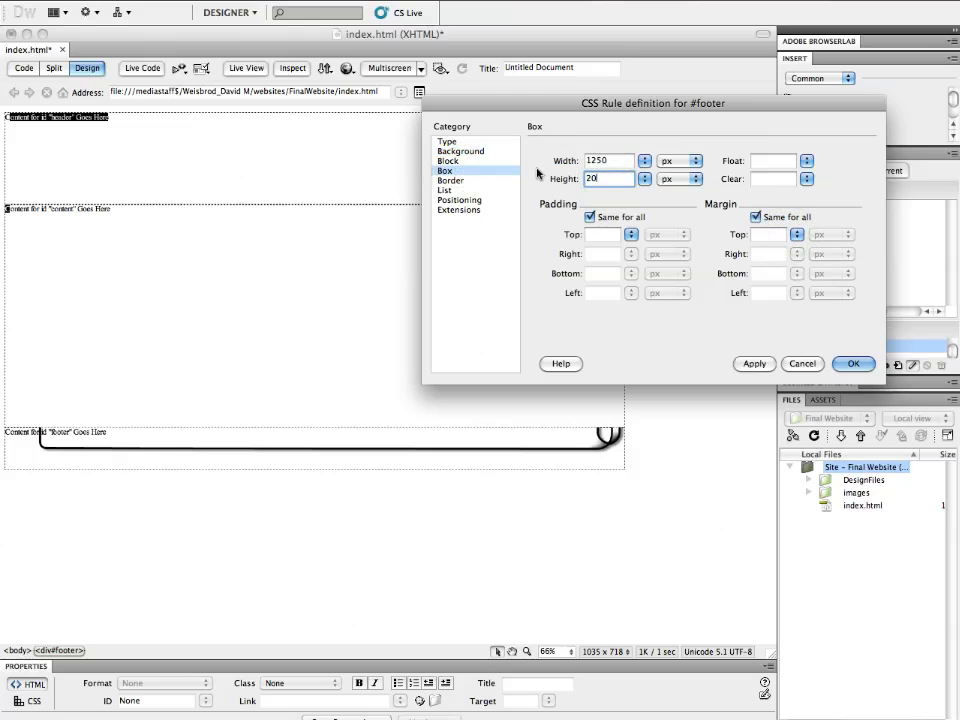
pyautogui.click(755, 364)
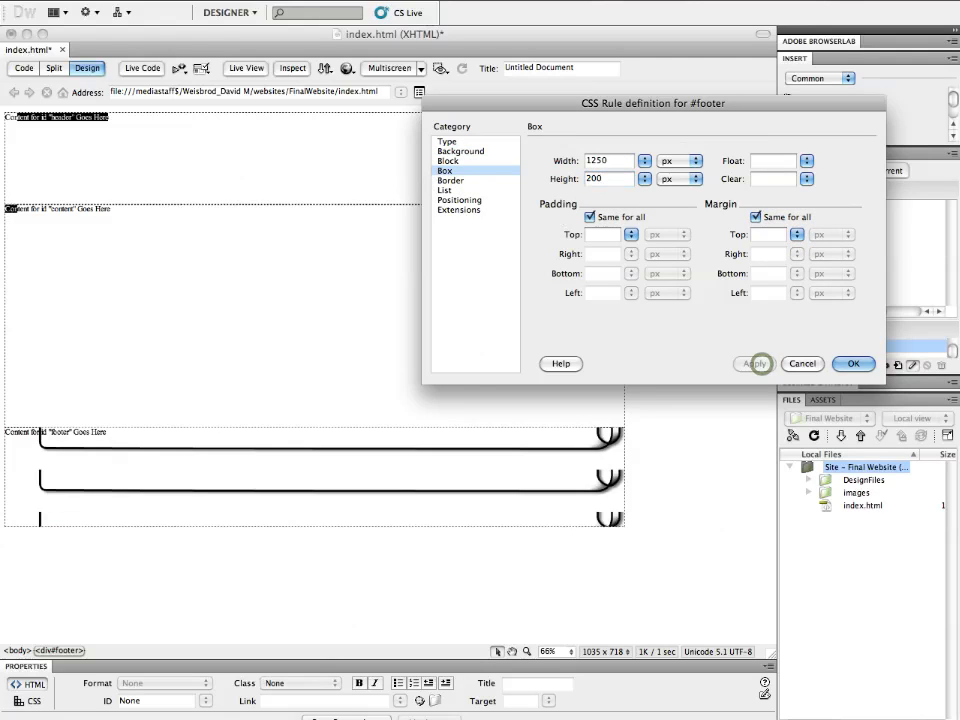
# Step: Set the footer box height to 85 px and its background to no-repeat, then apply and accept the #footer rule
pyautogui.doubleClick(618, 180)
pyautogui.write('85')
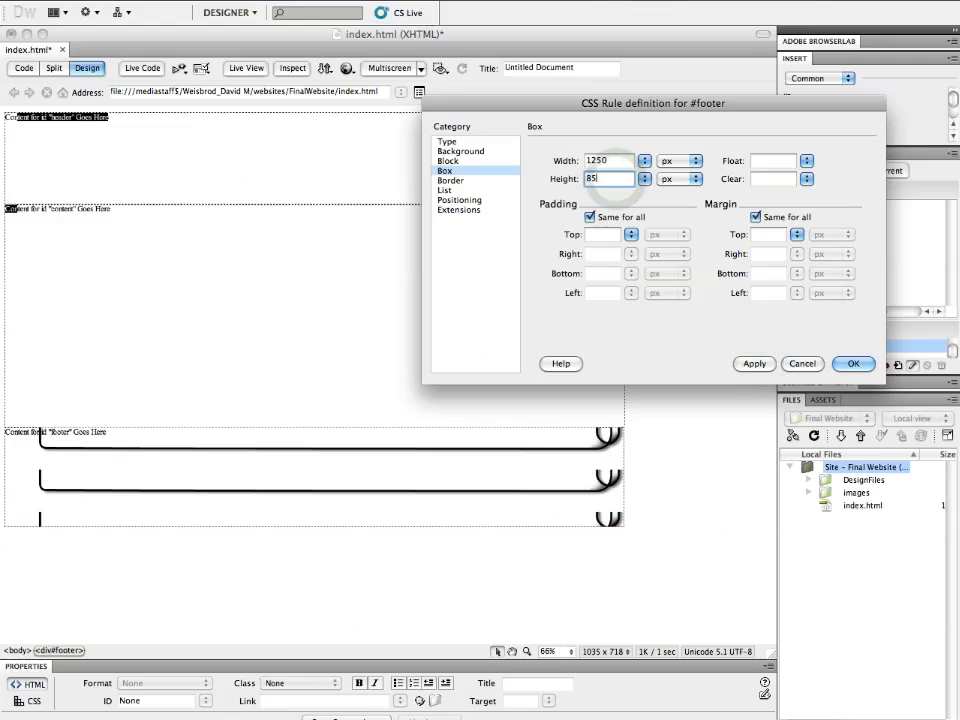
pyautogui.click(756, 364)
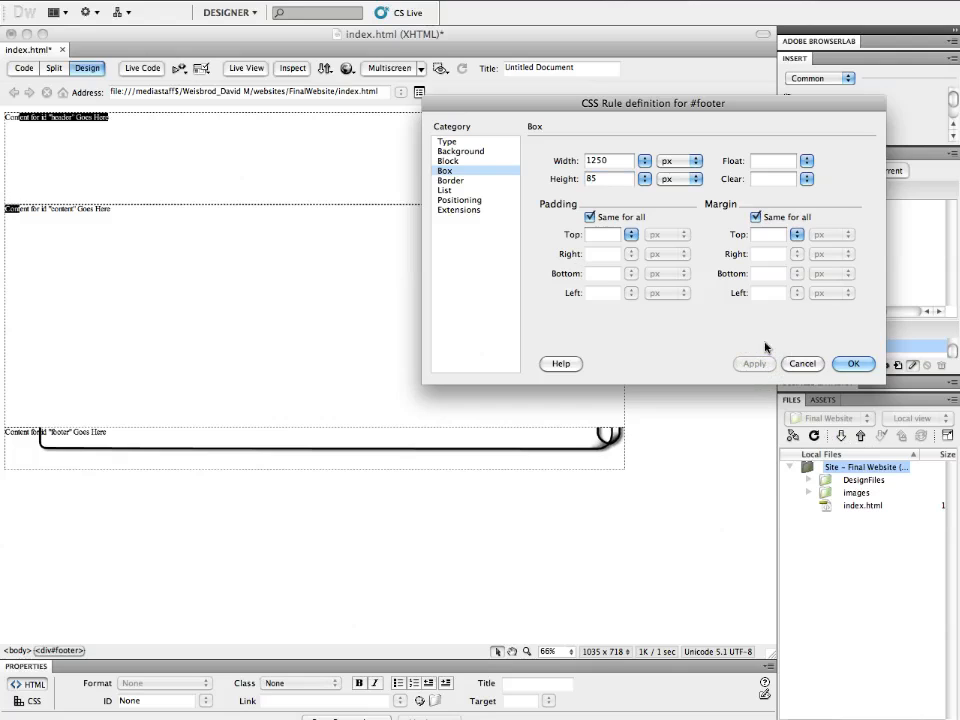
pyautogui.click(482, 154)
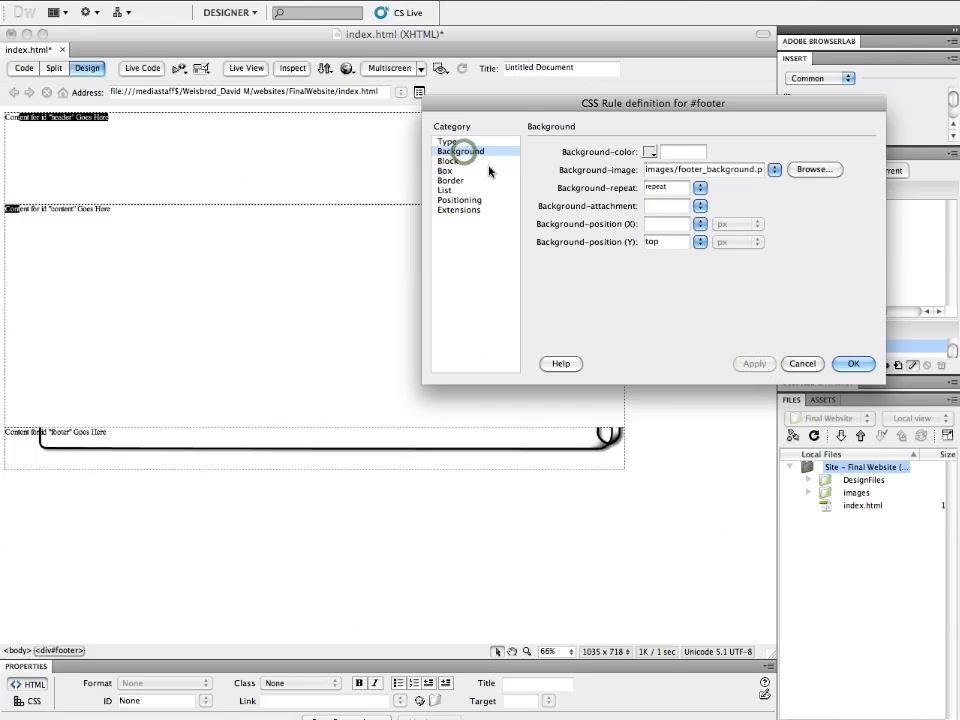
pyautogui.click(698, 188)
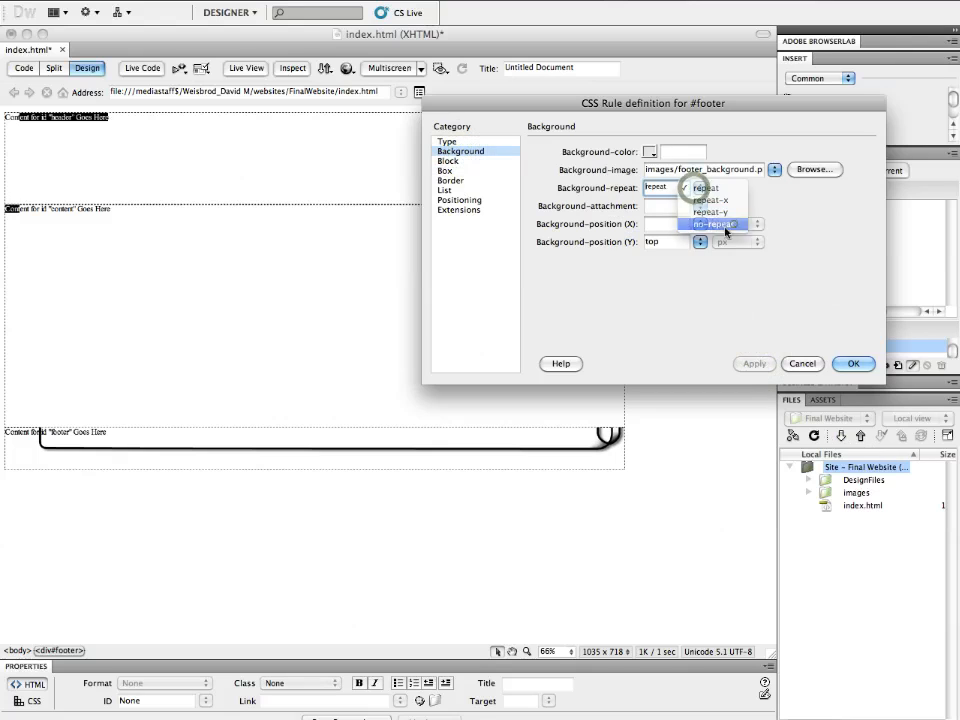
pyautogui.click(733, 225)
pyautogui.click(754, 364)
pyautogui.click(862, 367)
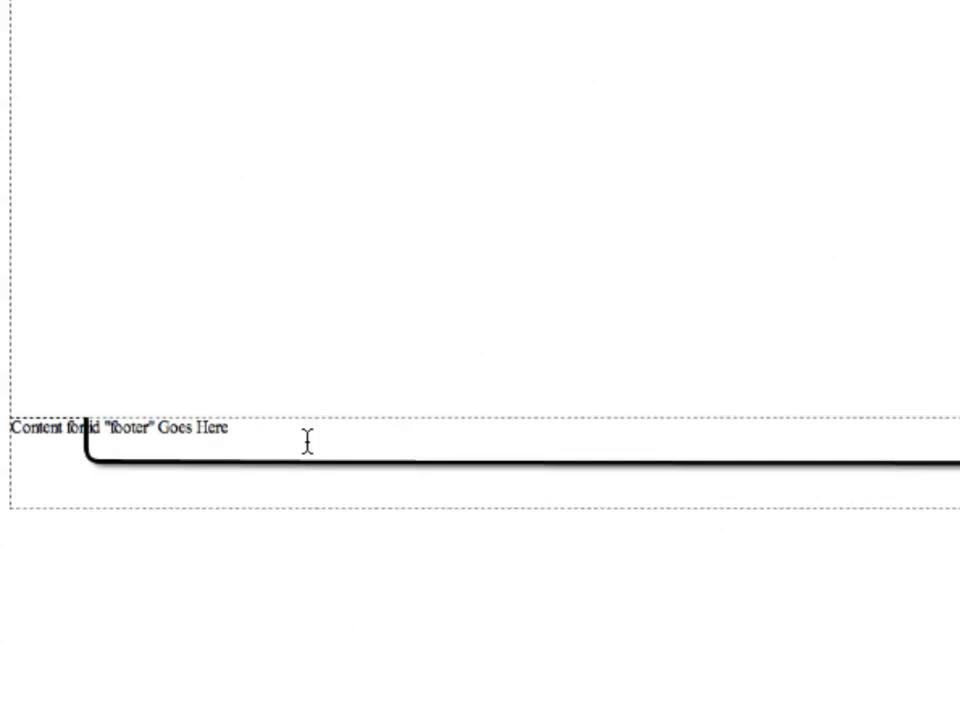
# Step: Append a long string of random filler letters to the placeholder text in the footer div
pyautogui.doubleClick(240, 426)
pyautogui.click(244, 427)
pyautogui.write('bjkdsglbjkdfbjkdfbgkfdjlzbvDFJKLbnvfjklbnvfjklbnvdxkmnk')
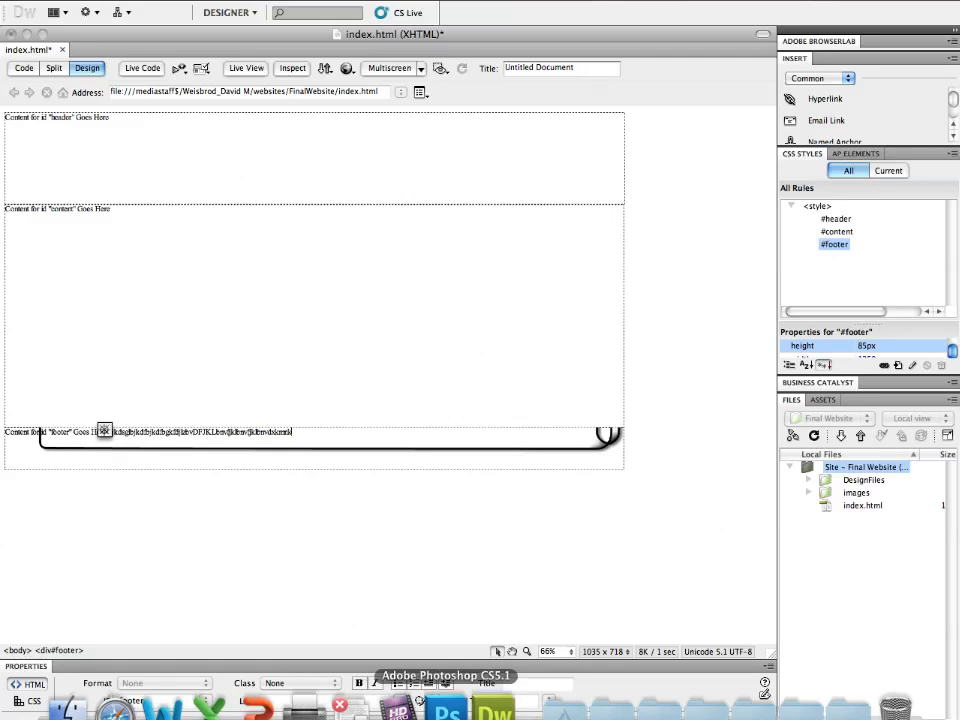
# Step: Switch to Photoshop and examine the footer slice around the lower-right corner of the box and ribbon
pyautogui.click(446, 708)
pyautogui.hscroll(3, 358, 392)
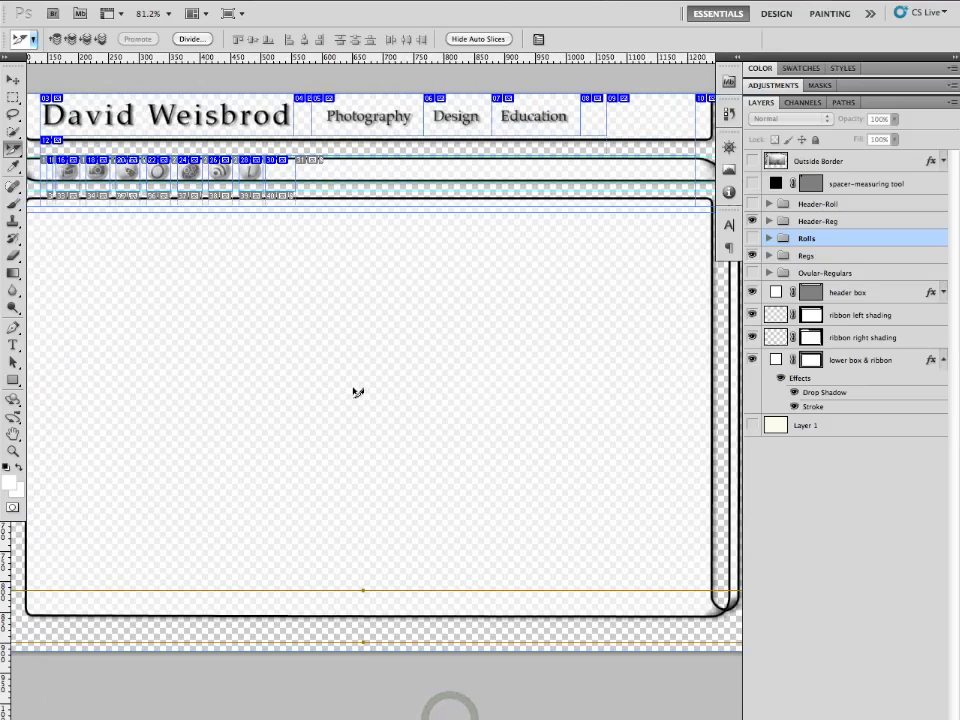
pyautogui.scroll(-10, 358, 392)
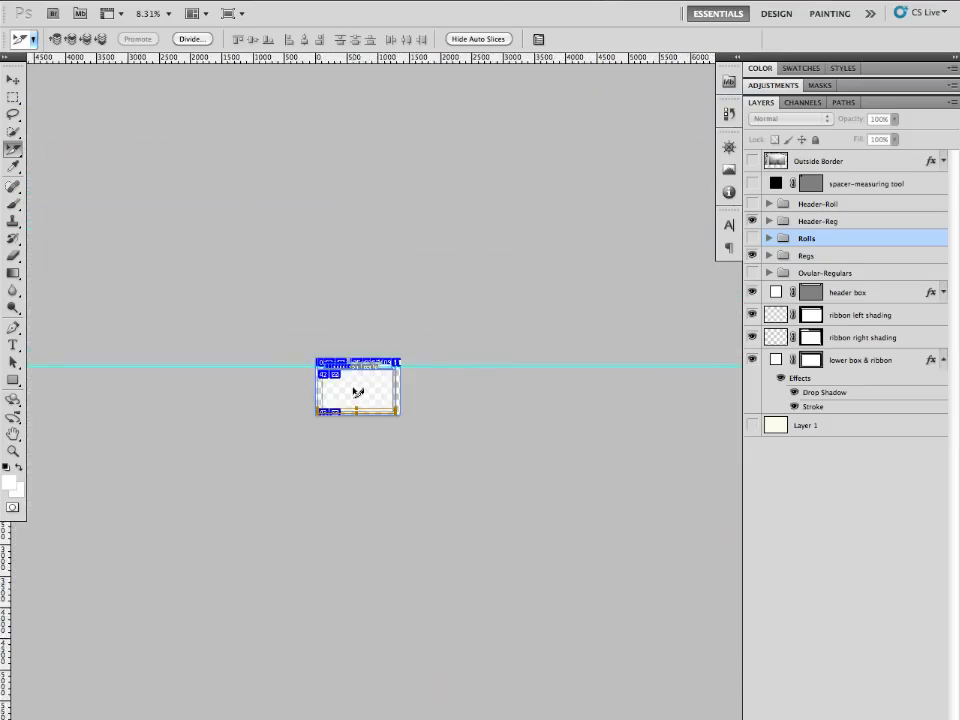
pyautogui.scroll(10, 358, 392)
pyautogui.scroll(-2, 358, 392)
pyautogui.scroll(-1, 358, 392)
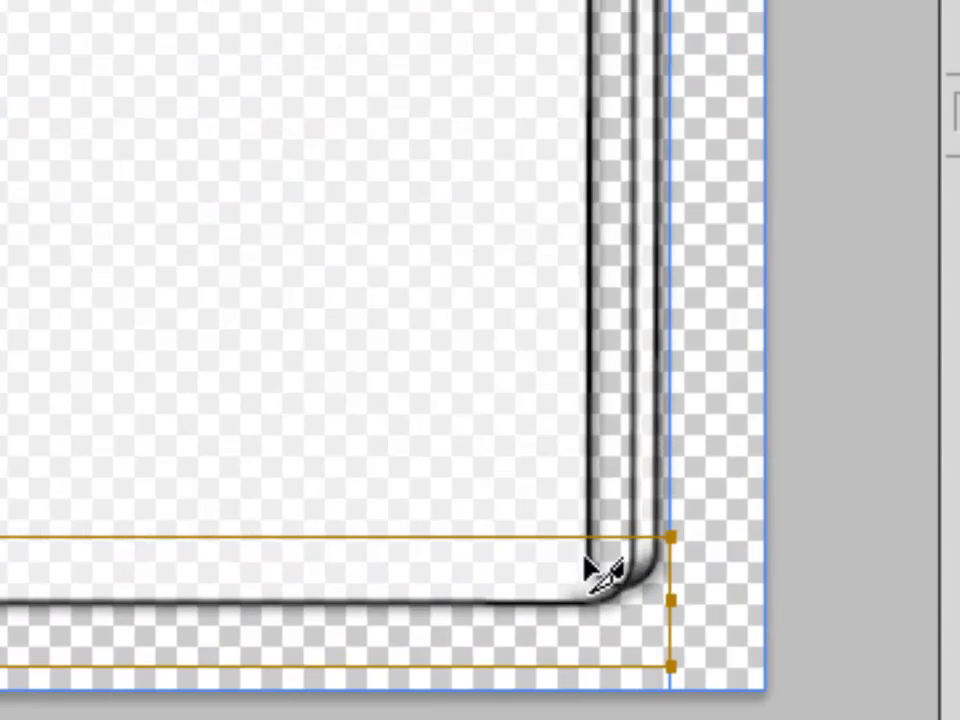
pyautogui.click(659, 582)
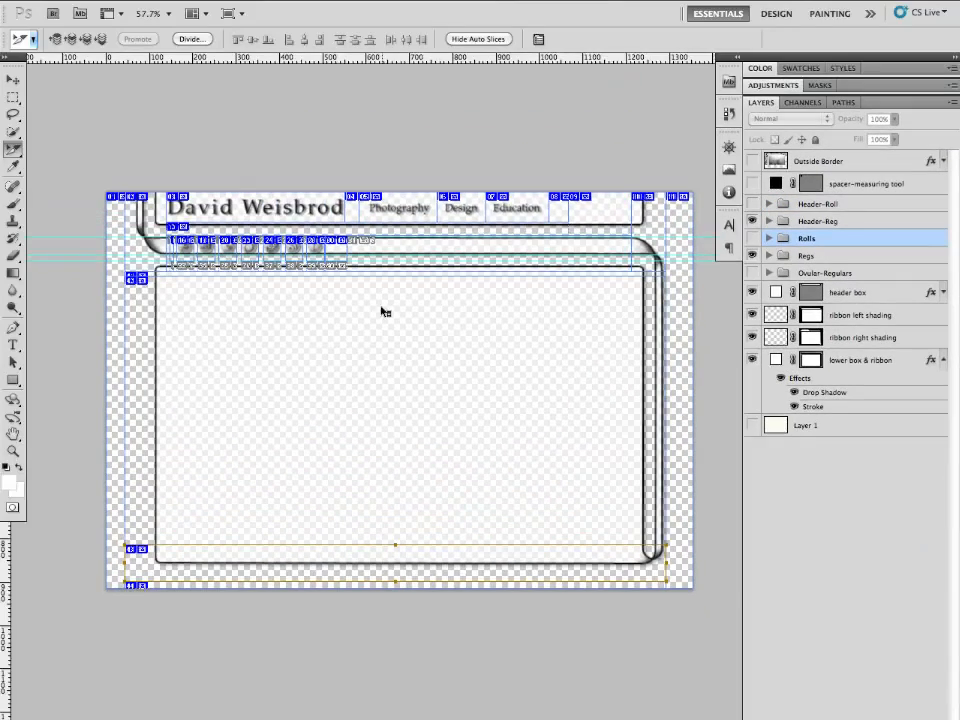
# Step: Select the thin content background slice near the top of the large box and check its name and dimensions in Slice Options
pyautogui.scroll(3, 253, 264)
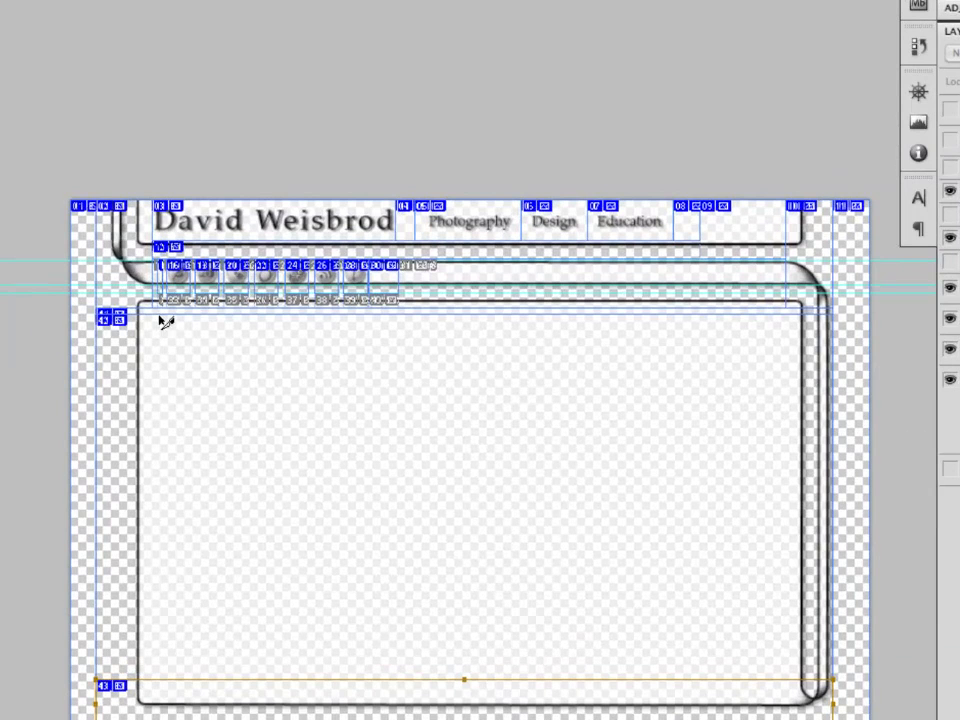
pyautogui.click(343, 317)
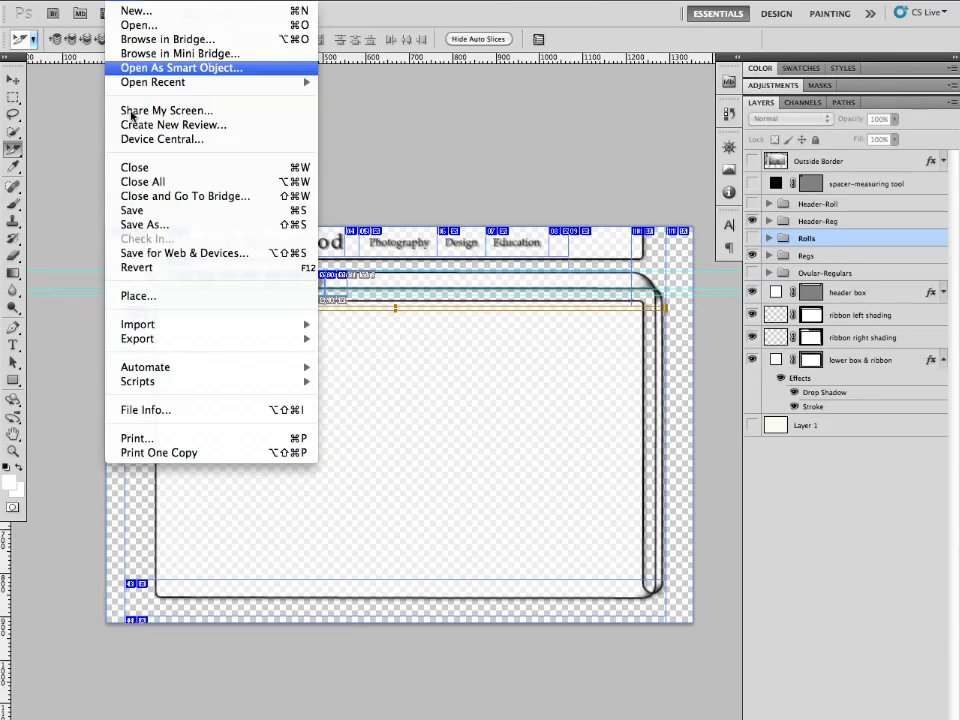
pyautogui.click(129, 252)
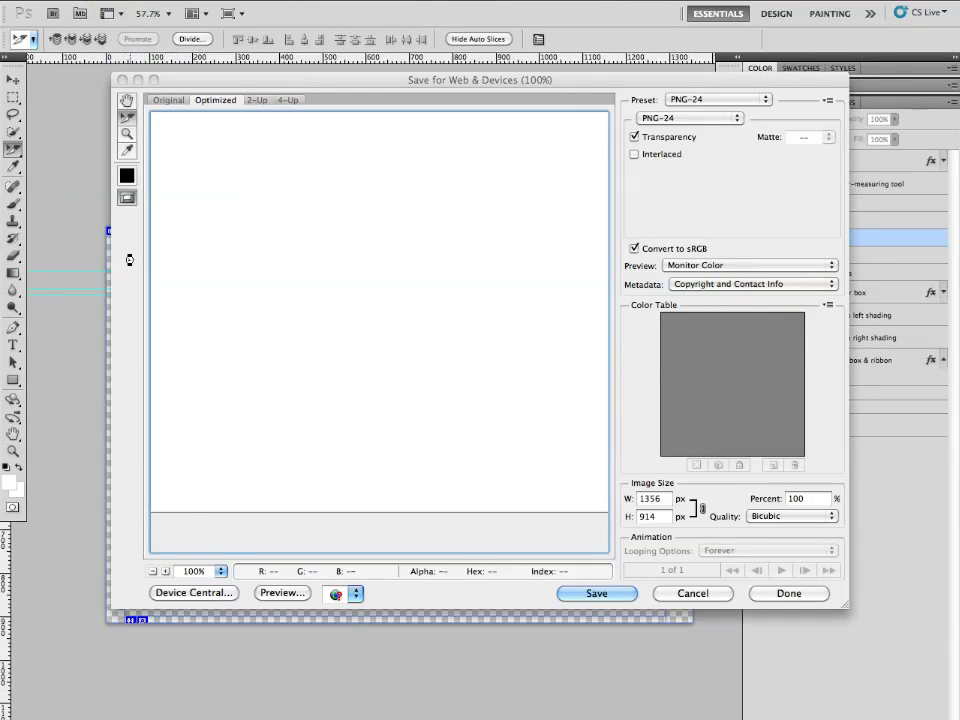
pyautogui.click(680, 594)
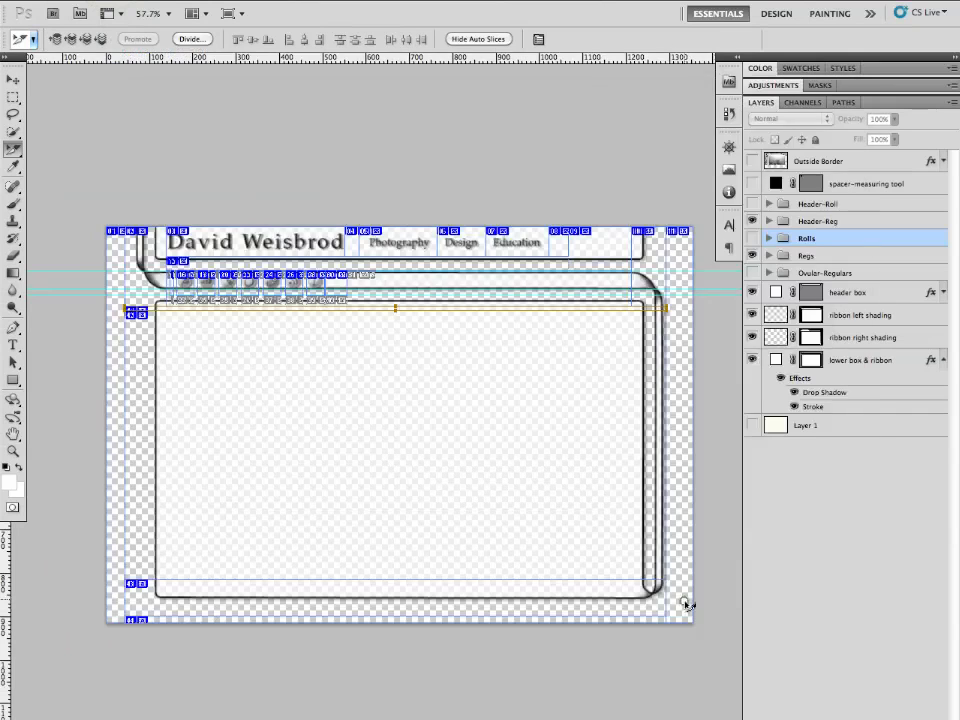
pyautogui.doubleClick(417, 312)
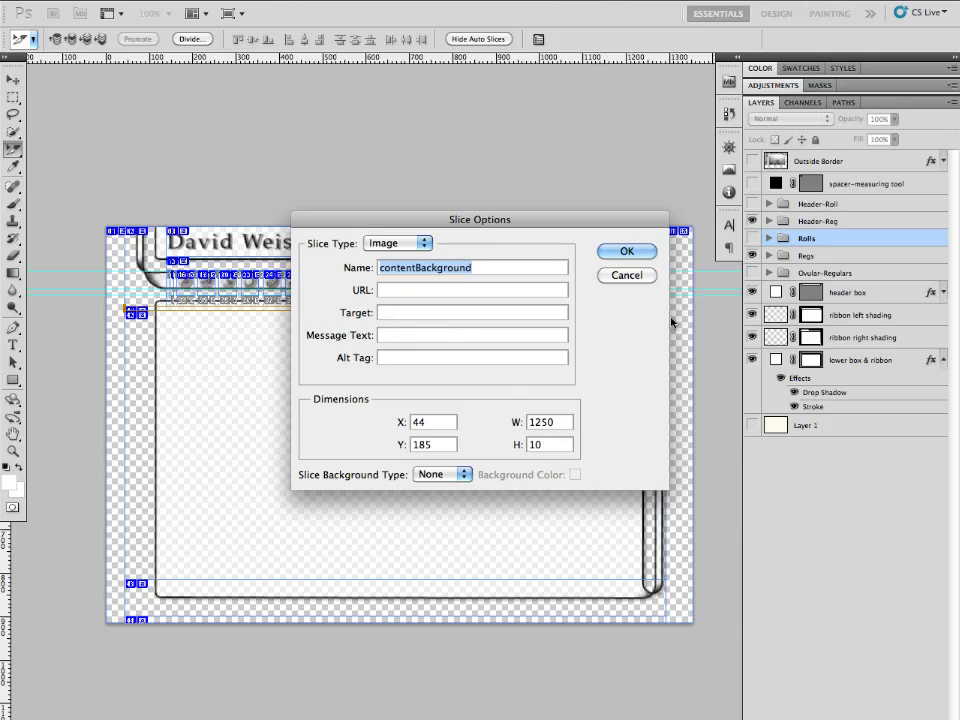
pyautogui.click(627, 276)
# Step: Export only the selected contentBackground slice as a transparent PNG-24, saving images only into the FinalWebsite folder
pyautogui.click(100, 2)
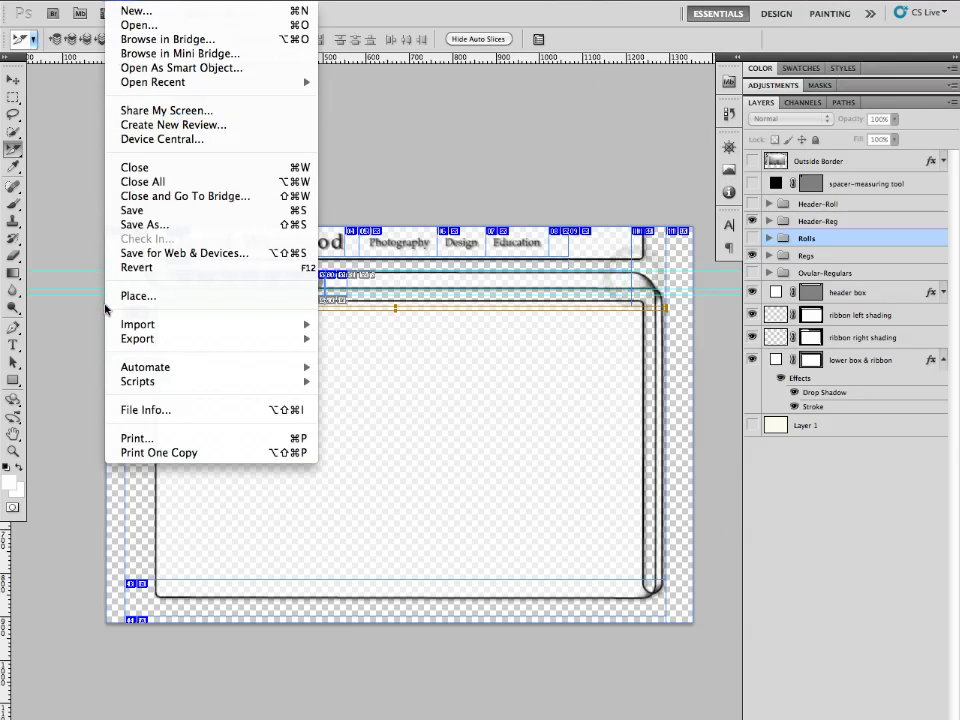
pyautogui.click(124, 256)
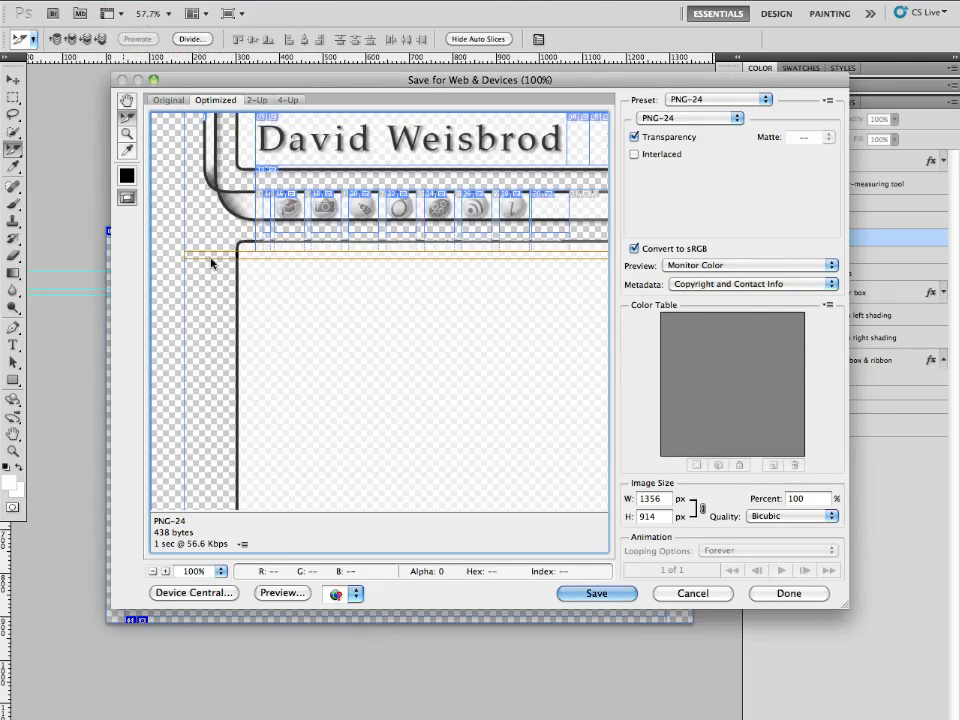
pyautogui.click(205, 257)
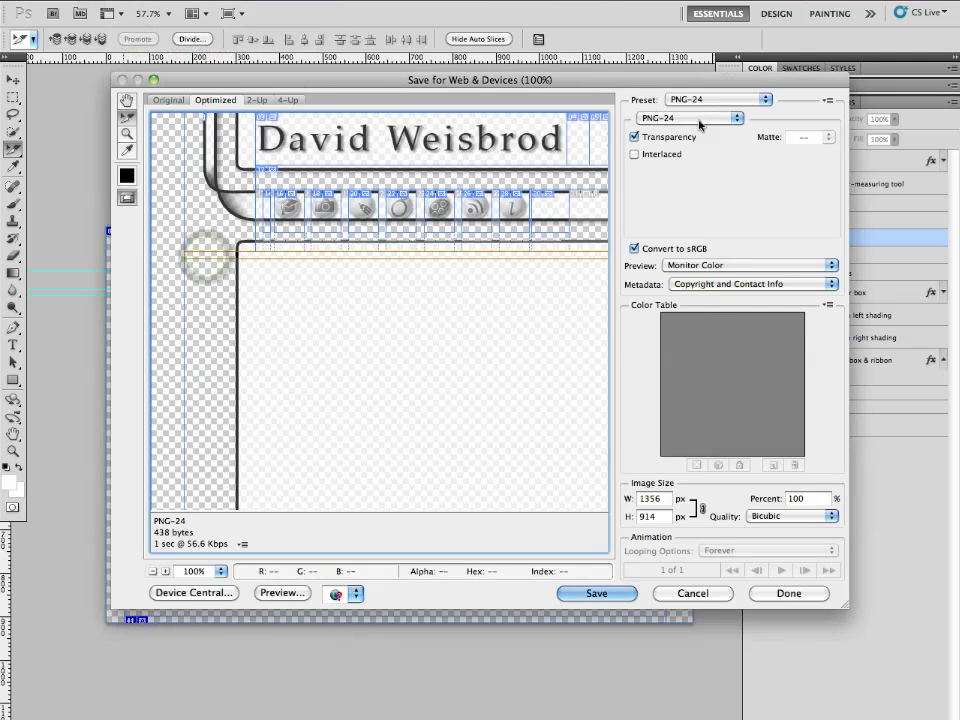
pyautogui.click(615, 593)
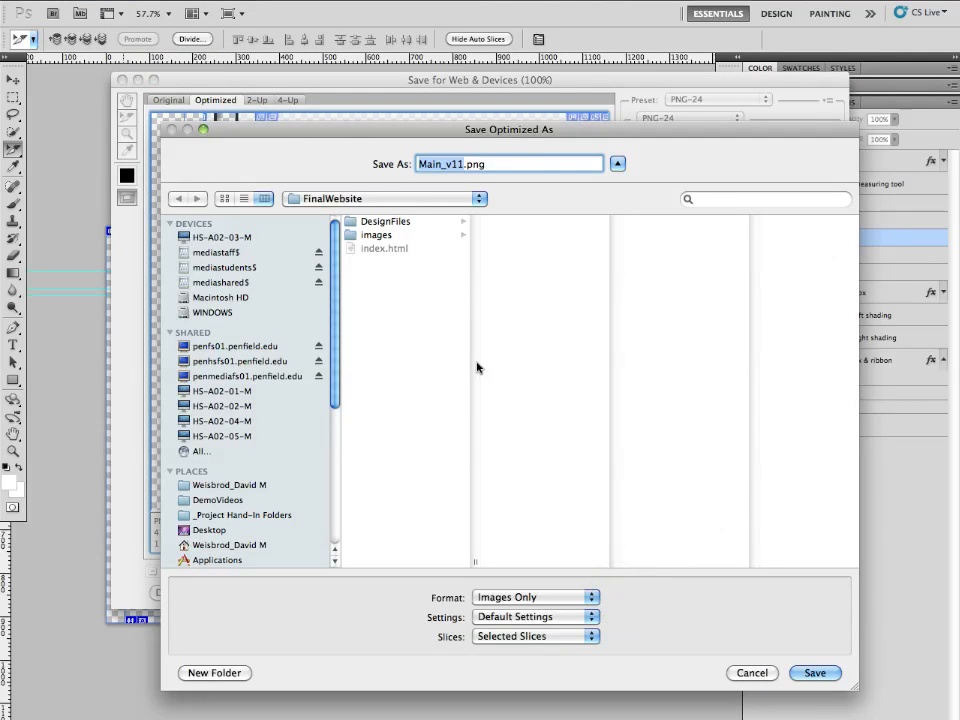
pyautogui.click(401, 299)
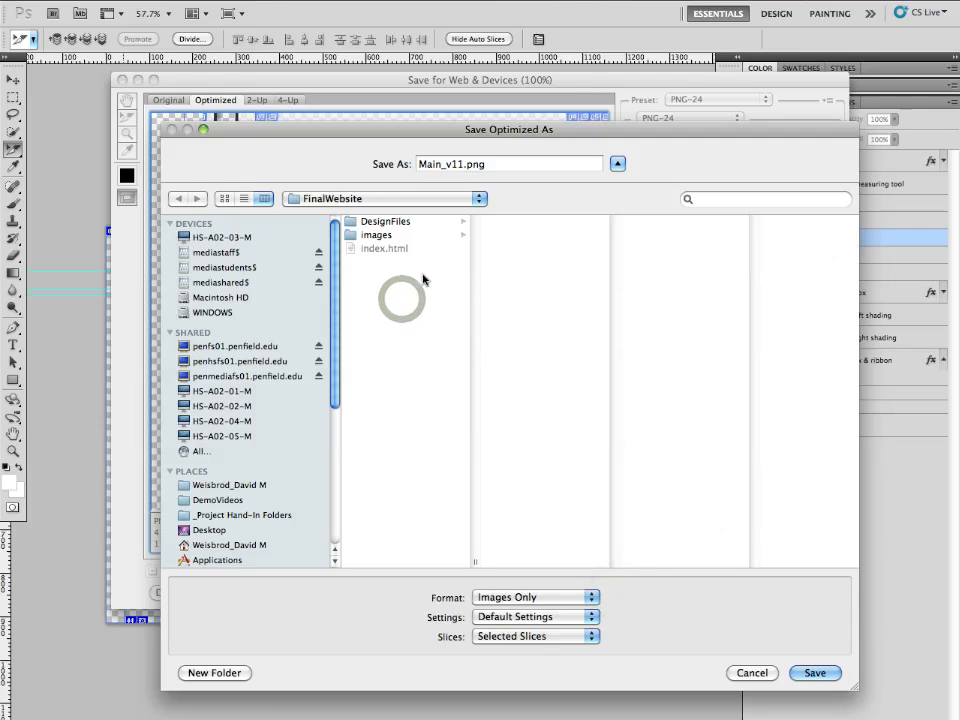
pyautogui.click(398, 236)
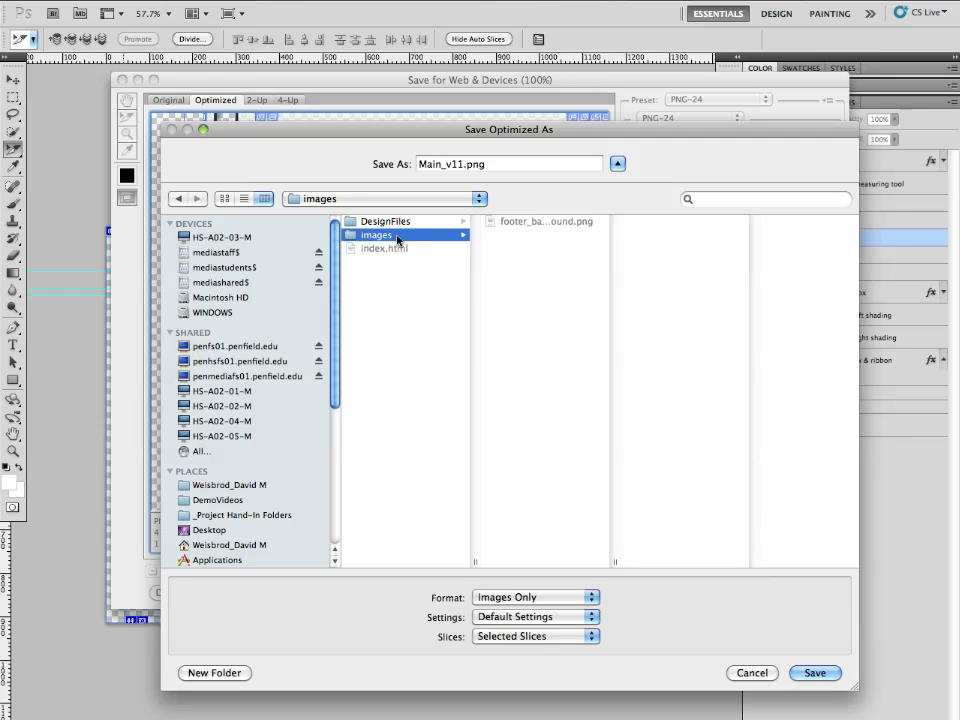
pyautogui.click(389, 297)
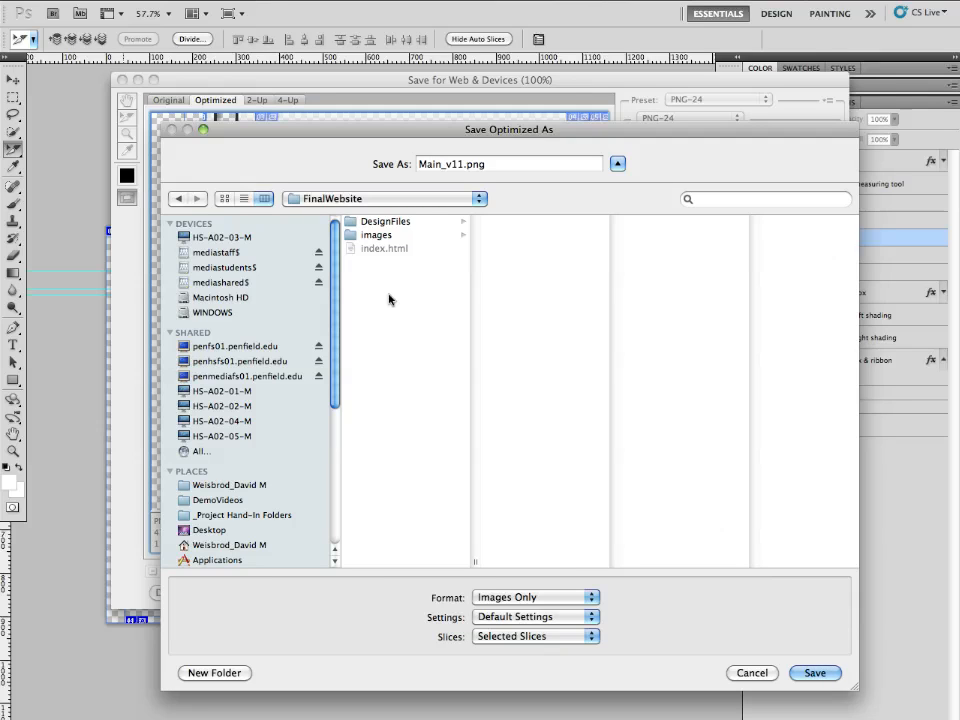
pyautogui.click(389, 297)
pyautogui.click(815, 673)
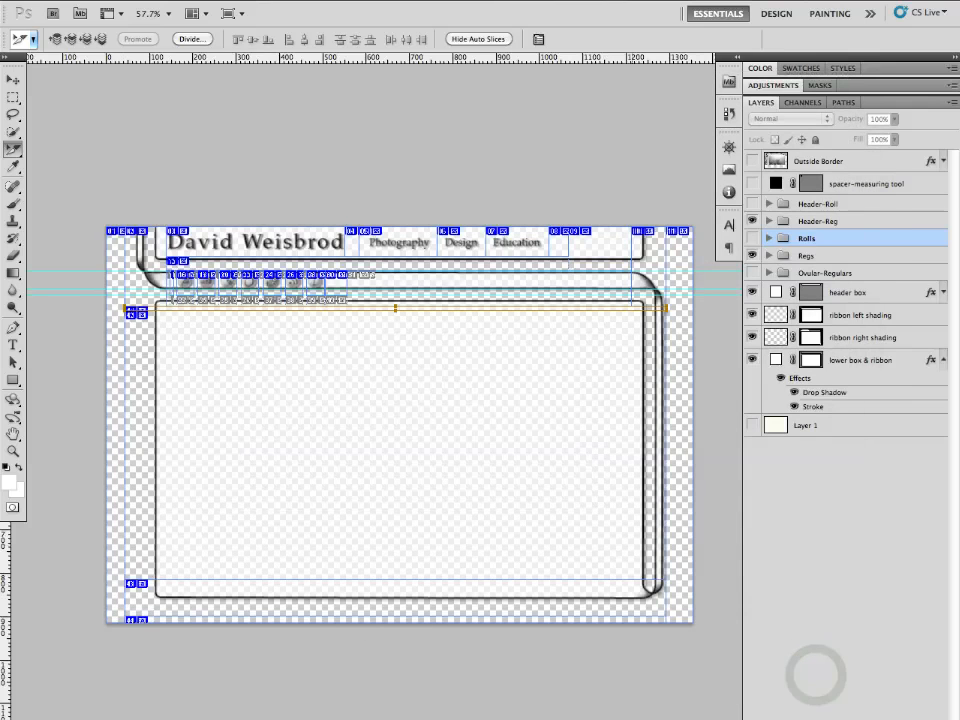
# Step: Switch to Dreamweaver and set the #content rule's background image to images/contentBackground.png
pyautogui.click(492, 708)
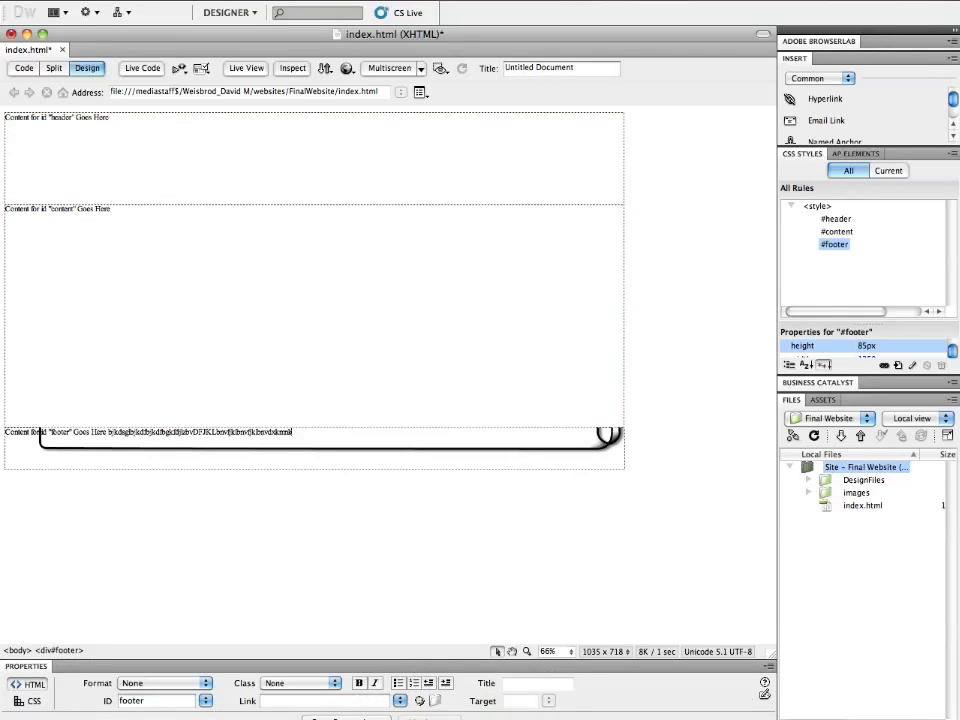
pyautogui.doubleClick(834, 232)
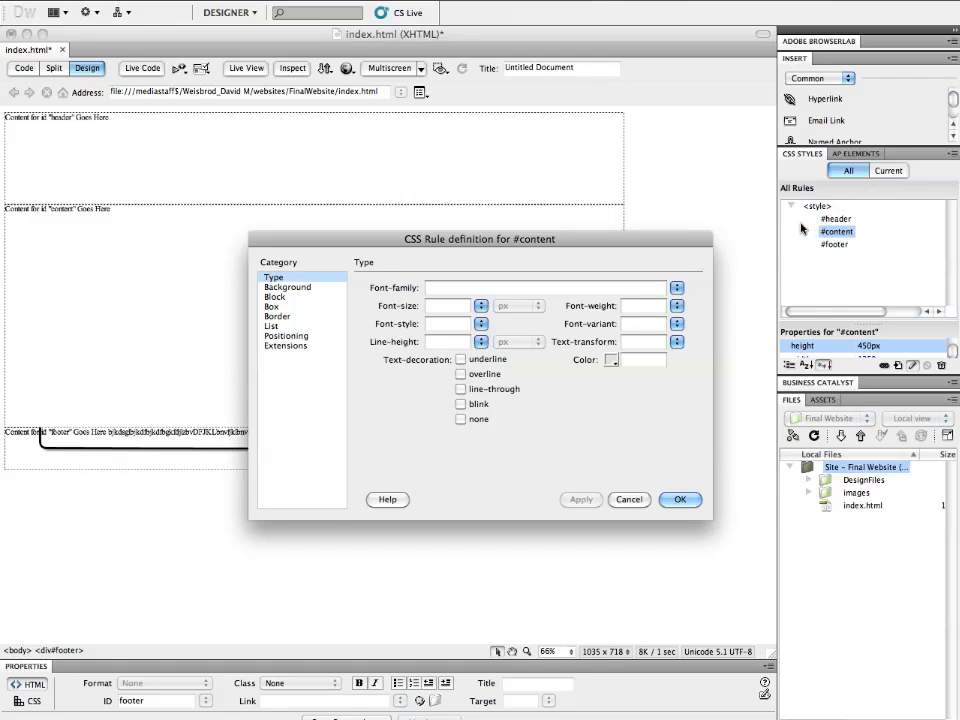
pyautogui.click(289, 288)
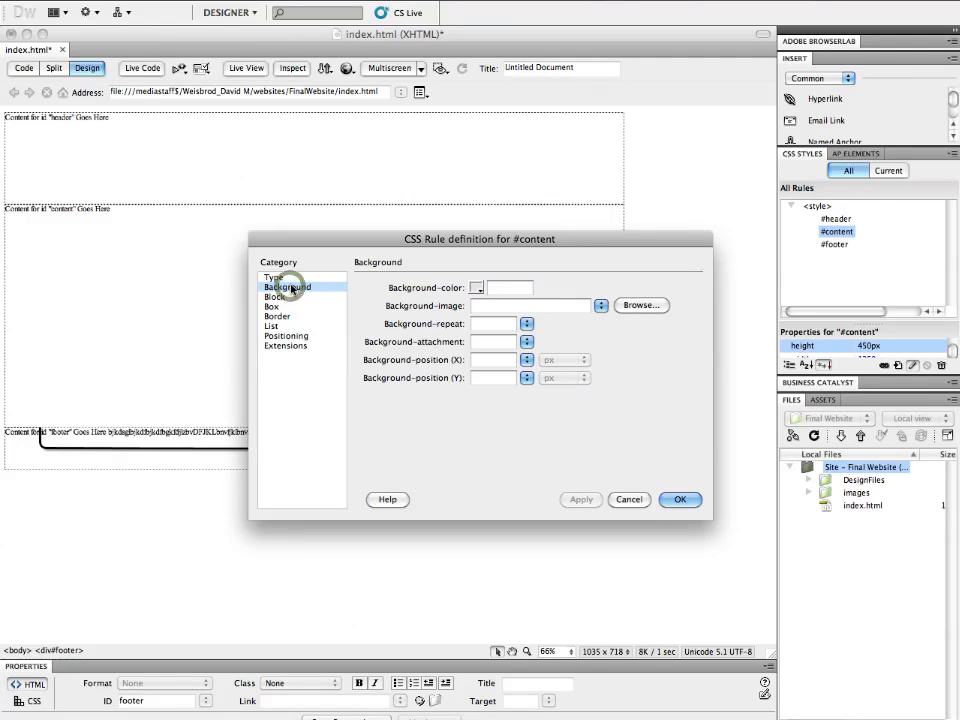
pyautogui.click(626, 306)
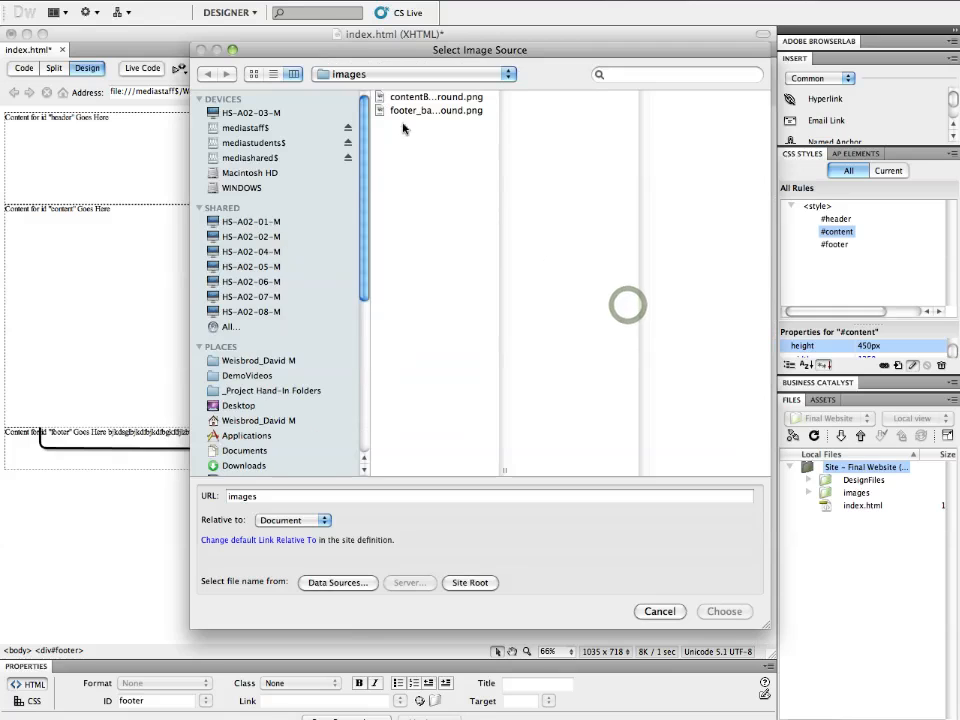
pyautogui.click(405, 97)
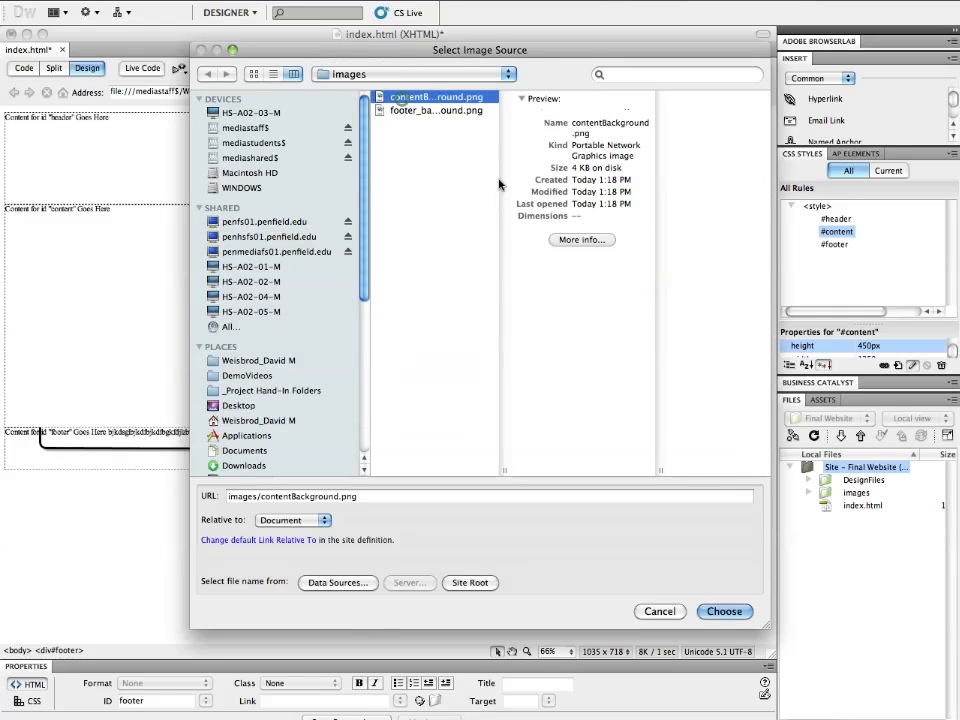
pyautogui.click(738, 614)
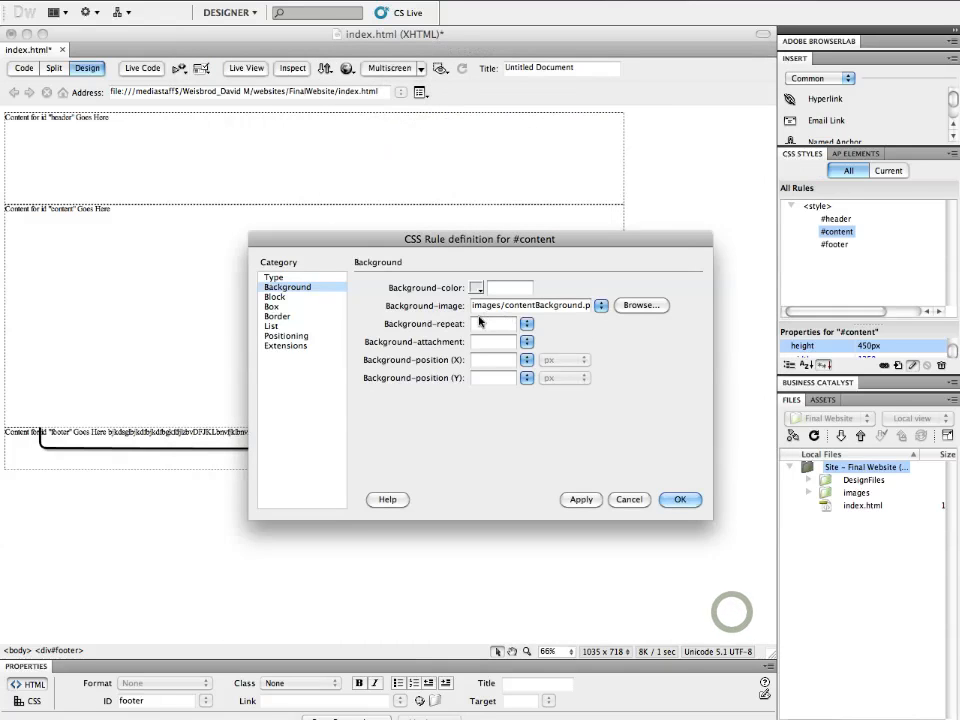
# Step: Try the #content background image with its repeat set to no-repeat, applying it to the page
pyautogui.click(527, 325)
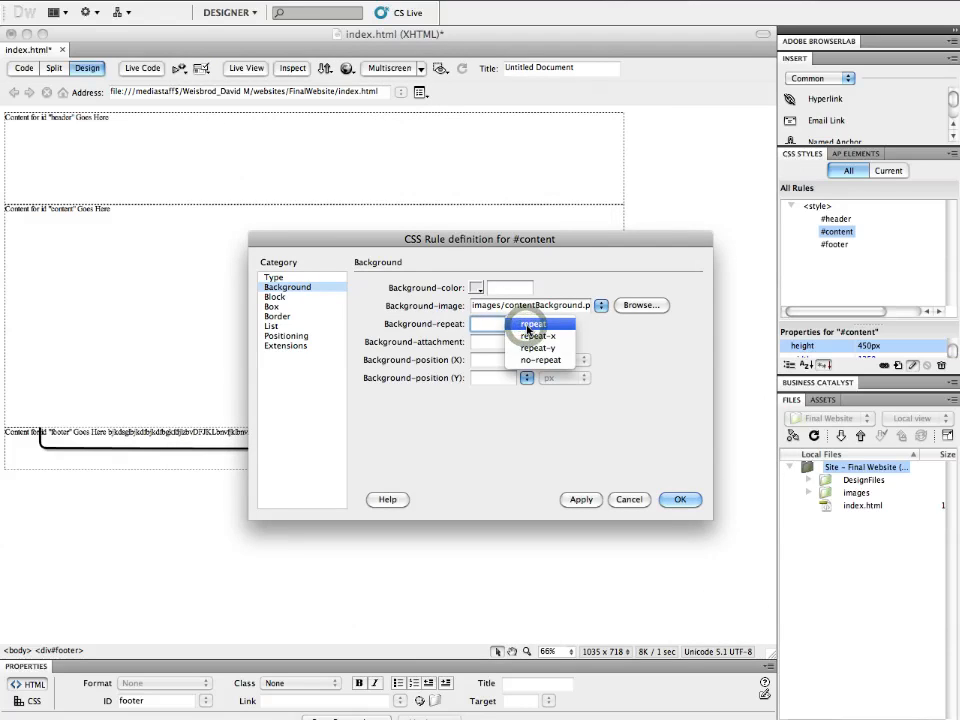
pyautogui.click(525, 326)
pyautogui.click(527, 328)
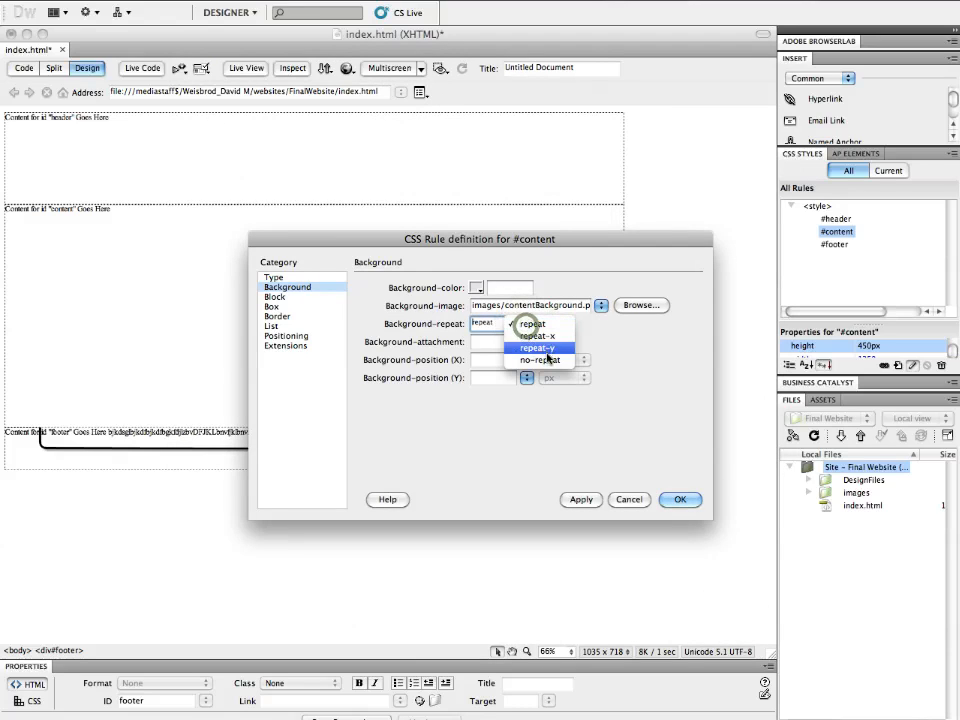
pyautogui.click(548, 362)
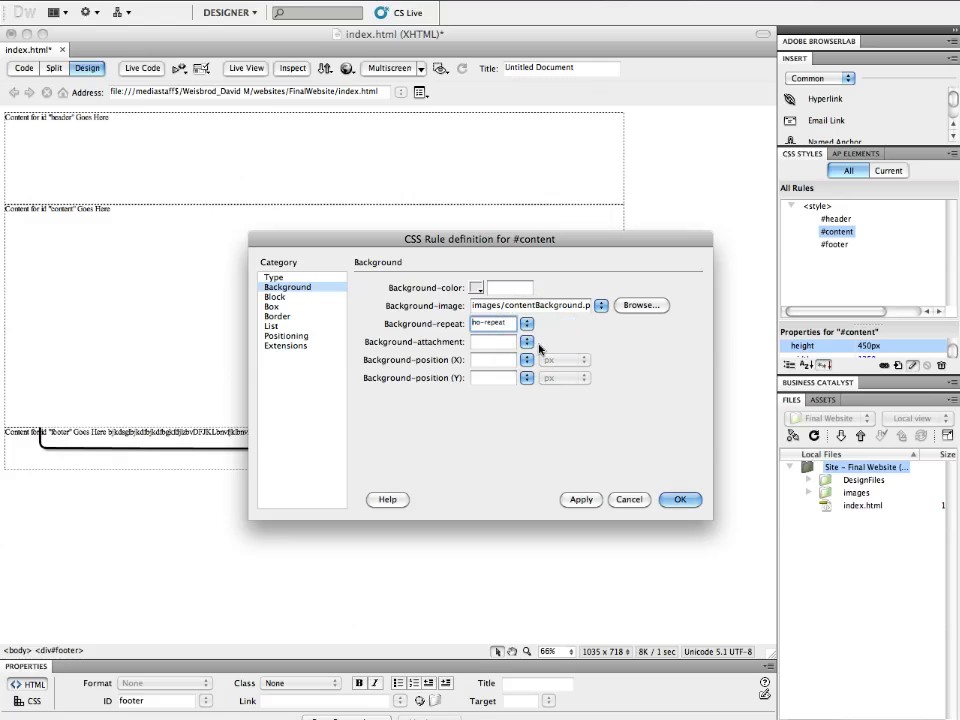
pyautogui.click(583, 499)
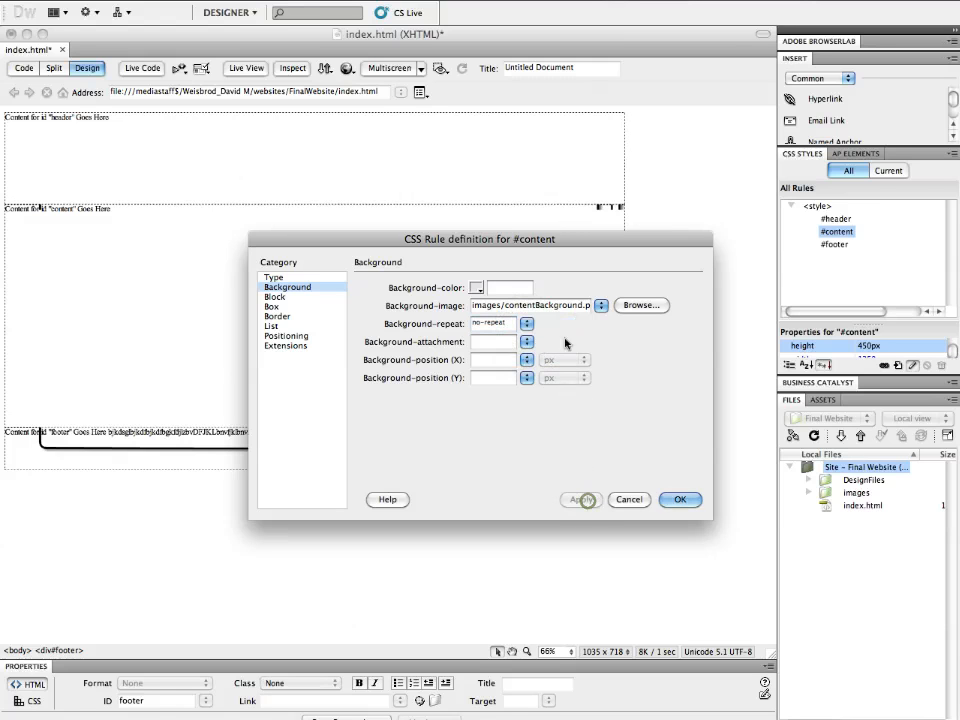
pyautogui.moveTo(585, 240); pyautogui.dragTo(673, 354)
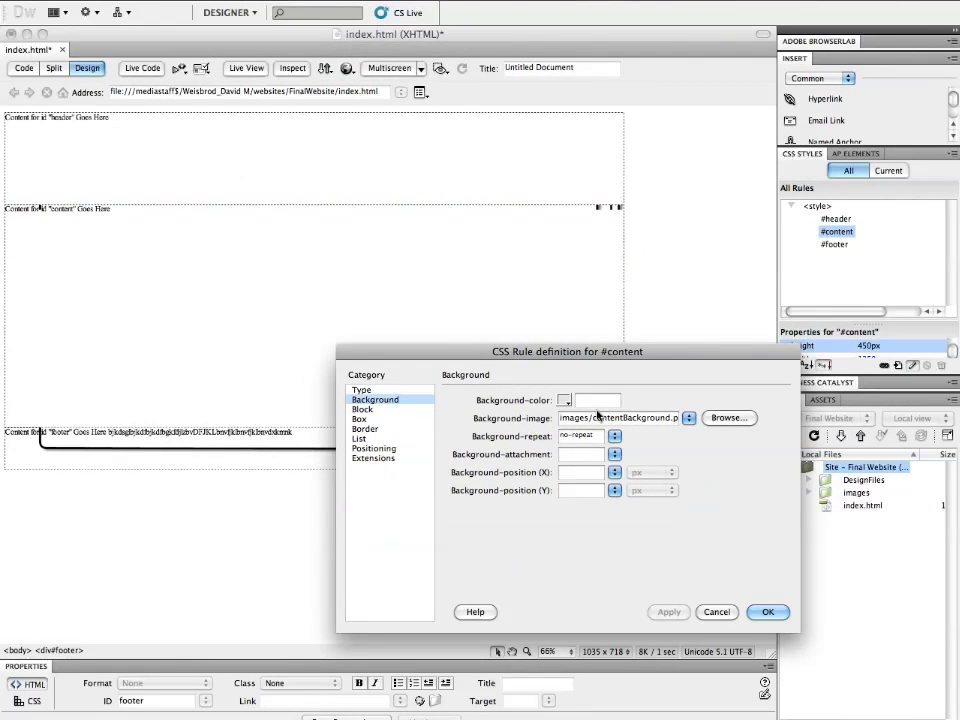
# Step: Set the #content background repeat to repeat-y, apply it and check how the content and footer backgrounds meet
pyautogui.click(614, 441)
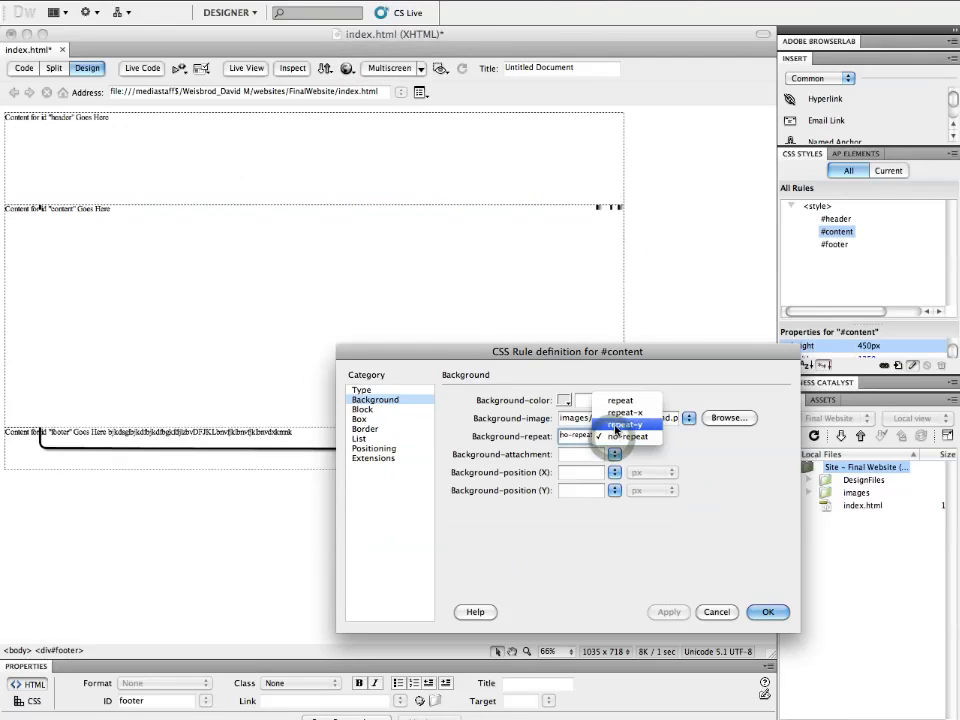
pyautogui.click(618, 424)
pyautogui.click(669, 611)
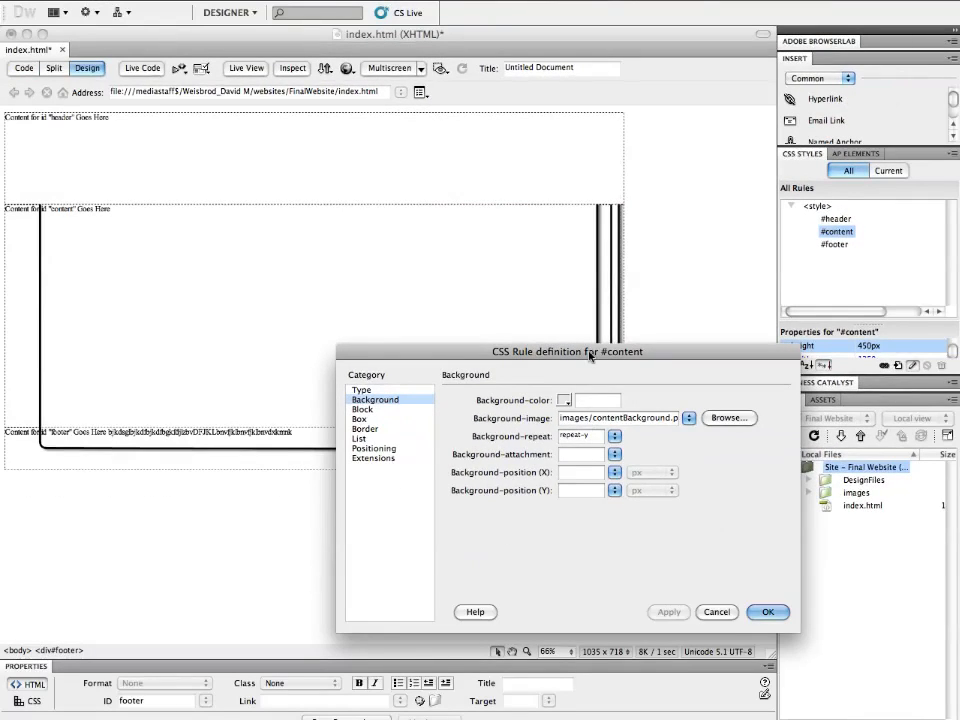
pyautogui.moveTo(602, 392); pyautogui.dragTo(630, 408)
pyautogui.moveTo(612, 364); pyautogui.dragTo(686, 549)
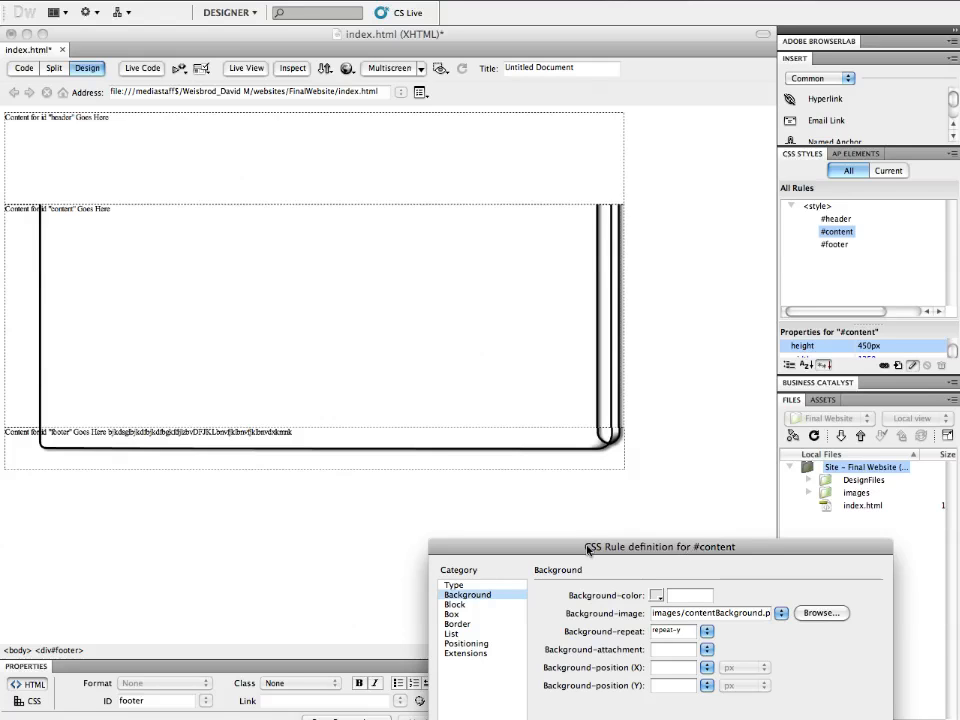
pyautogui.moveTo(585, 546); pyautogui.dragTo(482, 296)
pyautogui.click(757, 557)
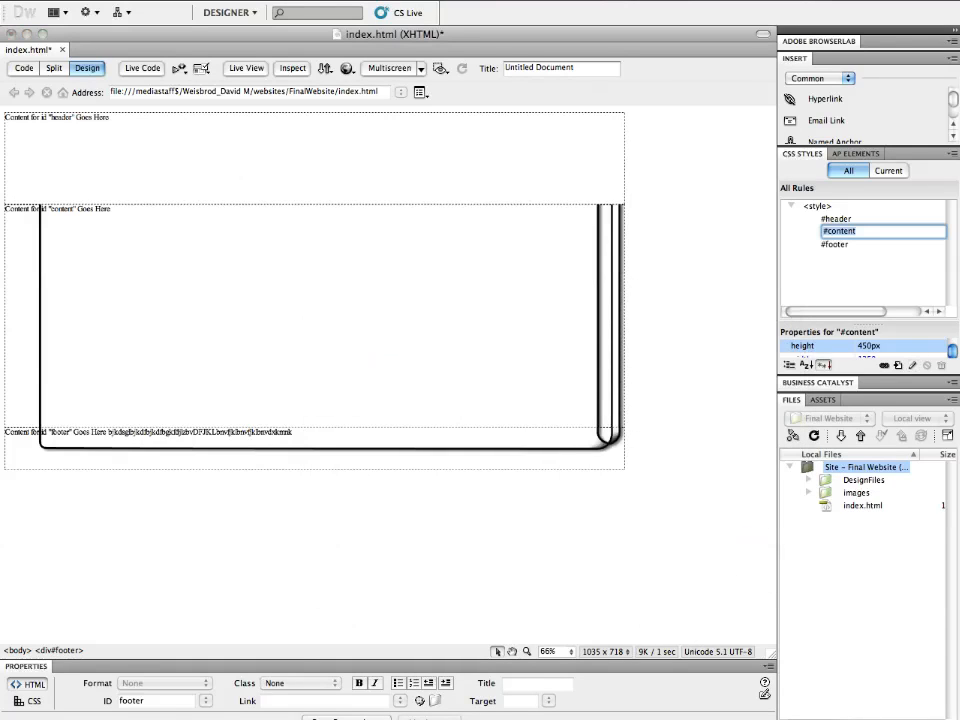
# Step: Set the page's background color to #CCC in the CSS appearance page properties
pyautogui.click(162, 573)
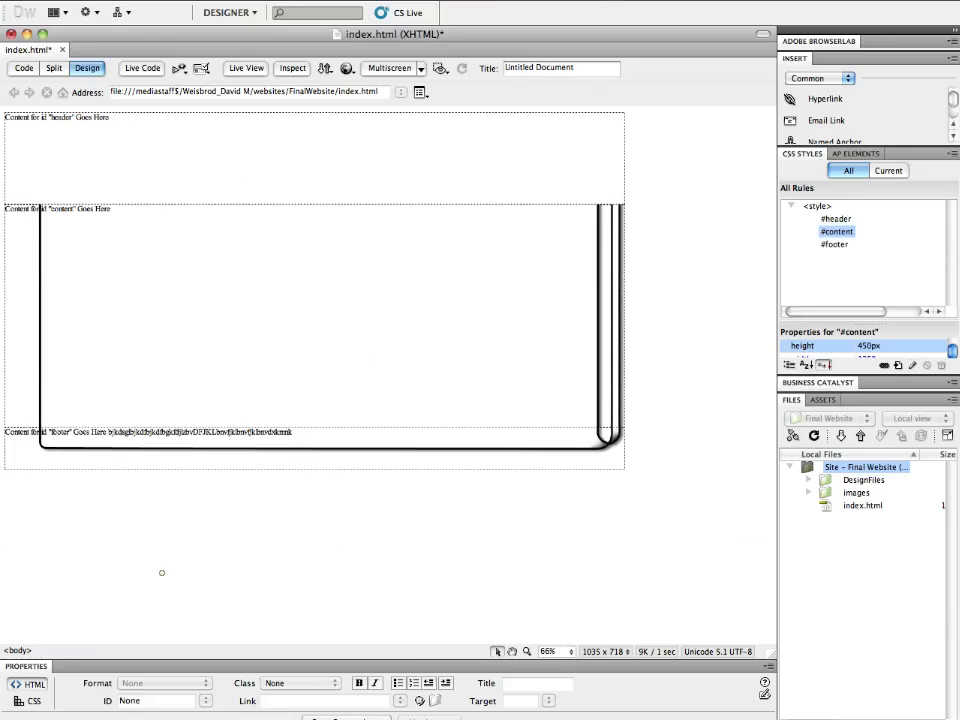
pyautogui.click(375, 718)
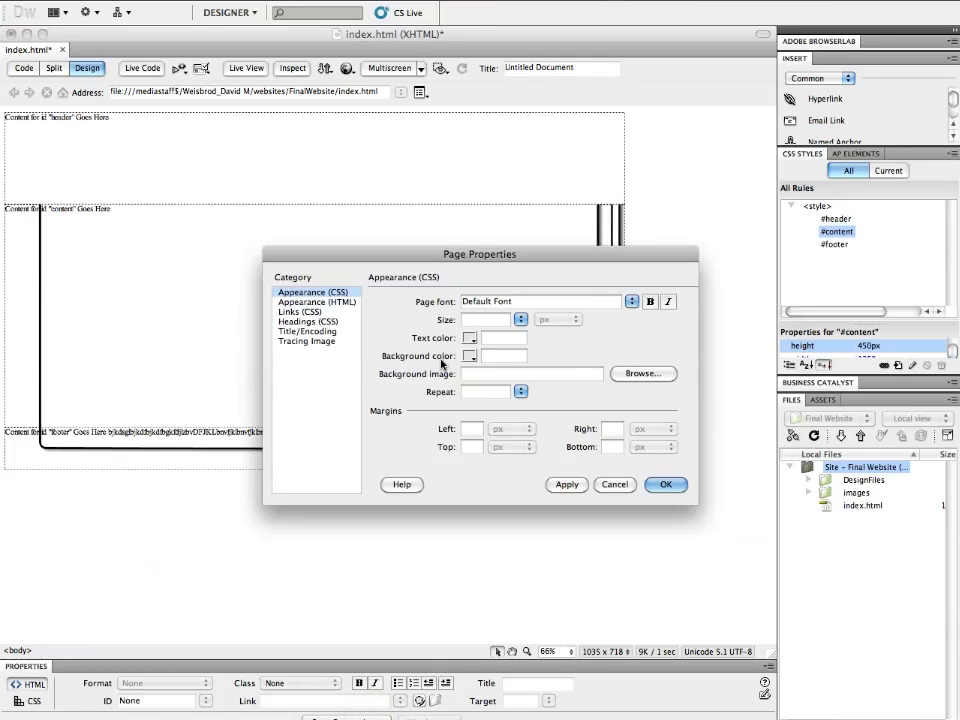
pyautogui.click(470, 357)
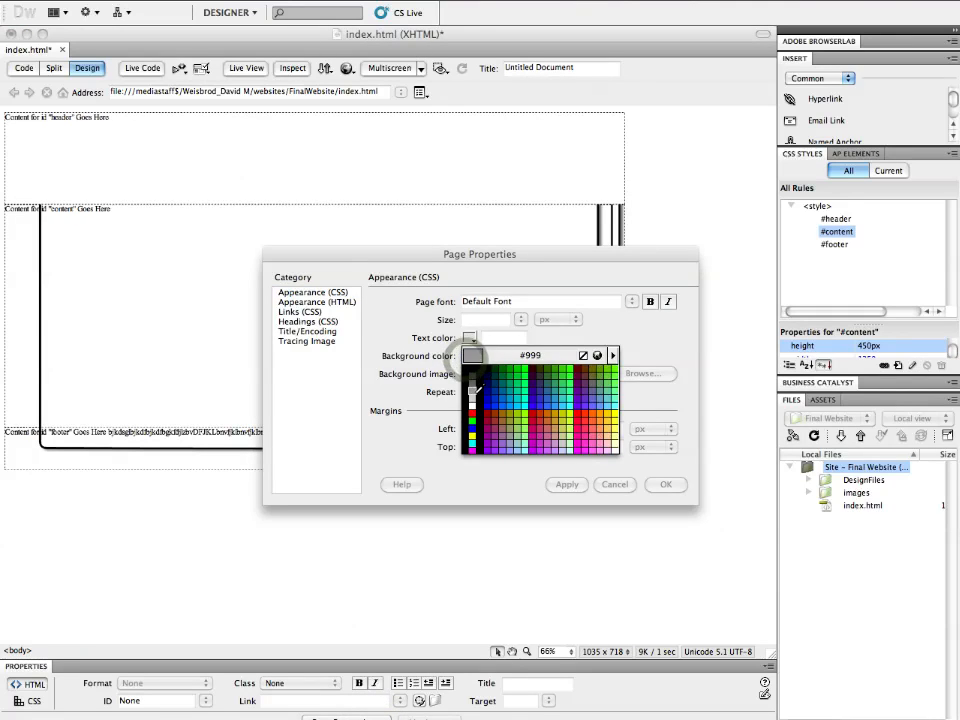
pyautogui.click(473, 396)
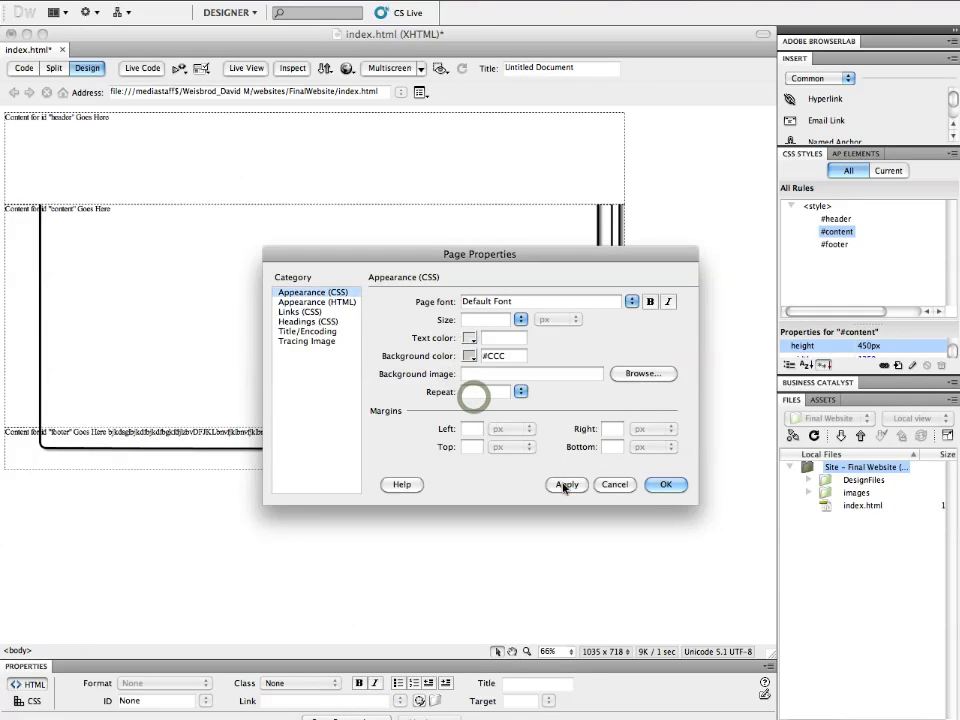
pyautogui.click(567, 484)
pyautogui.click(679, 489)
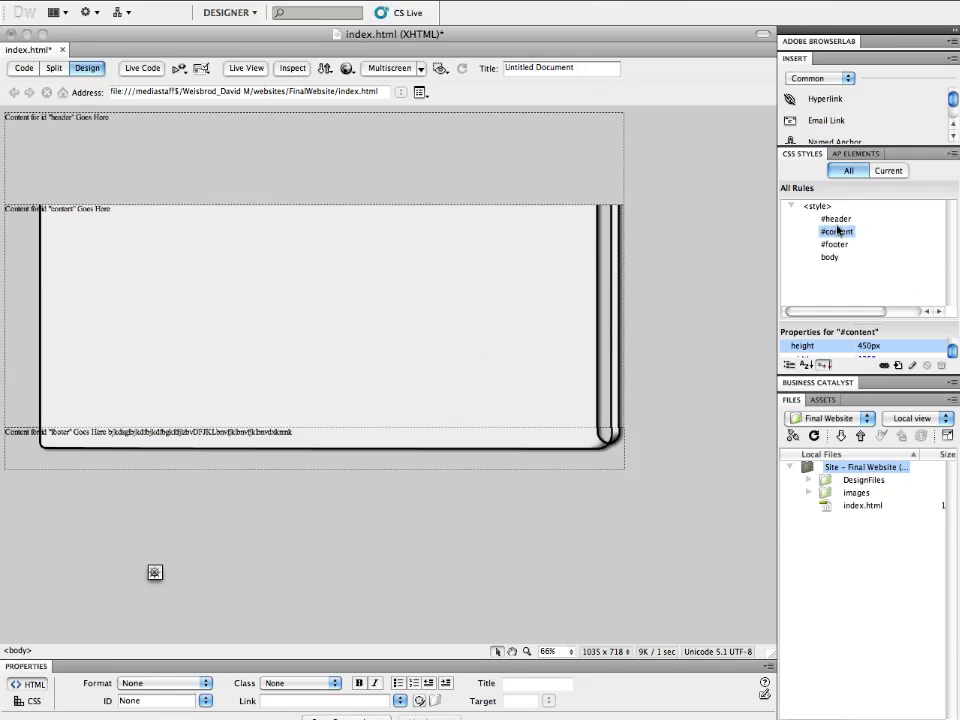
# Step: Set the #header rule's right and left box margins to auto, independently of its top and bottom margins
pyautogui.doubleClick(834, 219)
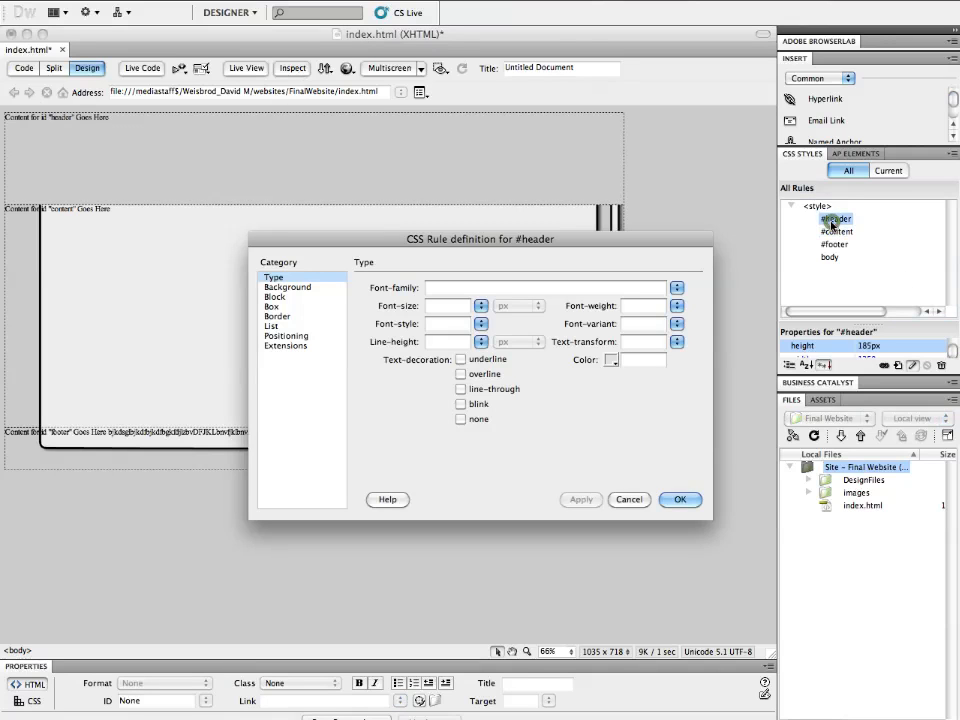
pyautogui.click(284, 305)
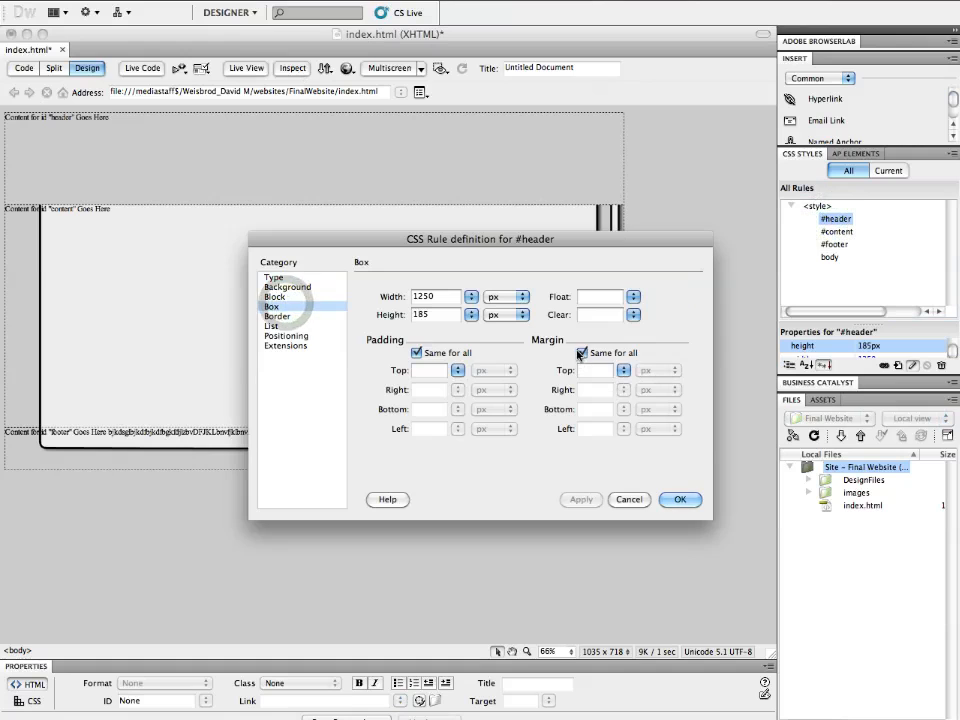
pyautogui.click(582, 354)
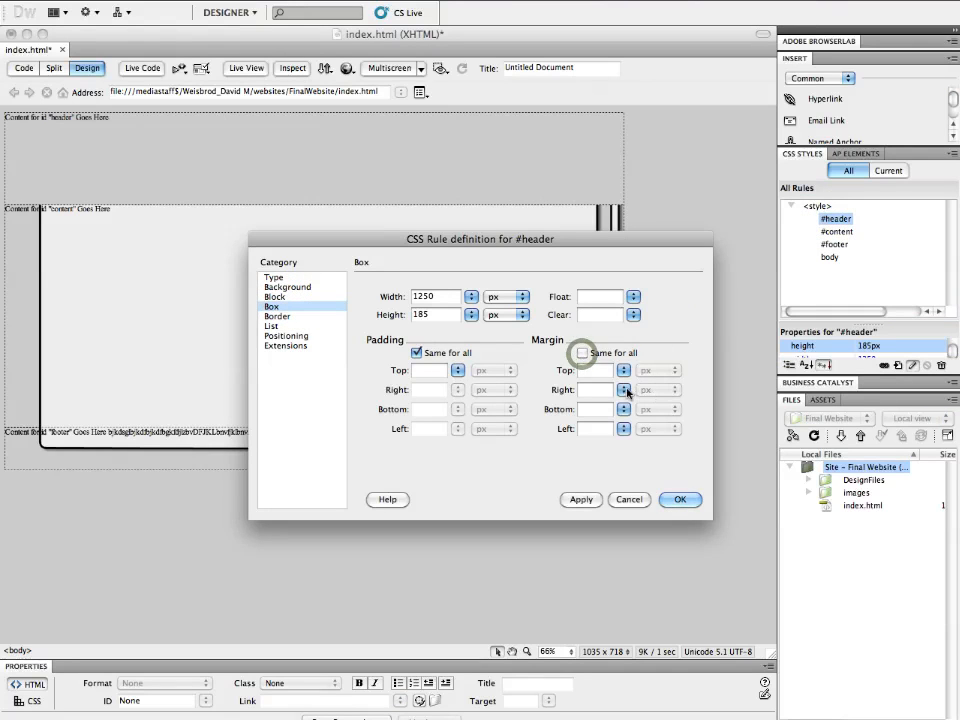
pyautogui.click(623, 389)
pyautogui.click(630, 393)
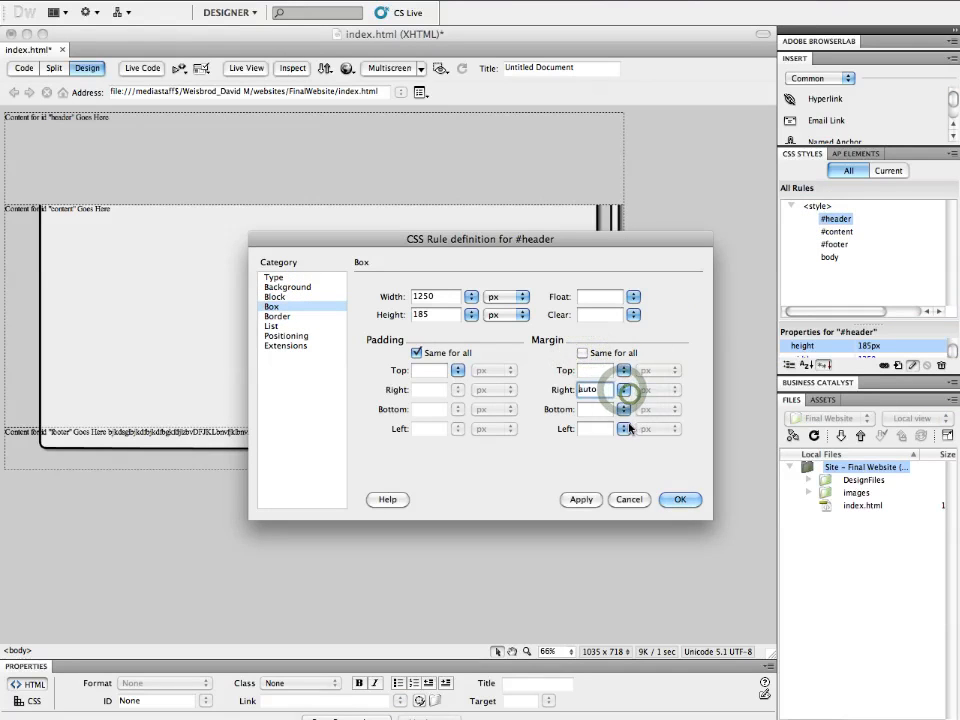
pyautogui.click(623, 428)
pyautogui.click(626, 428)
pyautogui.click(581, 499)
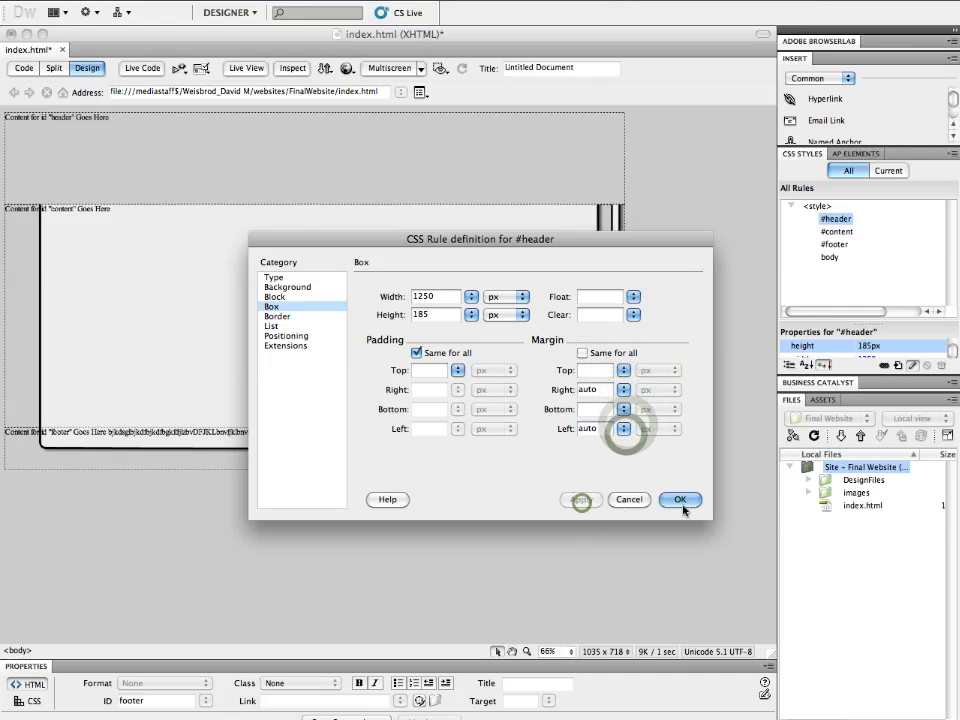
pyautogui.click(680, 499)
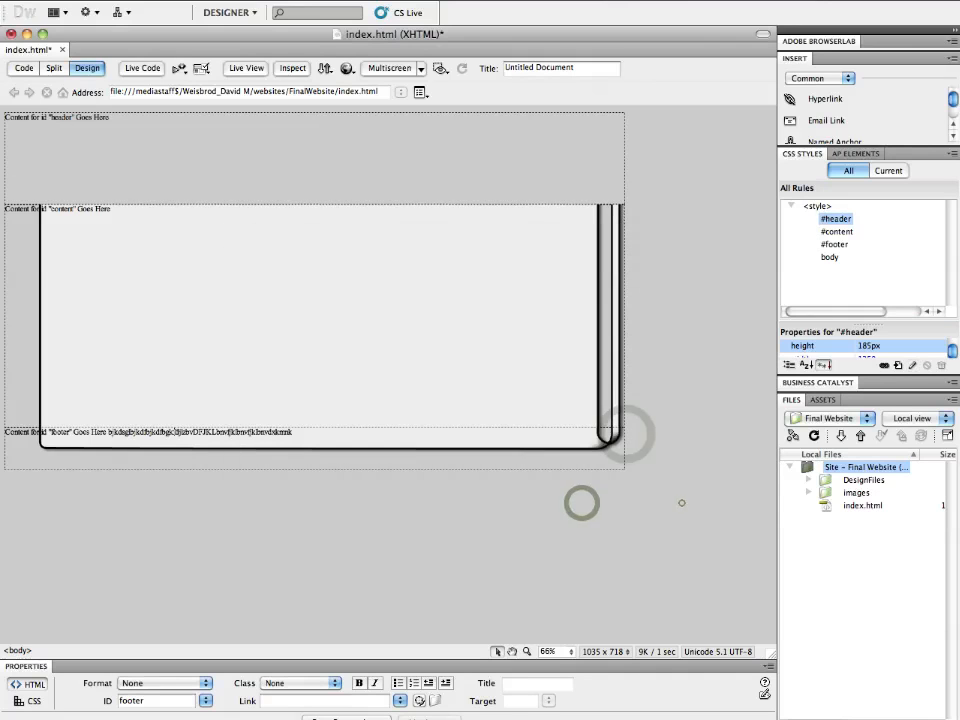
# Step: Set the #content rule's right and left box margins to auto, independently of its top and bottom margins
pyautogui.click(623, 275)
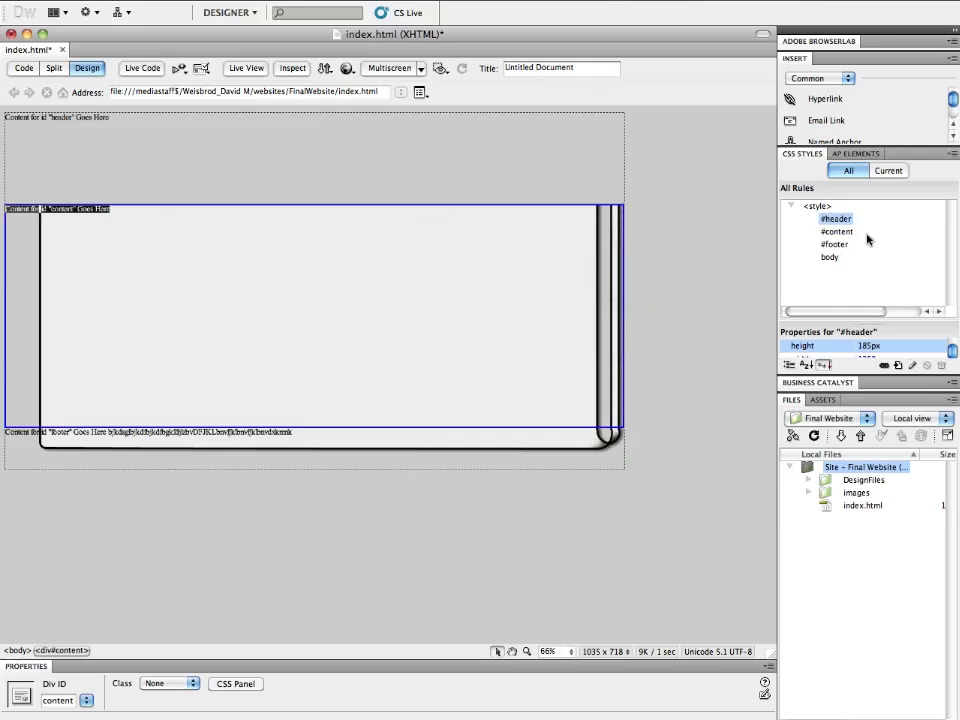
pyautogui.click(819, 232)
pyautogui.doubleClick(819, 233)
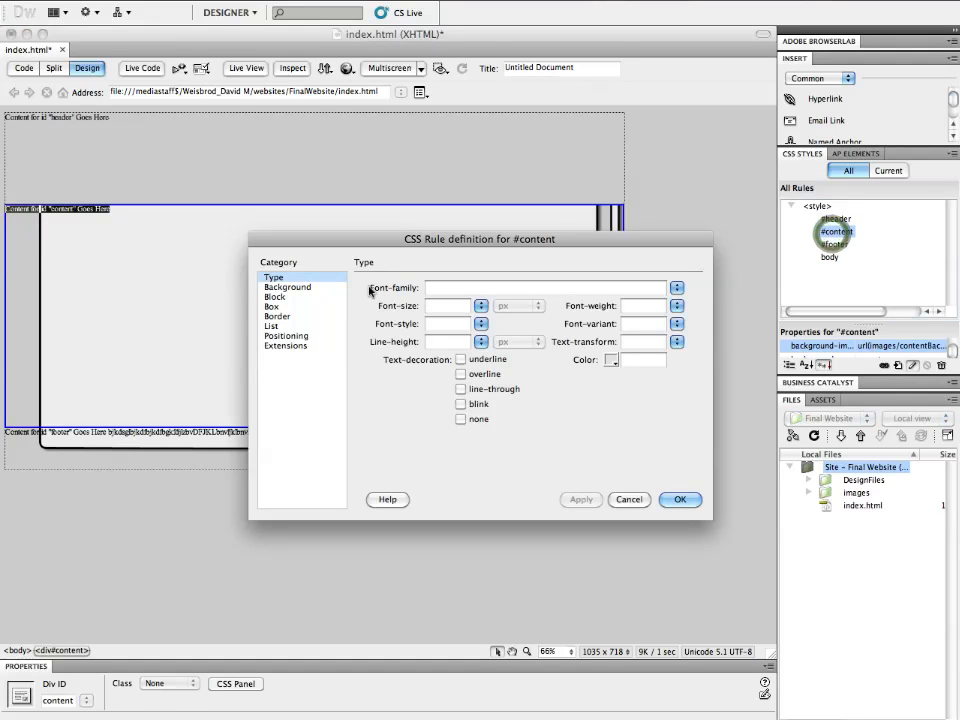
pyautogui.click(294, 296)
pyautogui.click(296, 288)
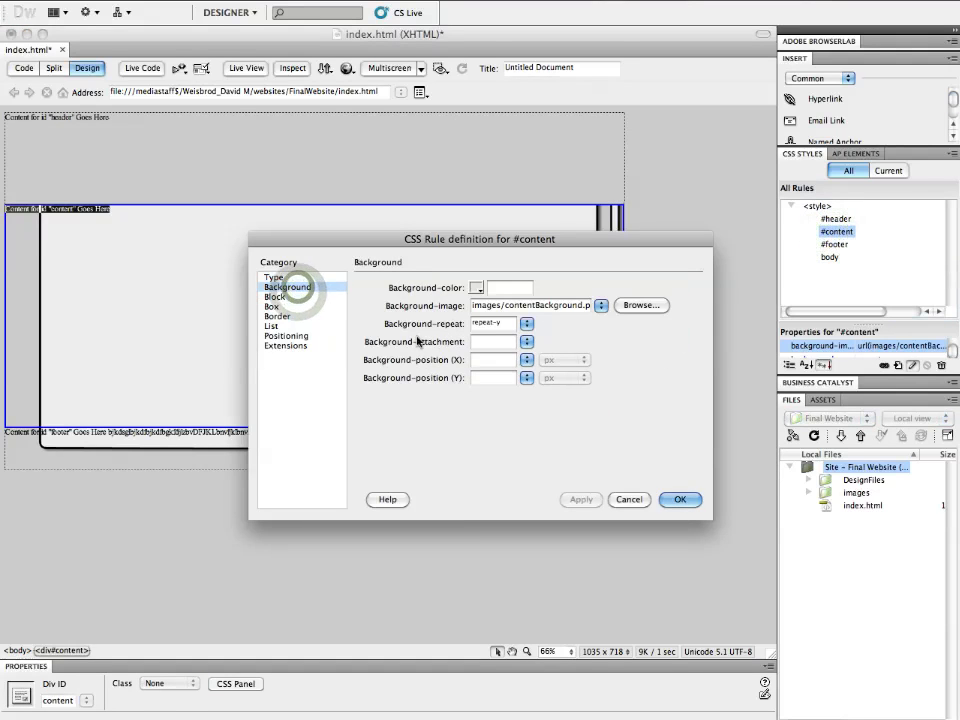
pyautogui.click(292, 279)
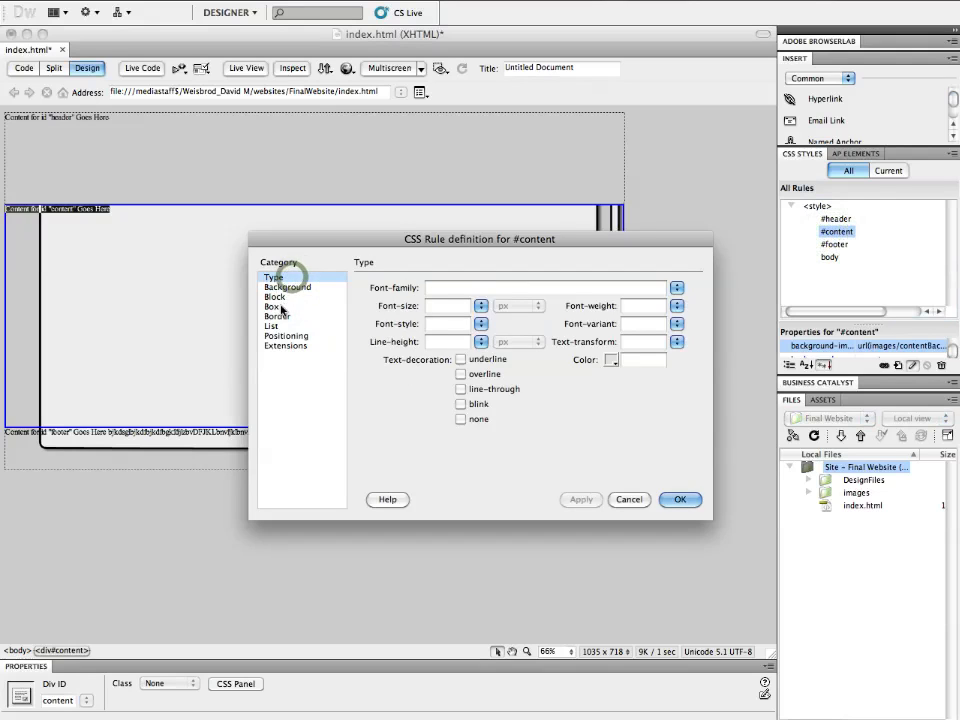
pyautogui.click(279, 307)
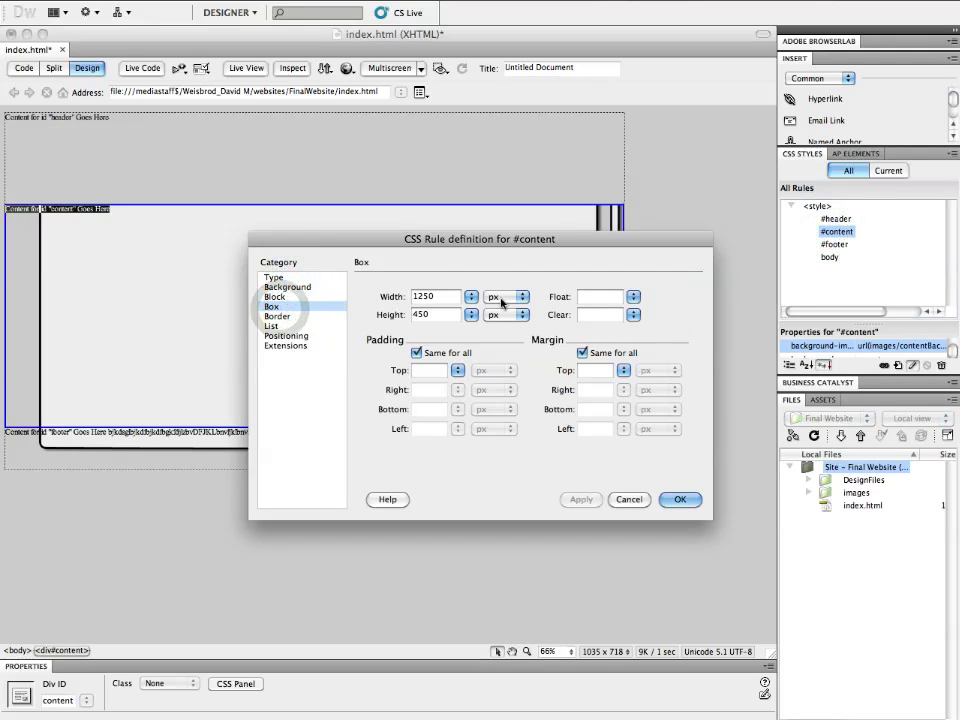
pyautogui.click(581, 353)
pyautogui.click(623, 389)
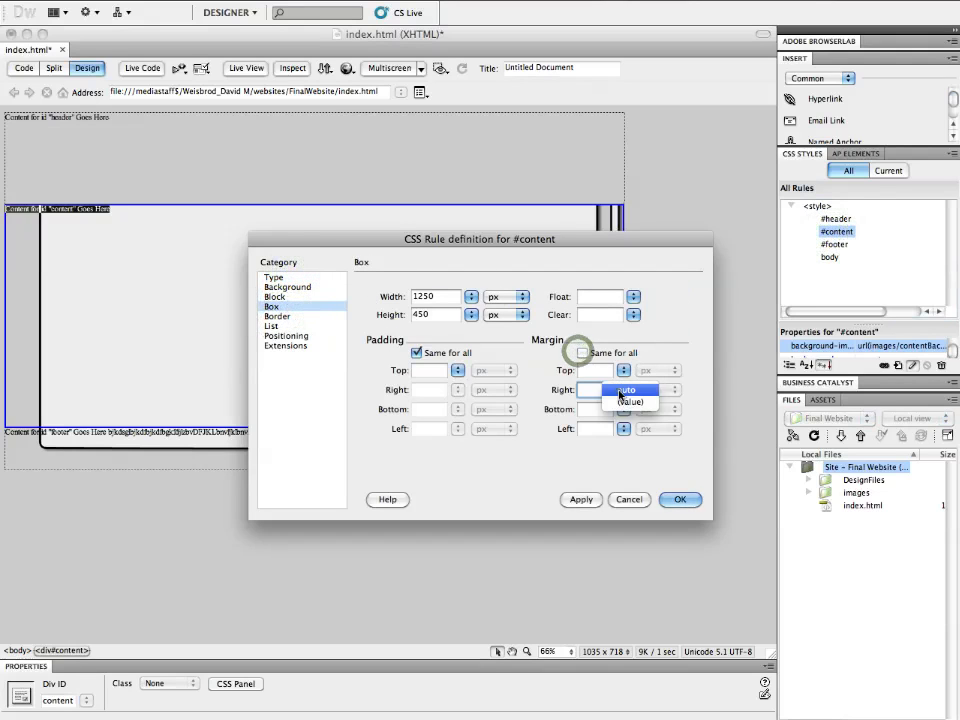
pyautogui.click(625, 389)
pyautogui.click(623, 428)
pyautogui.click(625, 429)
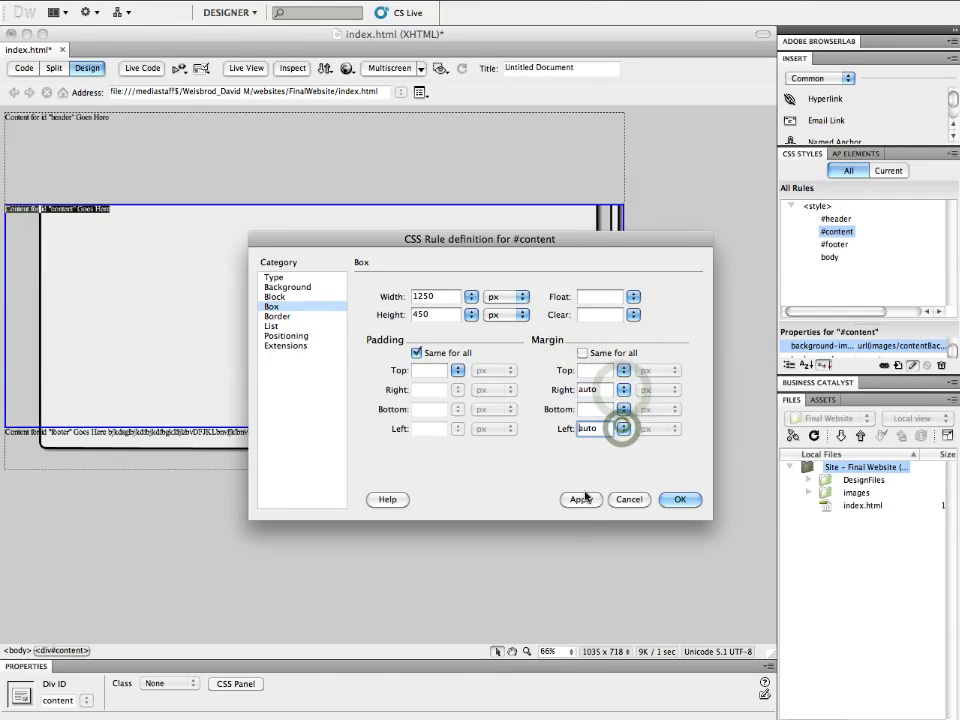
pyautogui.click(680, 499)
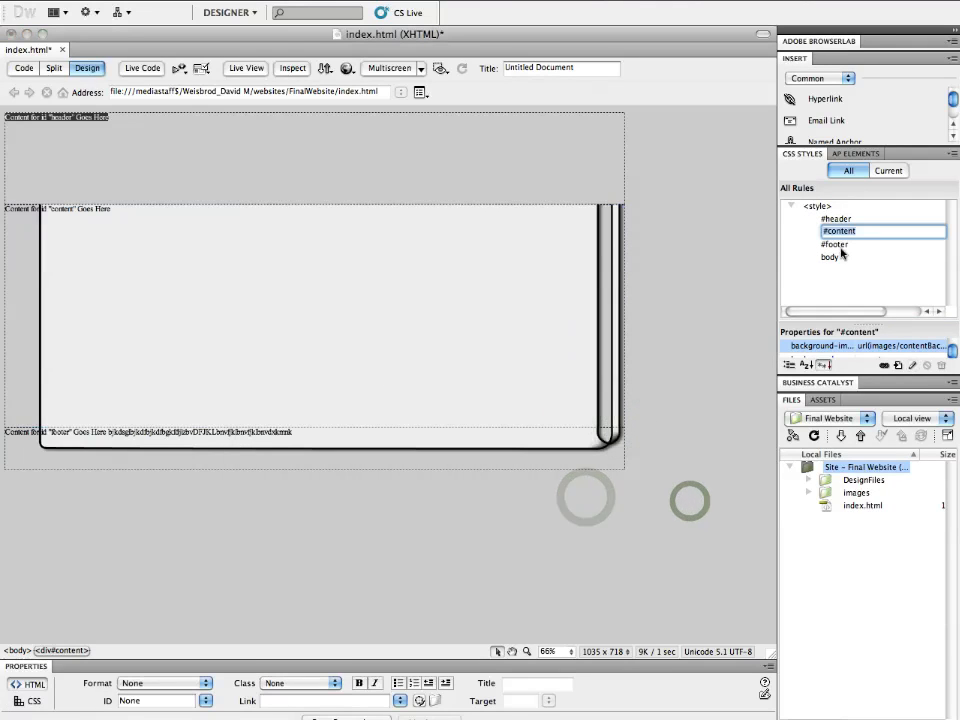
# Step: Set the #footer rule's right and left box margins to auto, independently of its top and bottom margins
pyautogui.click(836, 246)
pyautogui.doubleClick(836, 246)
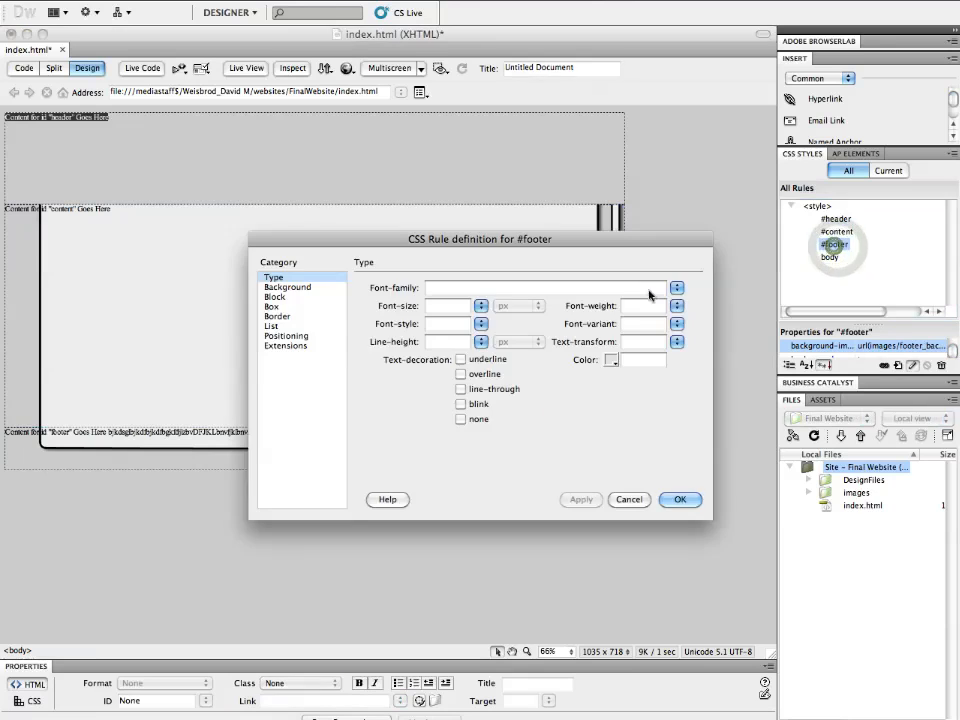
pyautogui.click(278, 306)
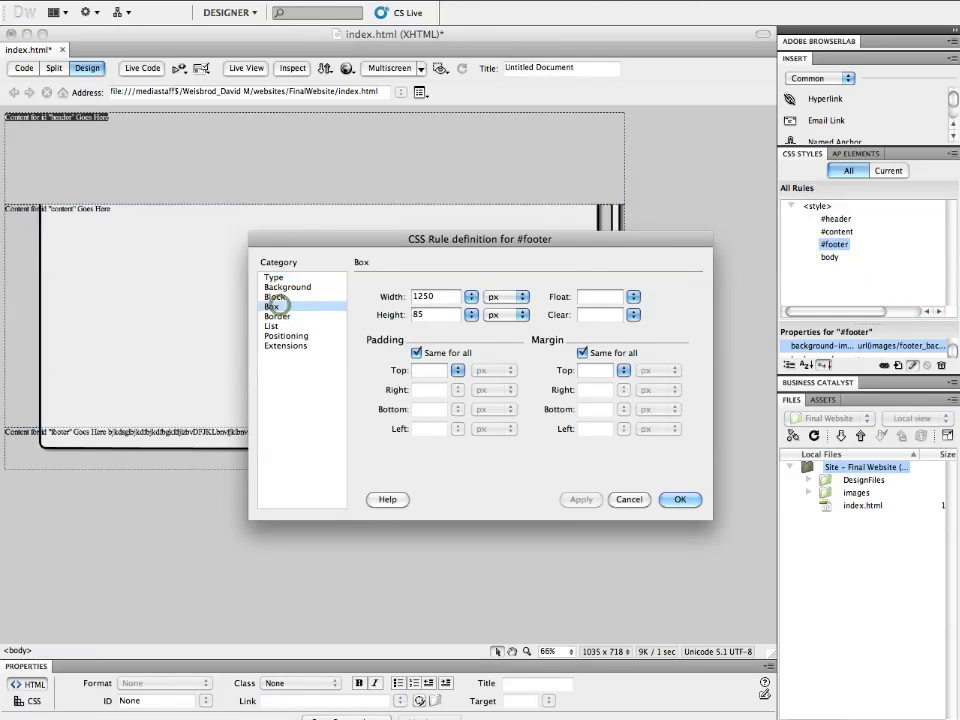
pyautogui.click(582, 353)
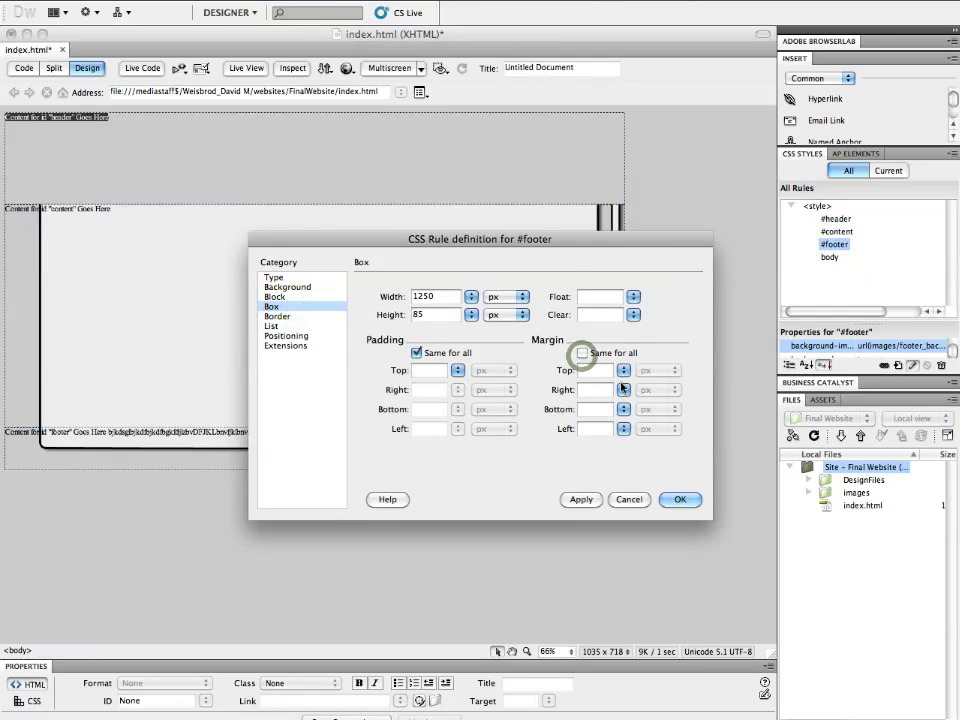
pyautogui.click(623, 390)
pyautogui.click(623, 390)
pyautogui.click(623, 428)
pyautogui.click(623, 428)
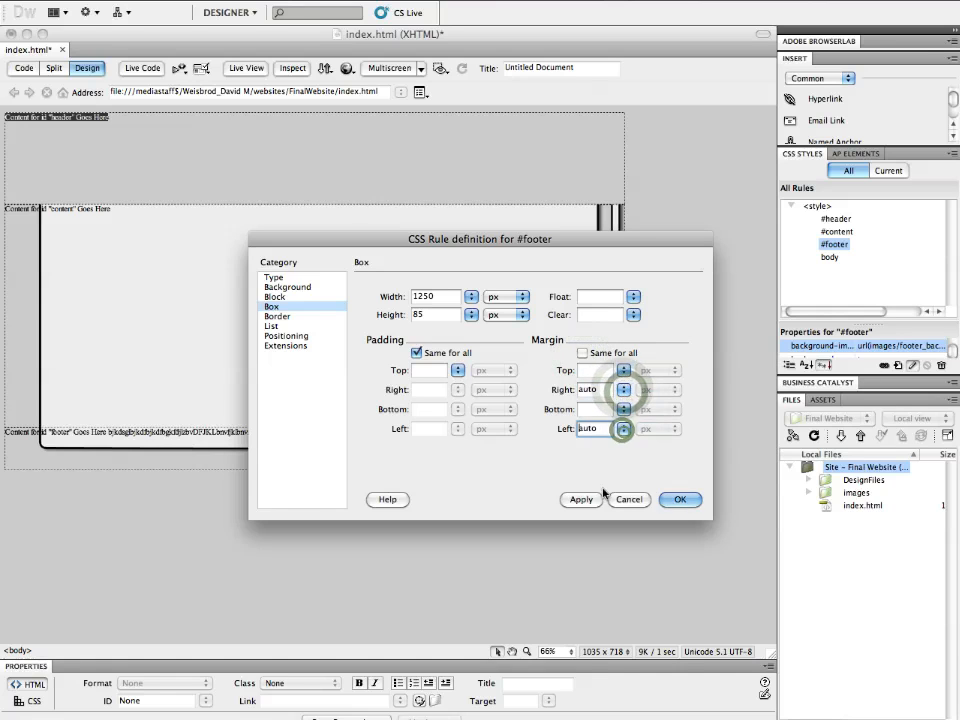
pyautogui.click(680, 499)
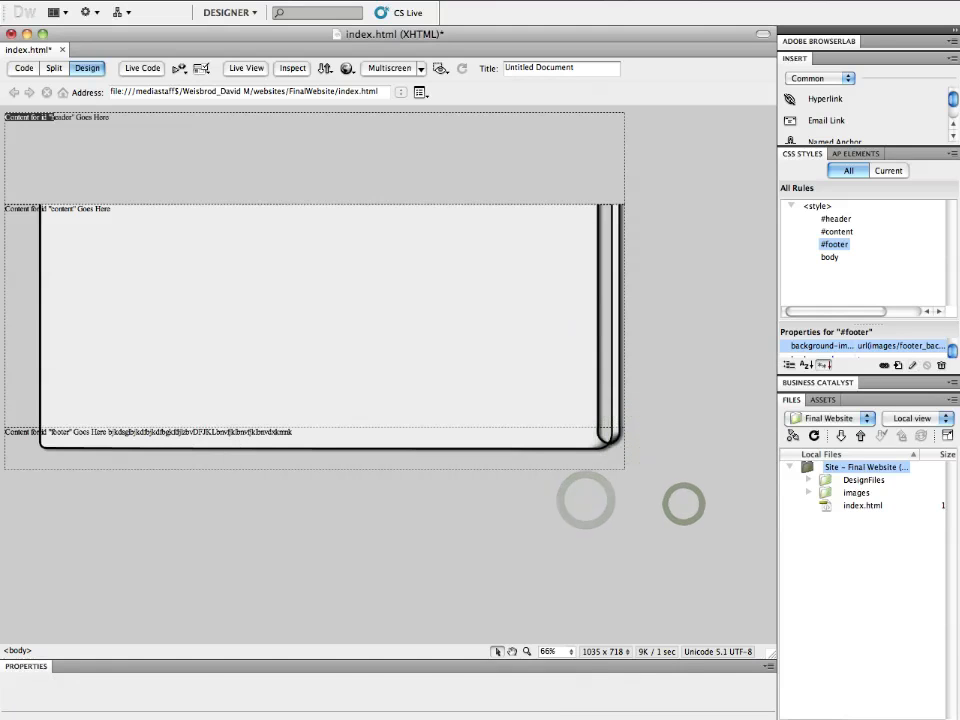
# Step: Save index.html, preview it in Safari to check the layout in a resized window, and return to Dreamweaver
pyautogui.press('super+s')
pyautogui.click(346, 68)
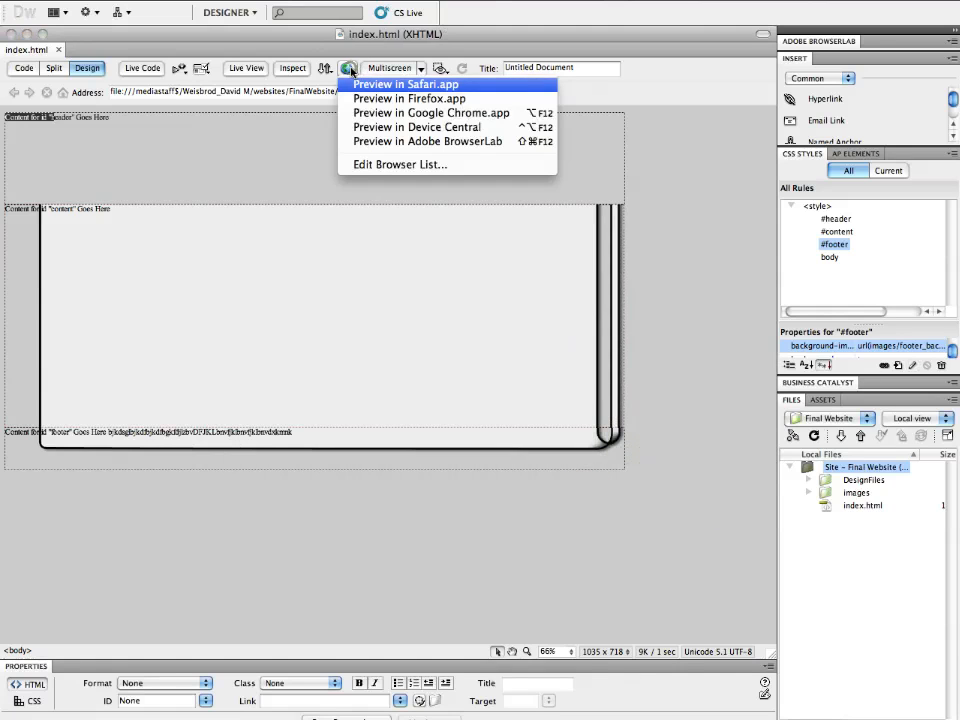
pyautogui.click(362, 83)
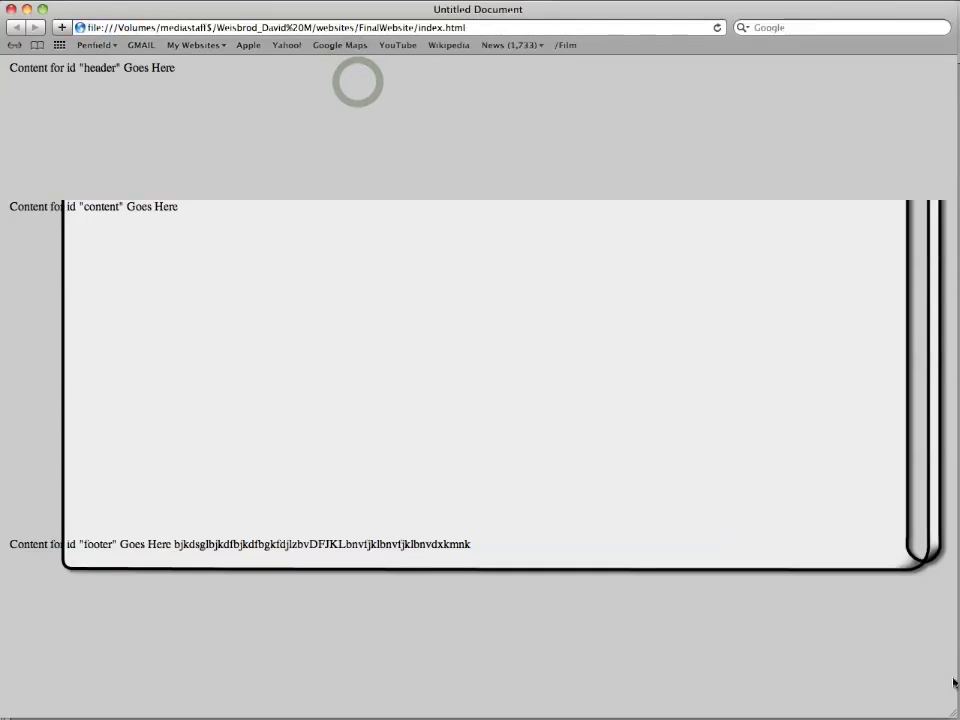
pyautogui.moveTo(953, 713)
pyautogui.mouseDown()
pyautogui.moveTo(918, 713)
pyautogui.moveTo(943, 718)
pyautogui.mouseUp()
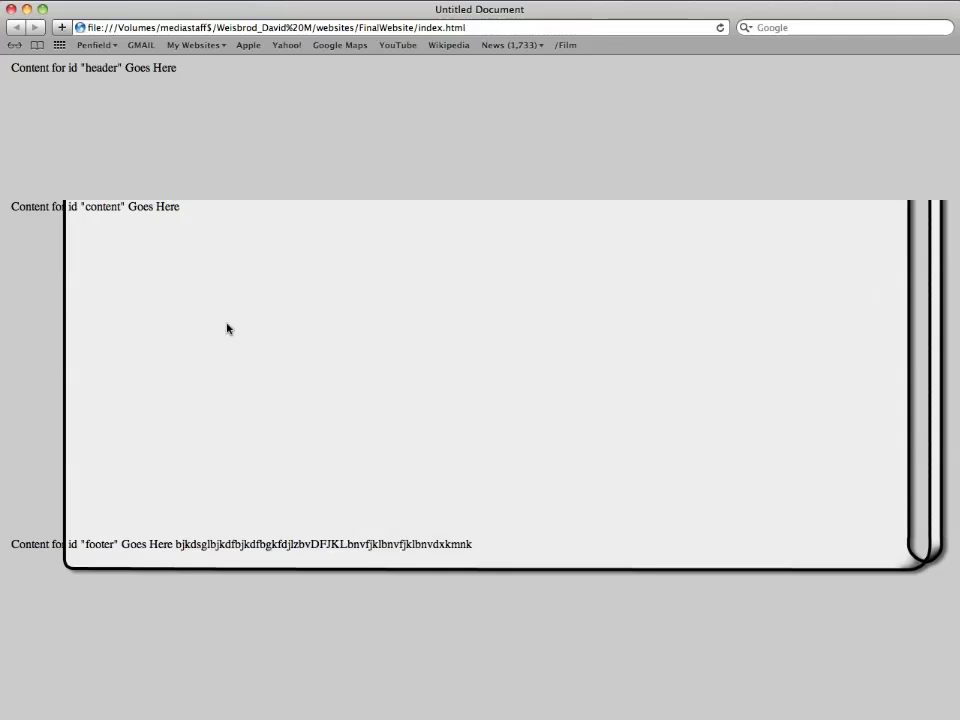
pyautogui.click(11, 9)
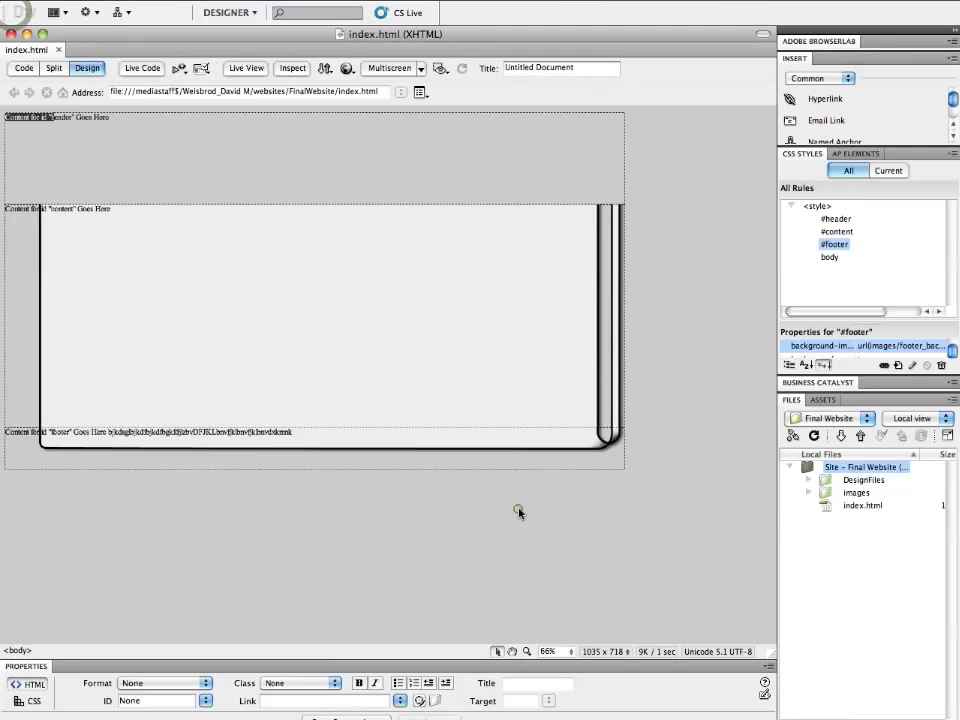
pyautogui.click(518, 513)
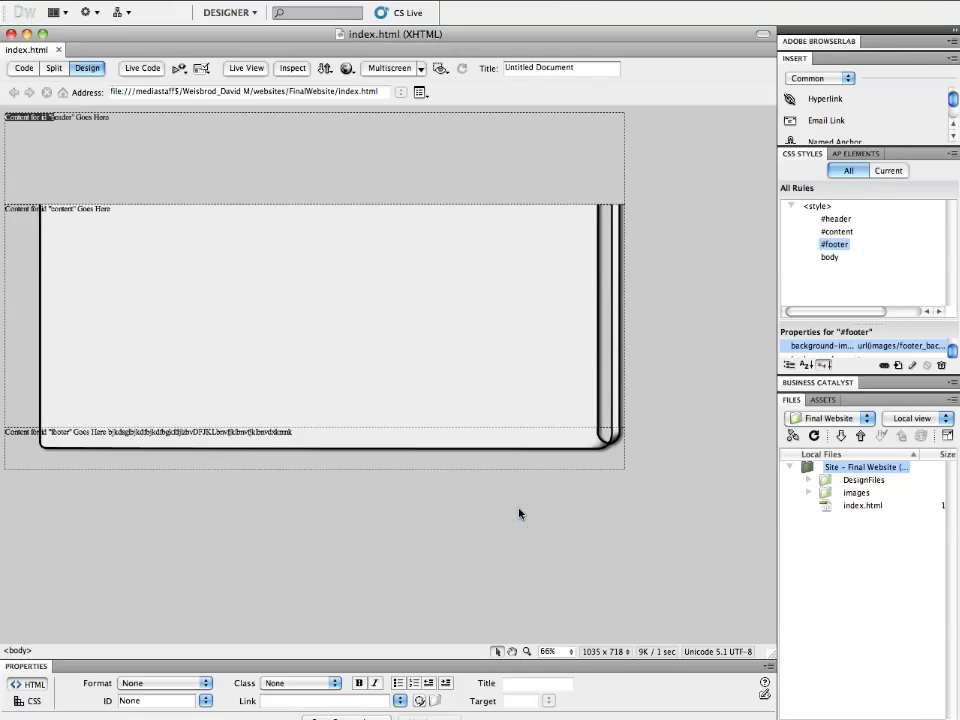